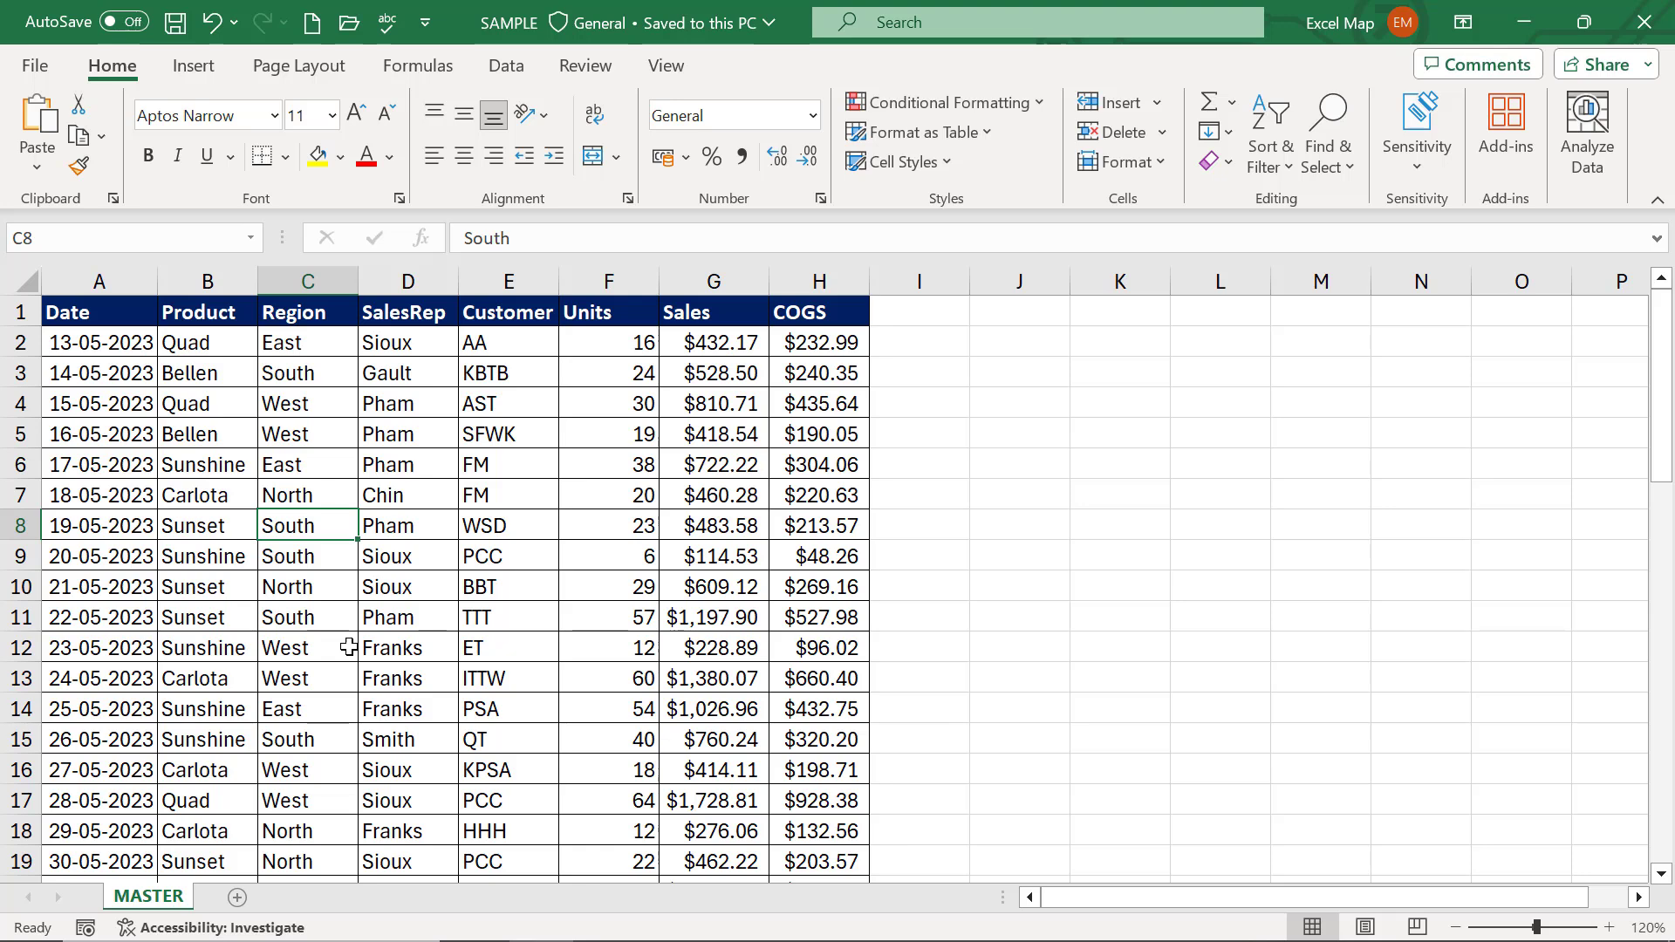
- Convert the MASTER sales data range into a table with headers
{"action": "key", "text": "Up"}
{"action": "key", "text": "Up"}
{"action": "key", "text": "Up"}
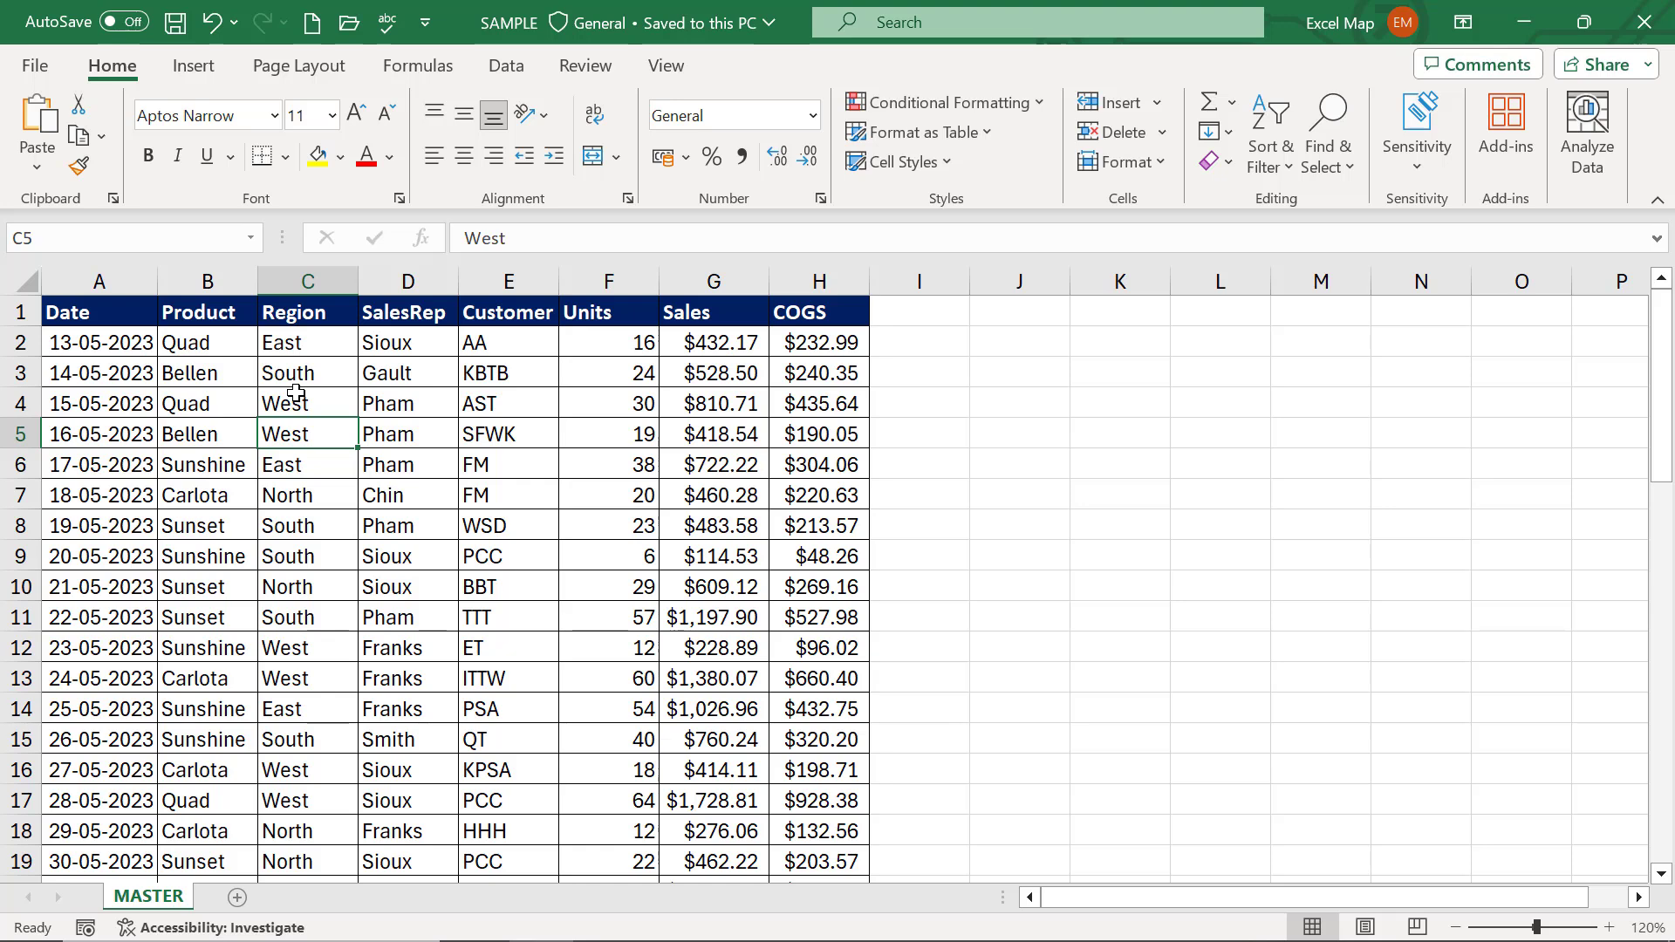
{"action": "left_click", "coordinate": [443, 406]}
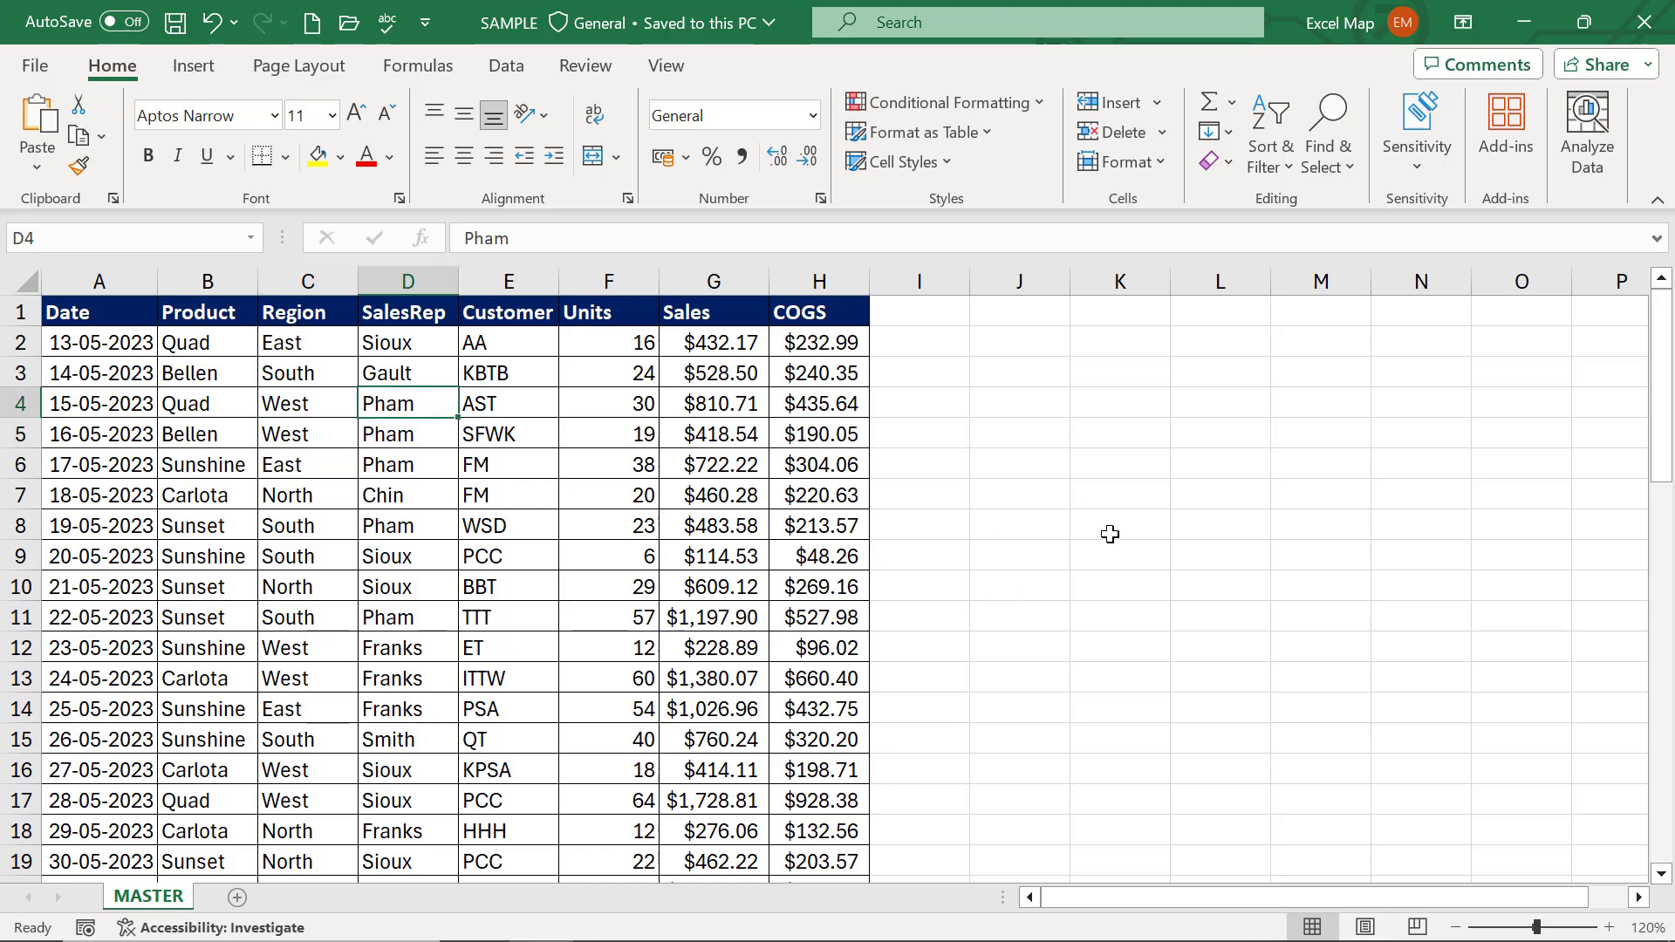
{"action": "key", "text": "ctrl+t"}
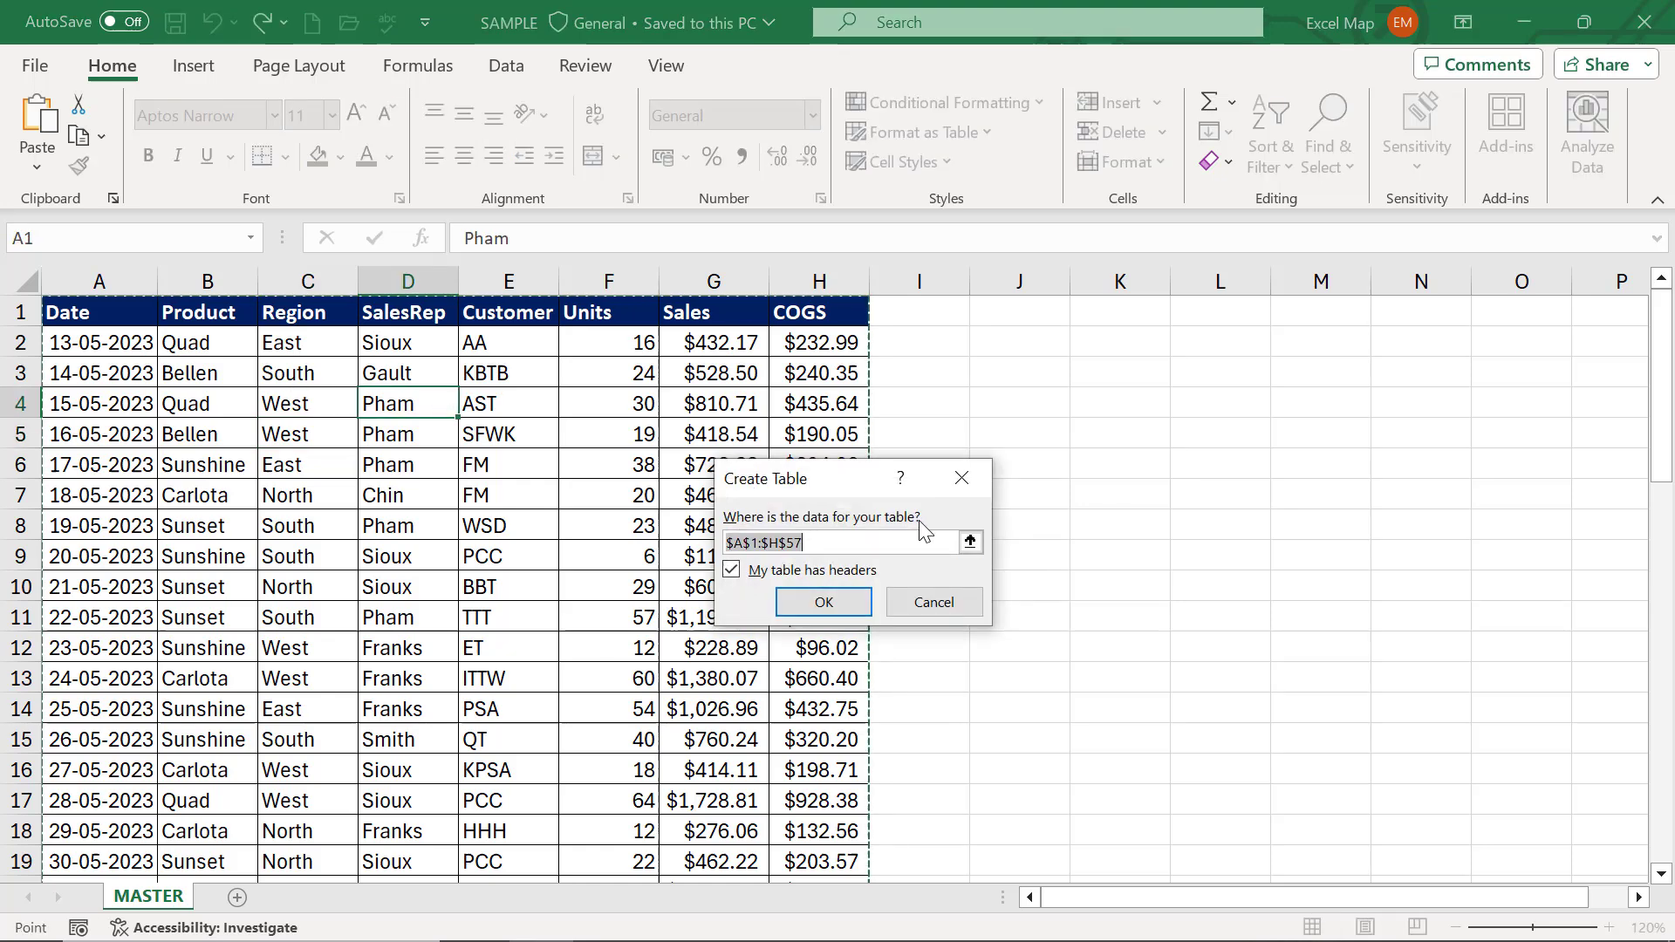
{"action": "left_click", "coordinate": [736, 553]}
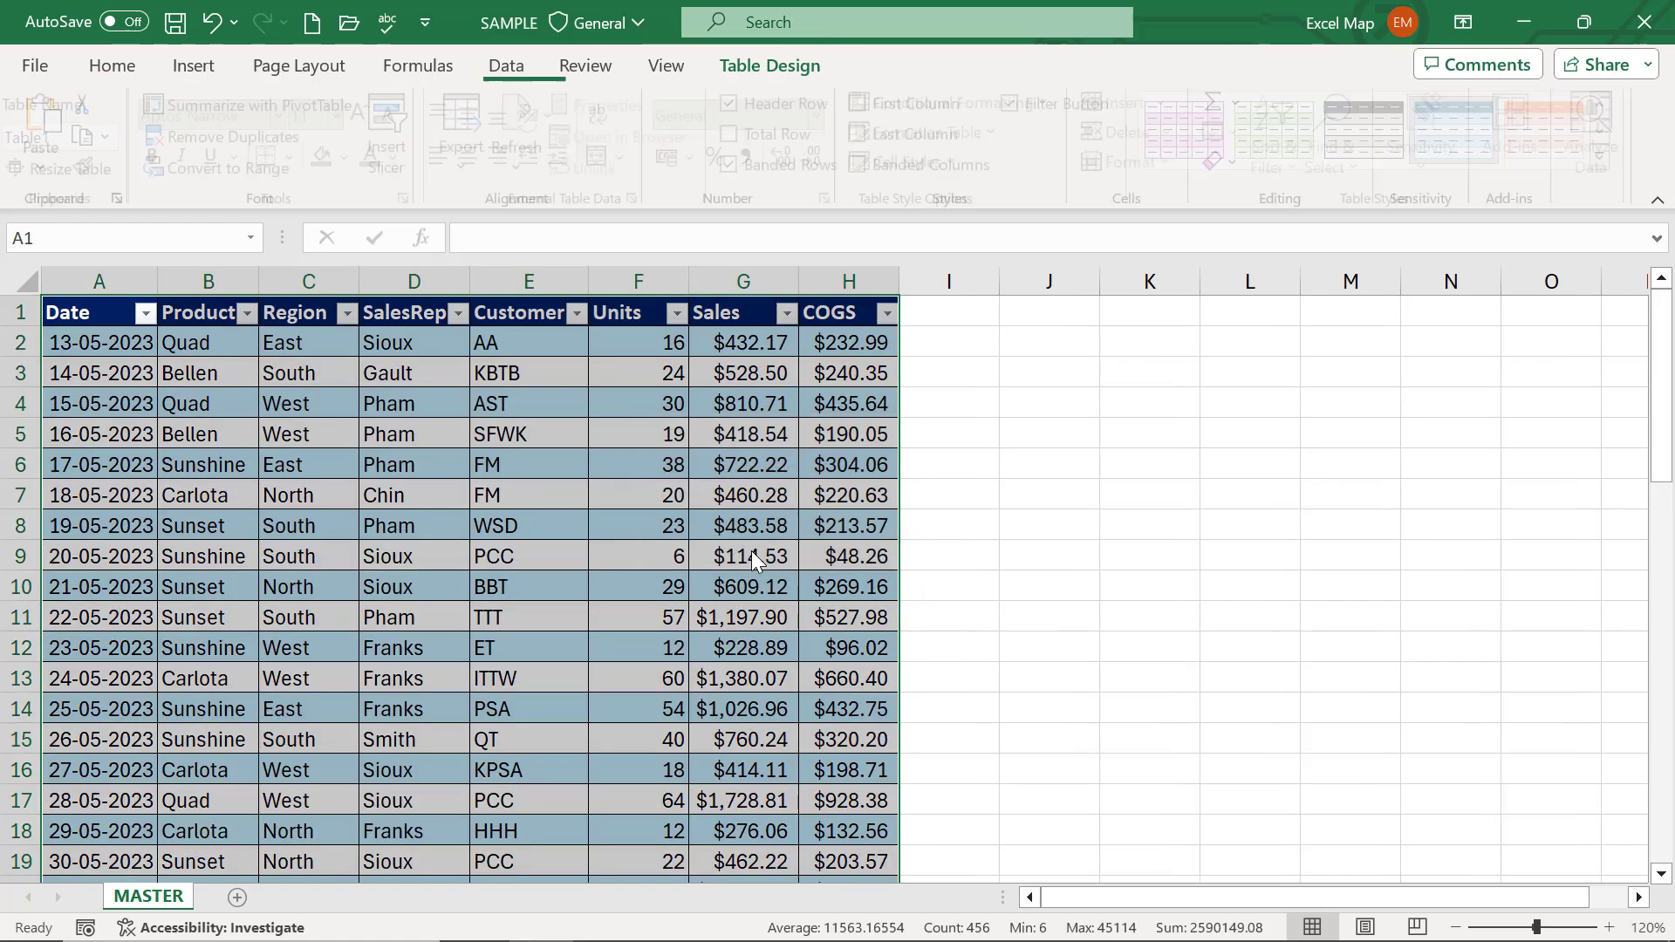
- Load the new table into Power Query Editor as query Table1 via From Table/Range
{"action": "left_click", "coordinate": [502, 66]}
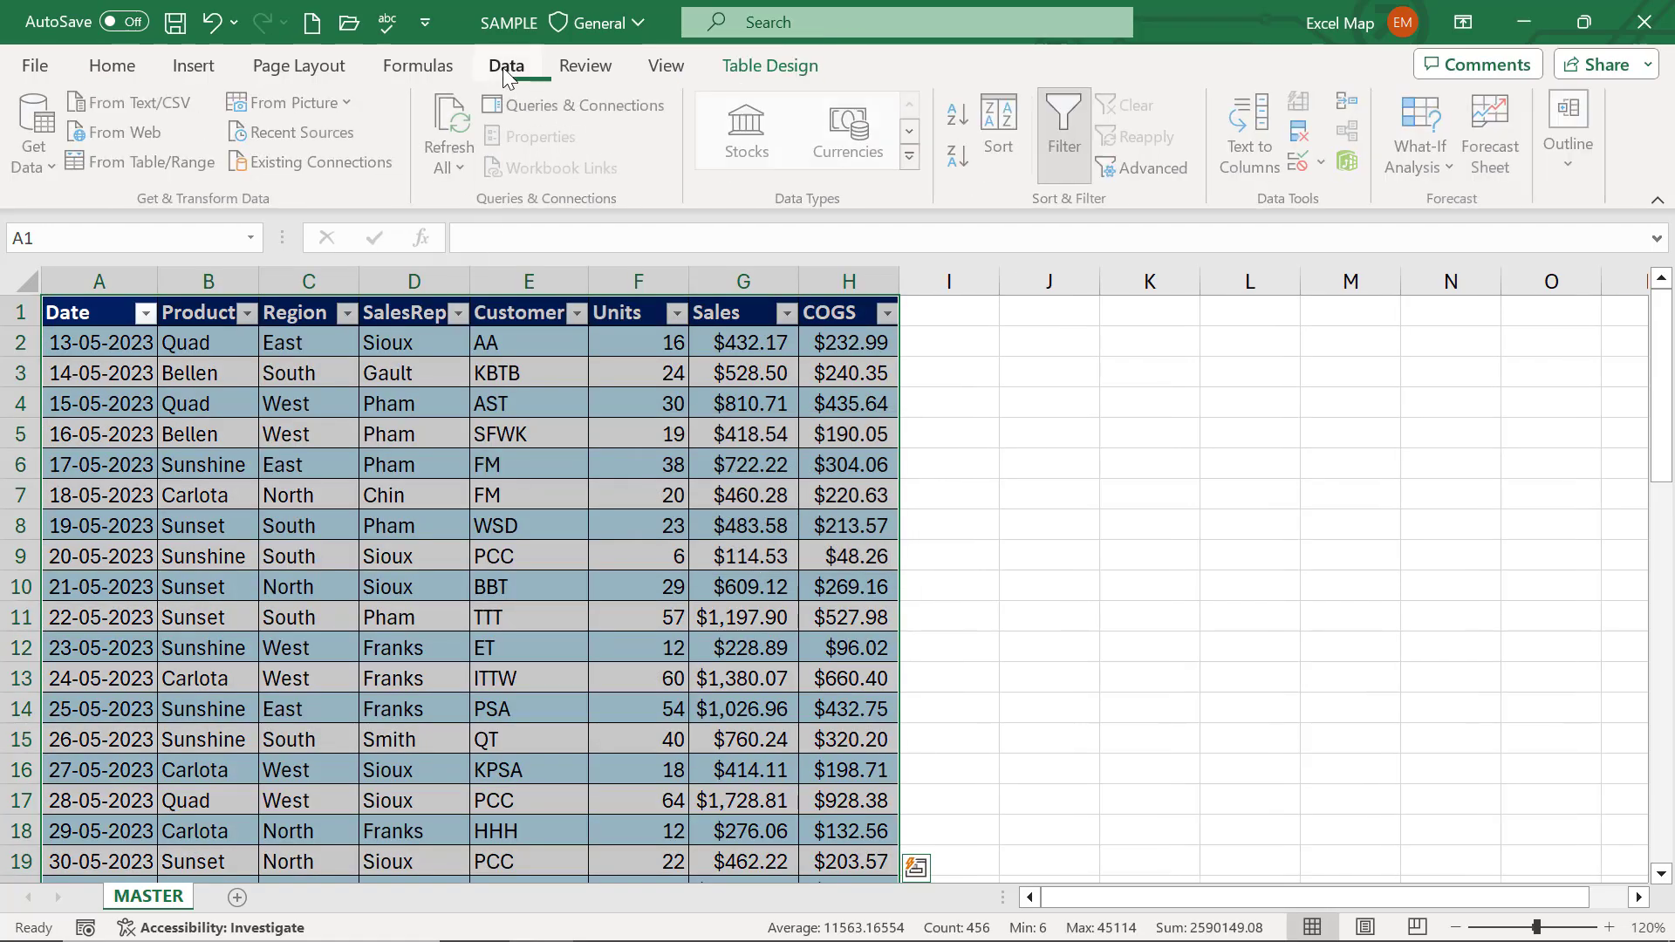
{"action": "left_click", "coordinate": [291, 402]}
{"action": "left_click", "coordinate": [153, 169]}
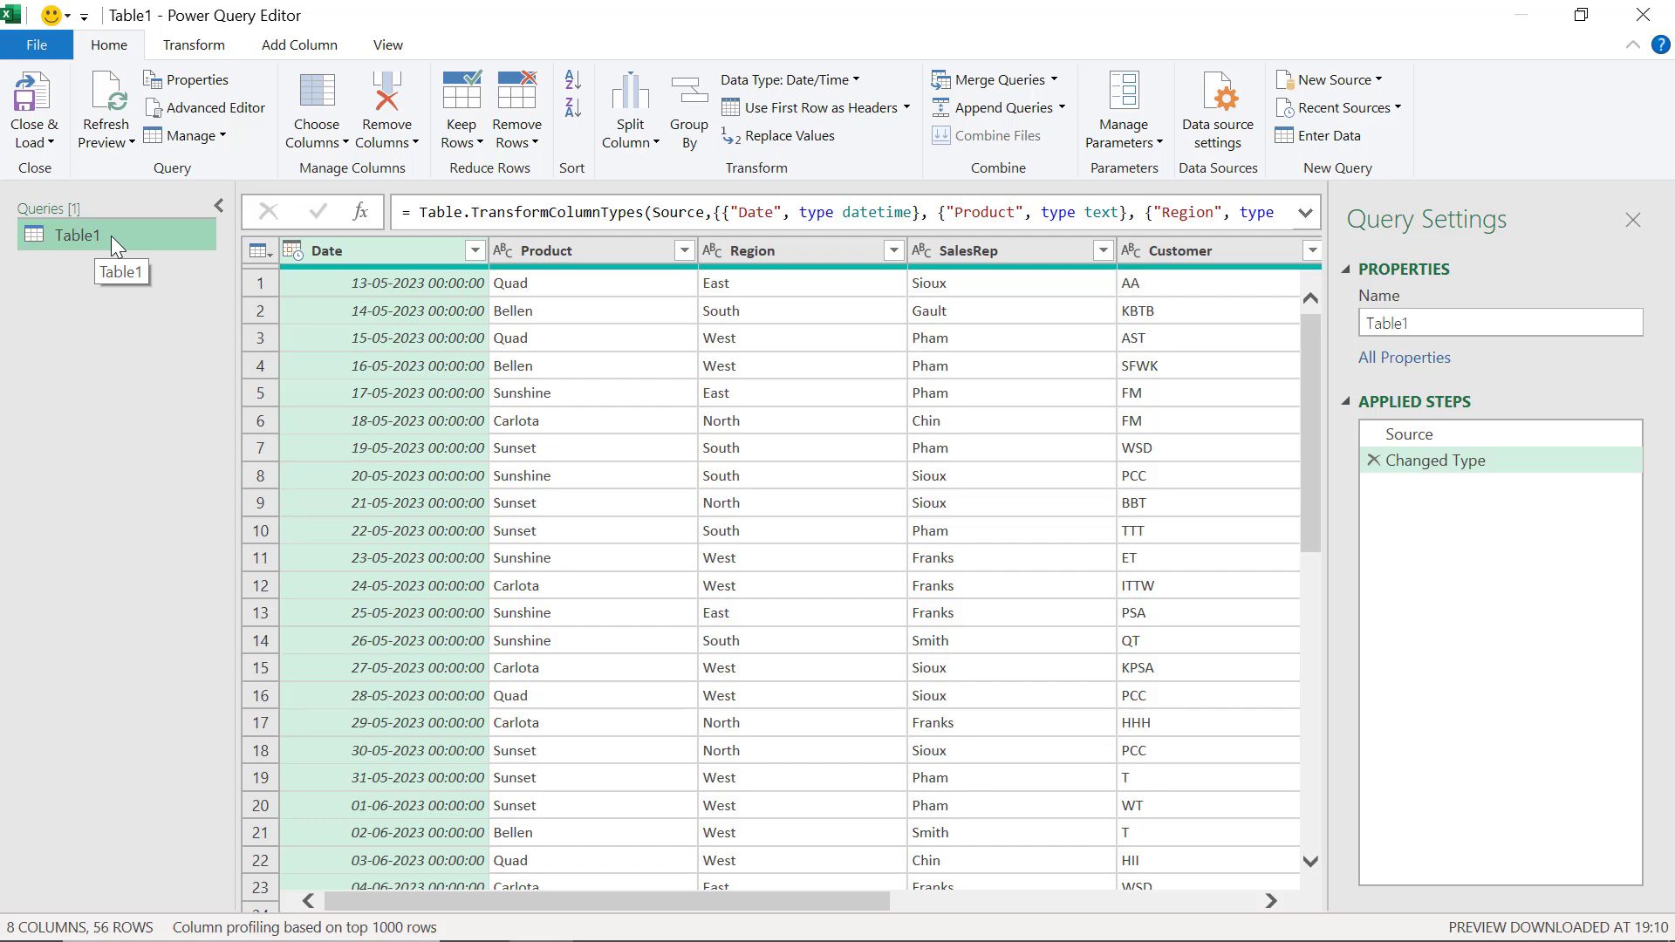
- Duplicate the query three times into Table1 (2), (3) and (4), then reselect Table1
{"action": "right_click", "coordinate": [110, 235]}
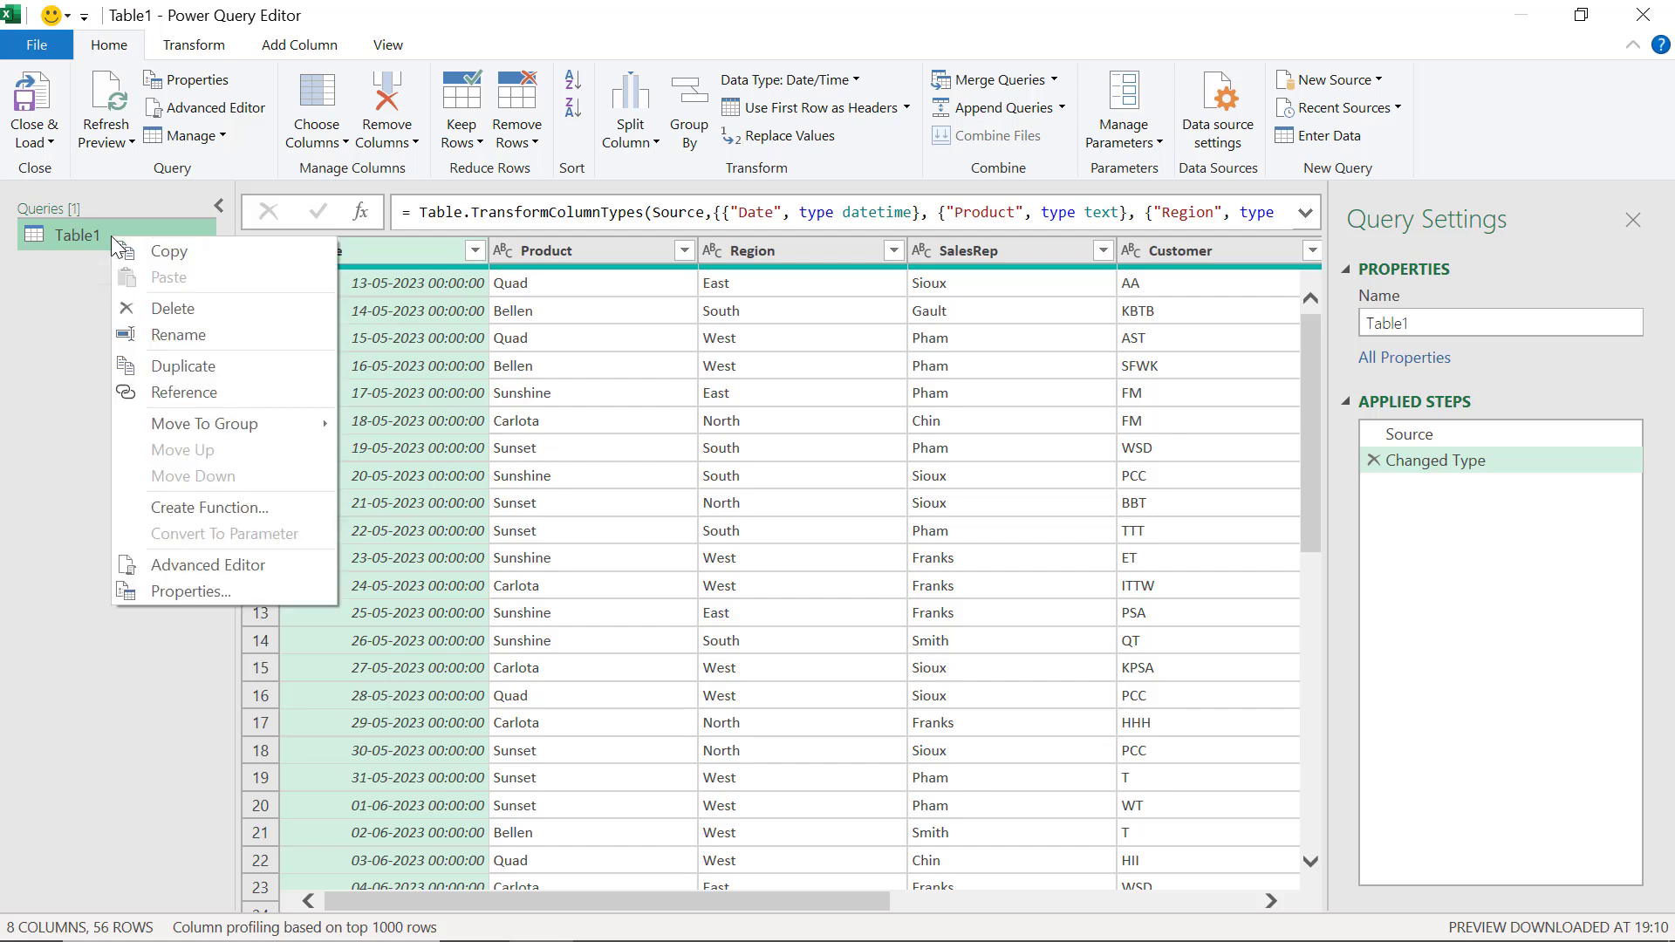
{"action": "left_click", "coordinate": [172, 376]}
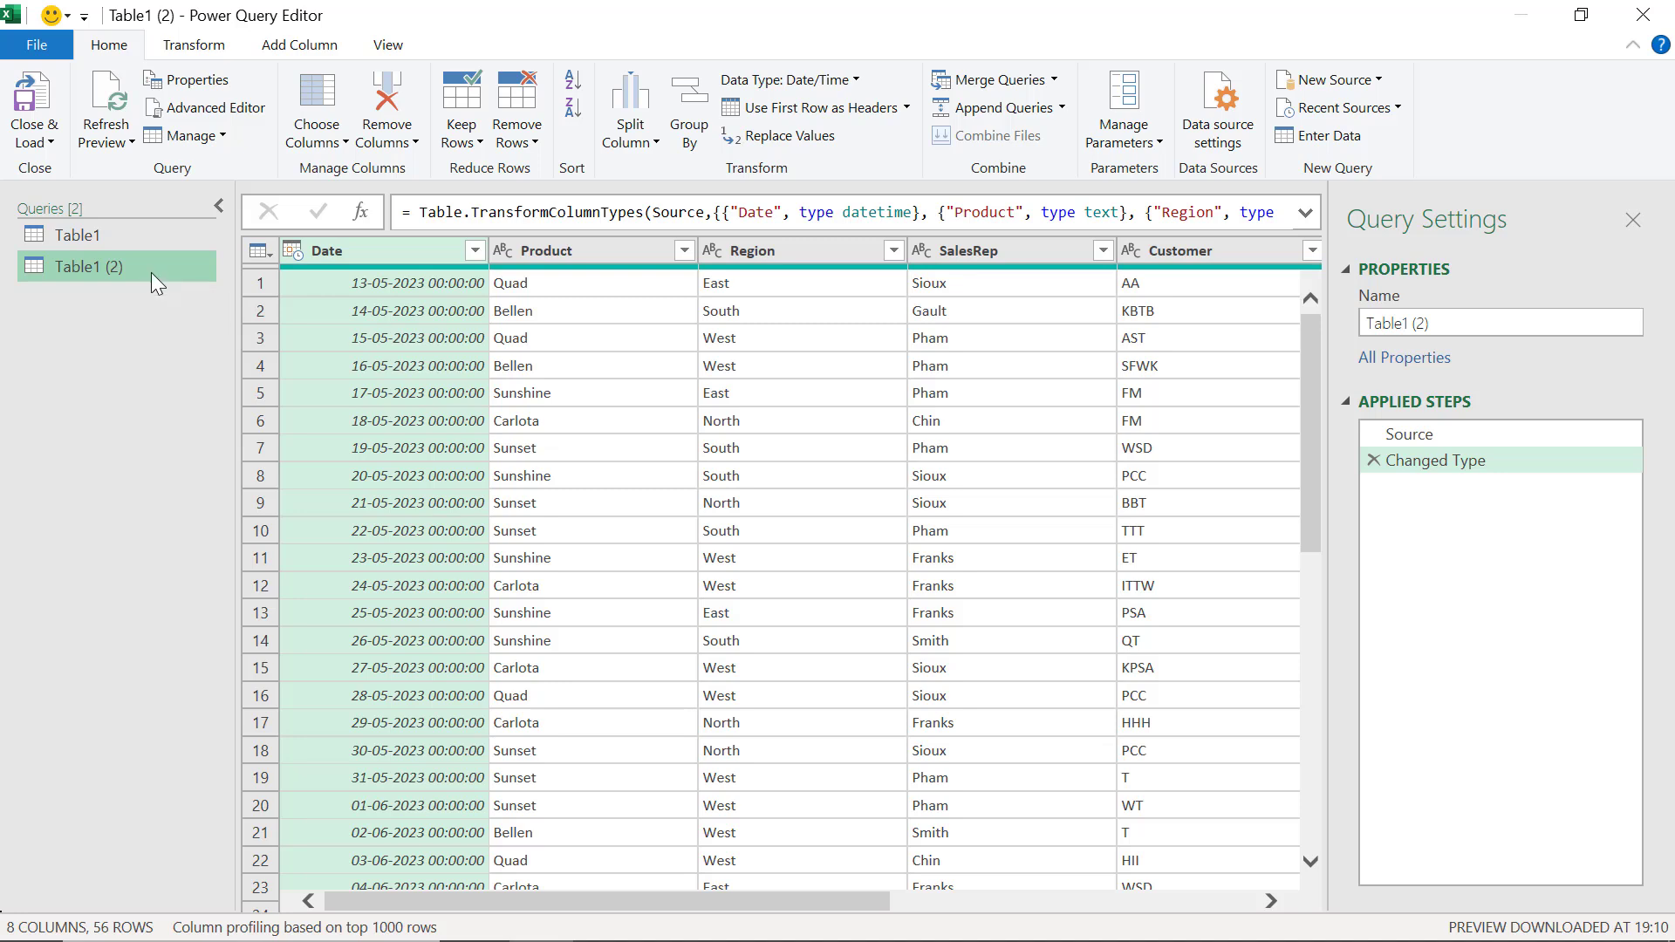
{"action": "right_click", "coordinate": [151, 272]}
{"action": "left_click", "coordinate": [207, 402]}
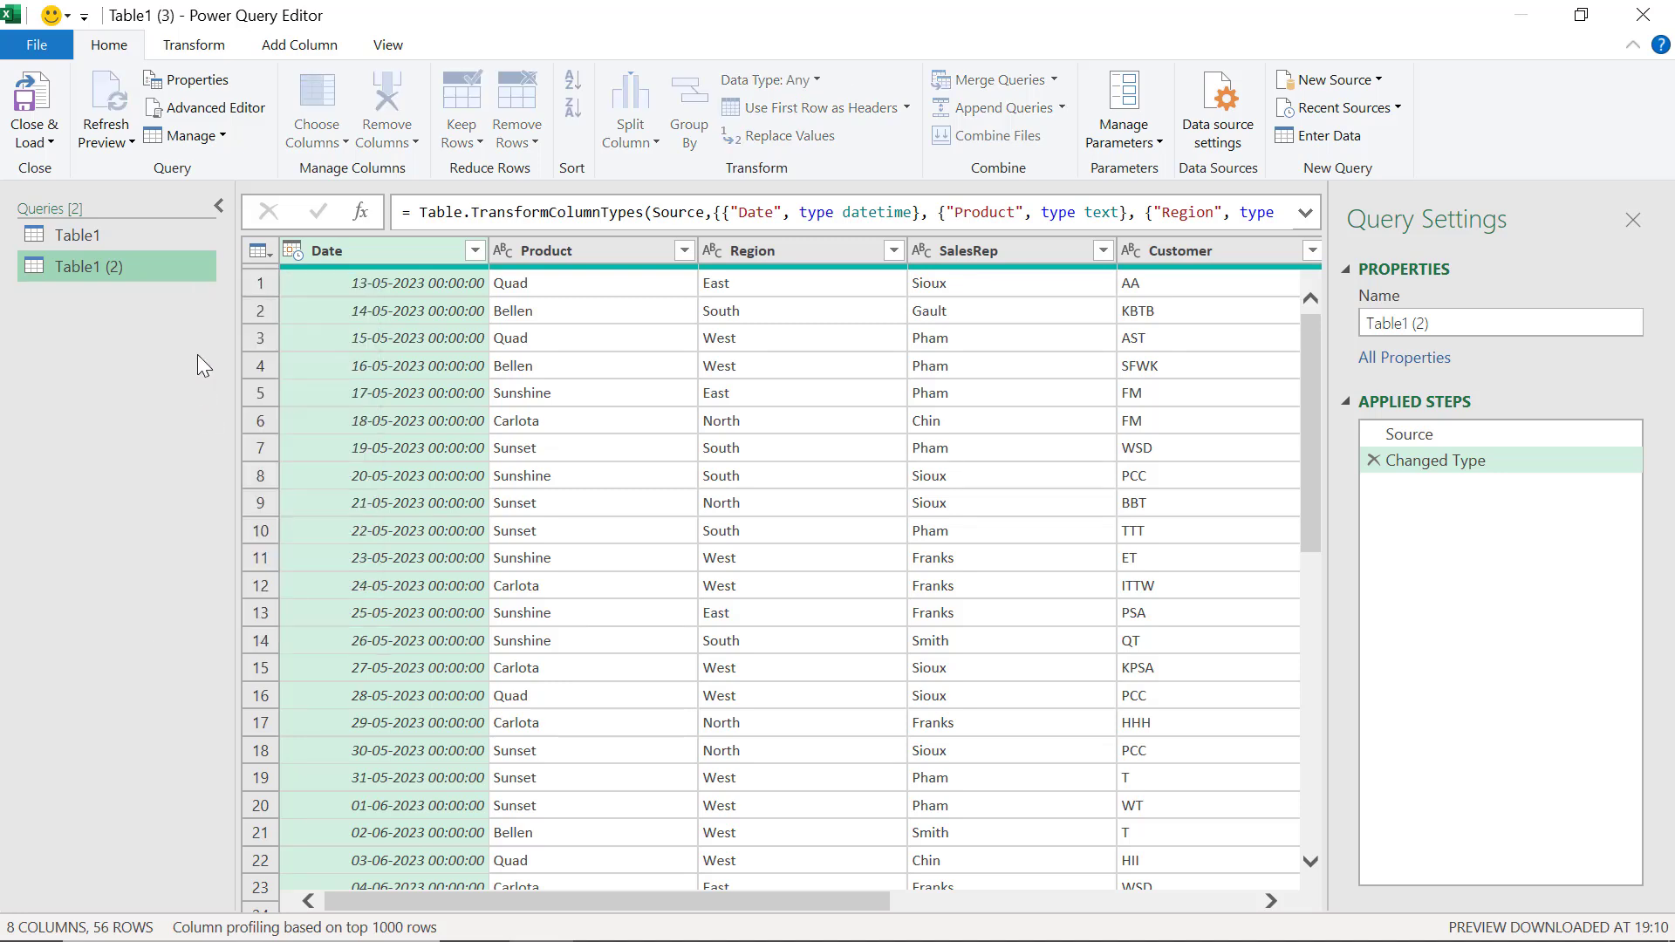
{"action": "right_click", "coordinate": [166, 301]}
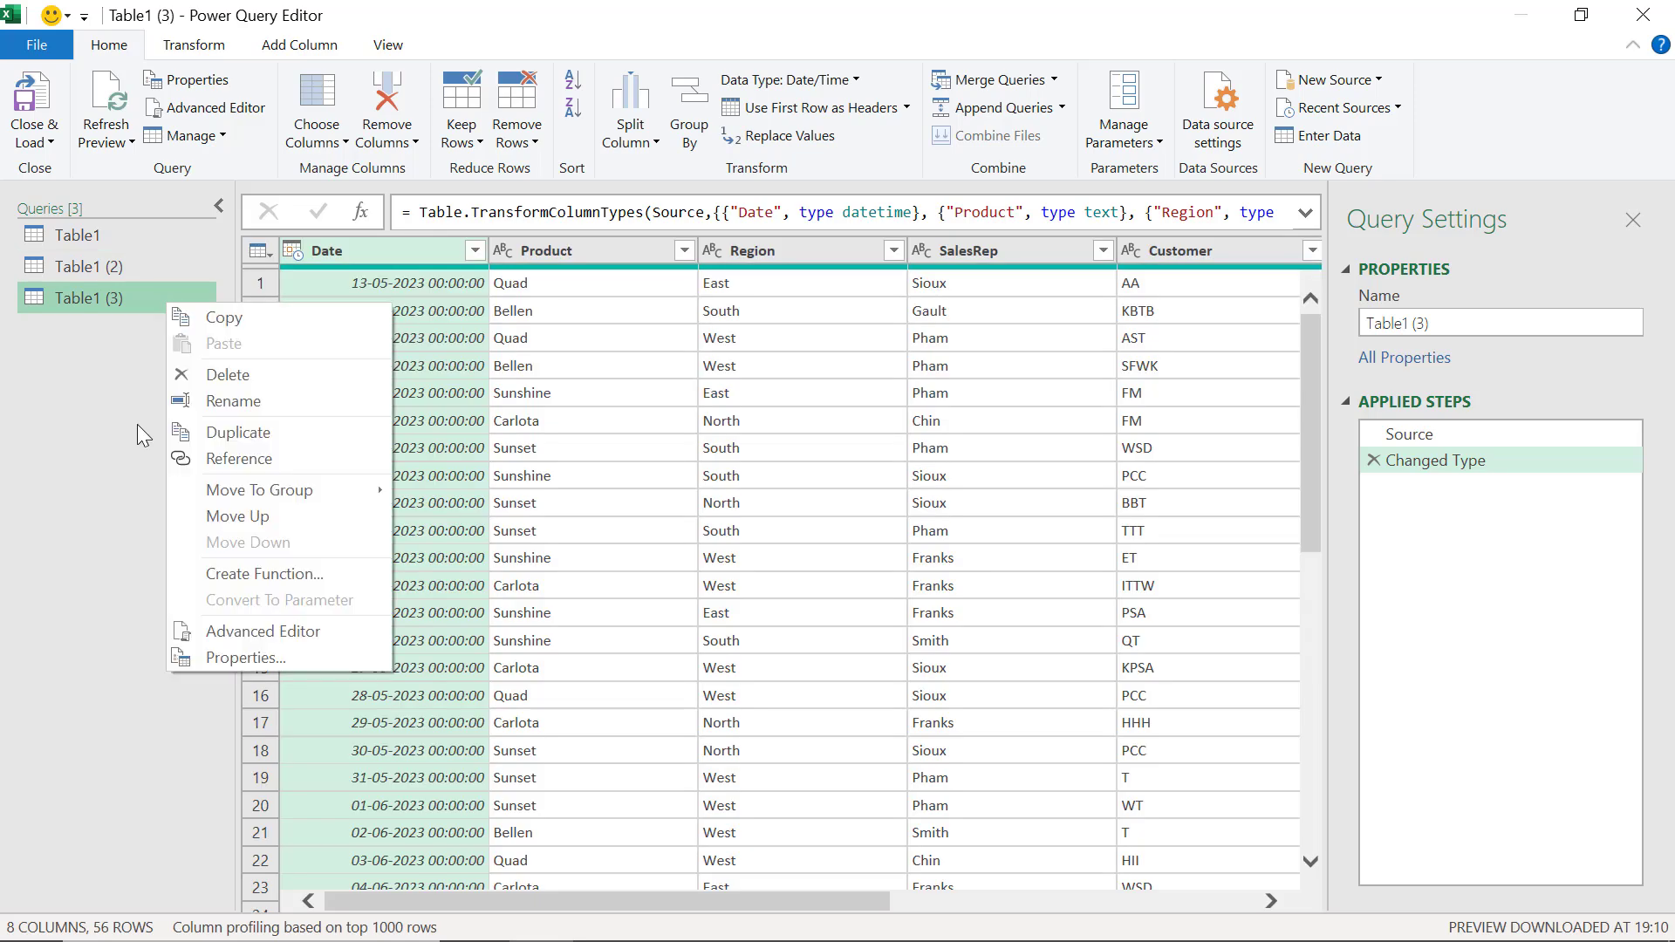
{"action": "left_click", "coordinate": [219, 432]}
{"action": "left_click", "coordinate": [126, 228]}
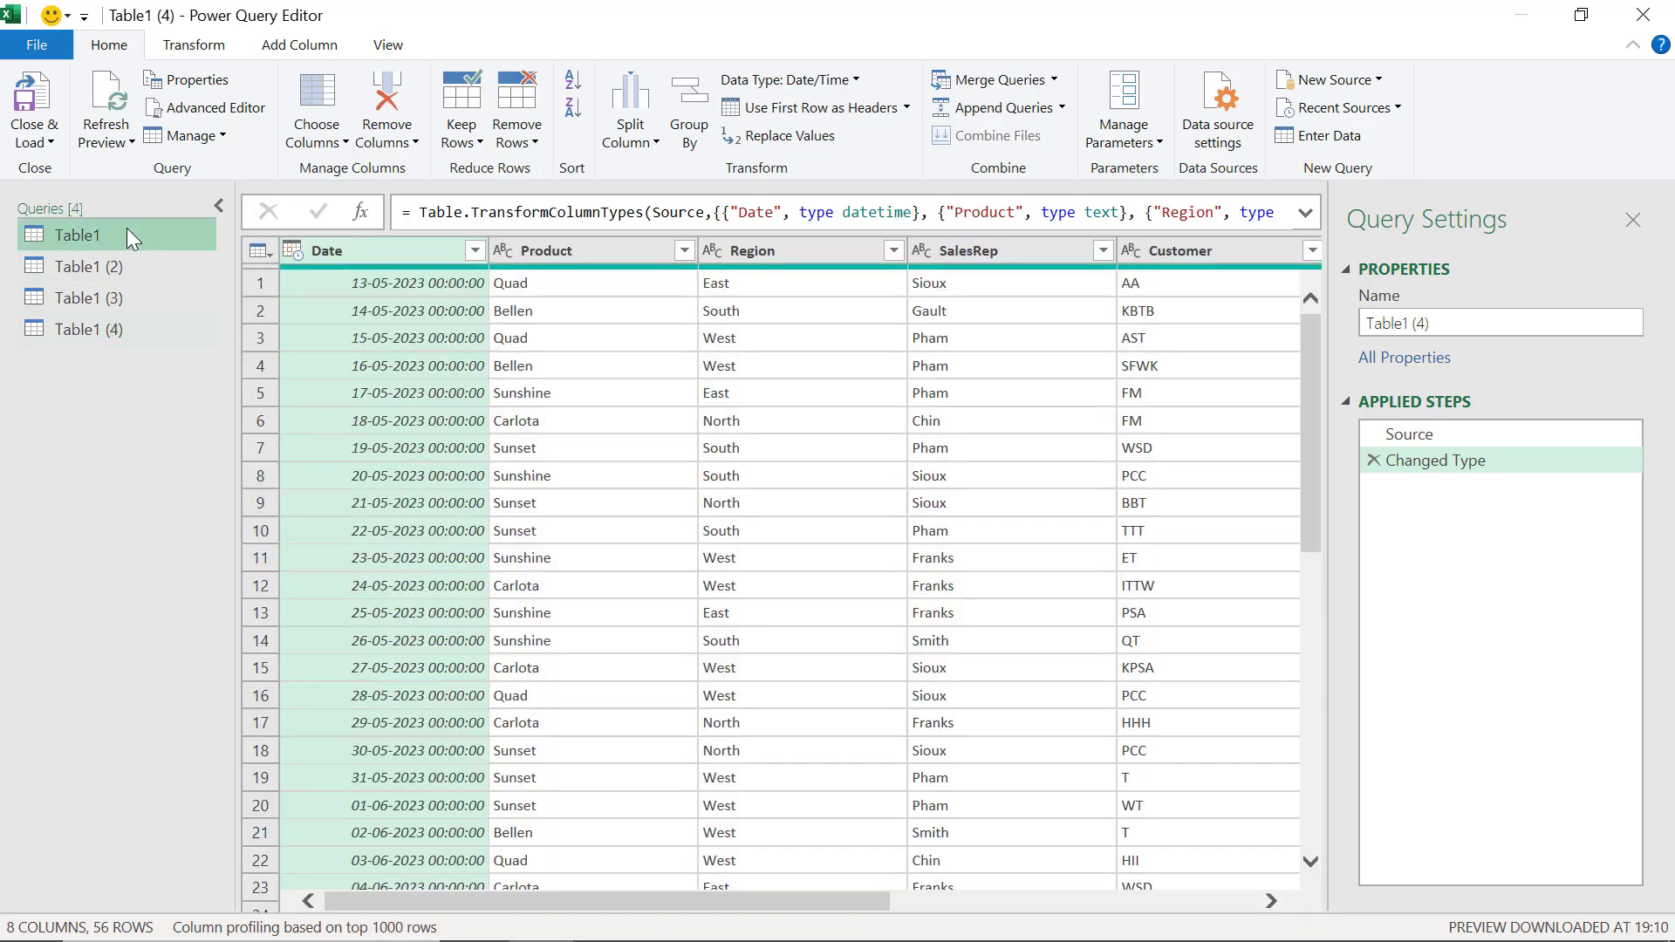
- Rename Table1 to SOUTH and filter its Region column to South only
{"action": "double_click", "coordinate": [128, 227]}
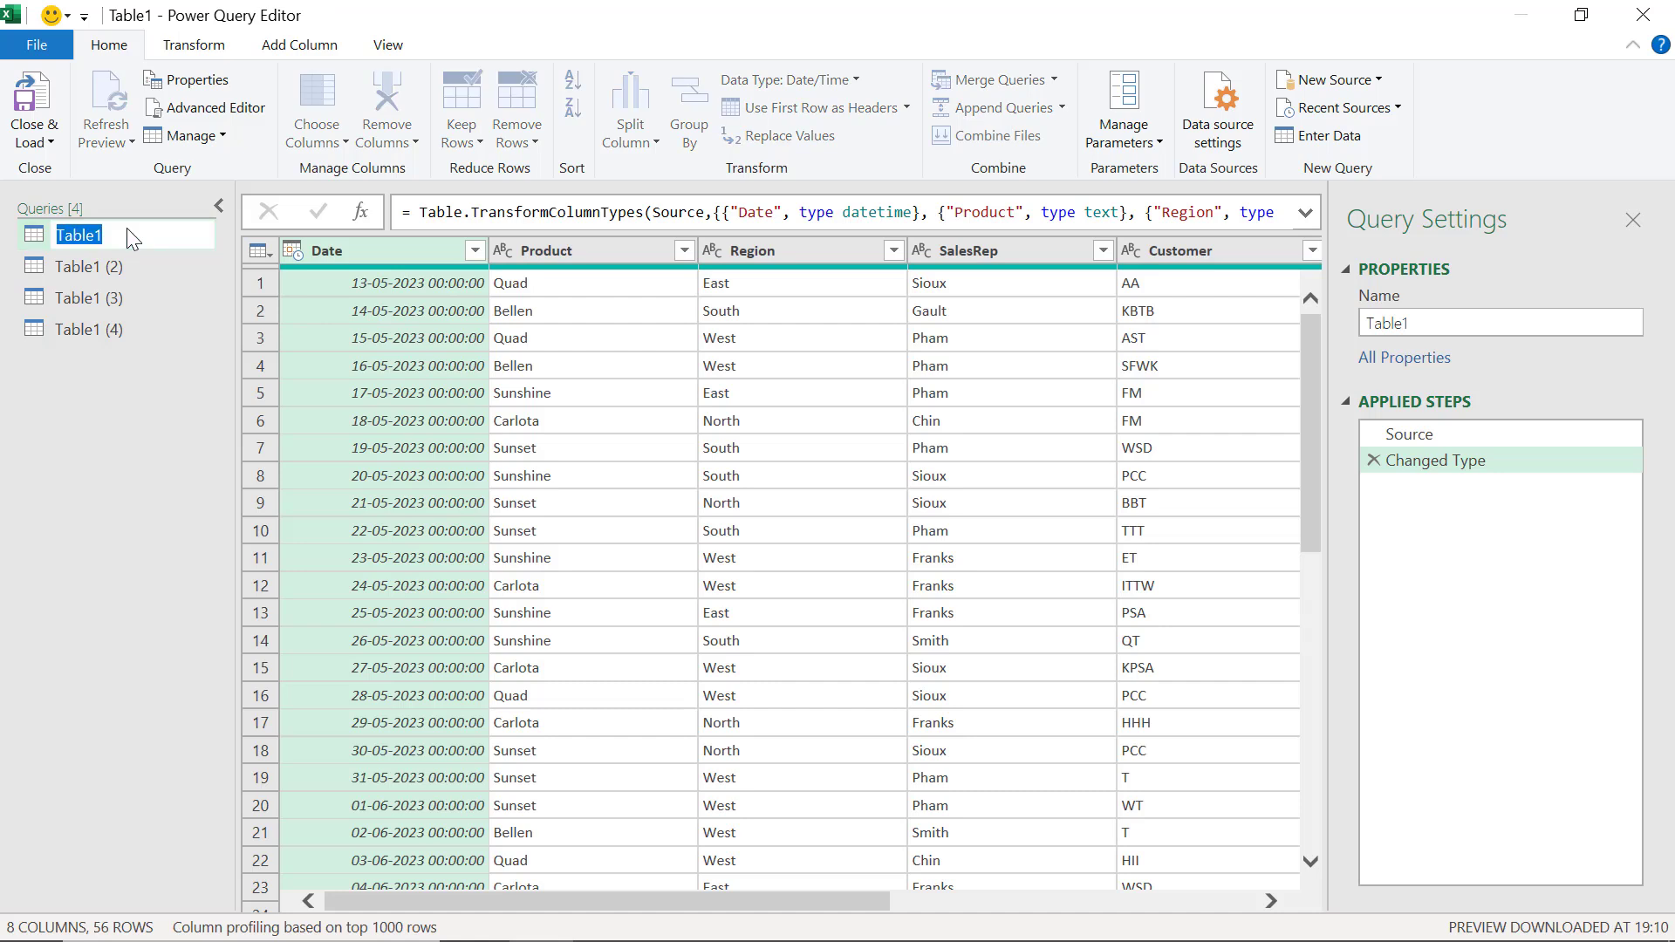
{"action": "type", "text": "SOUT"}
{"action": "type", "text": "H"}
{"action": "key", "text": "Return"}
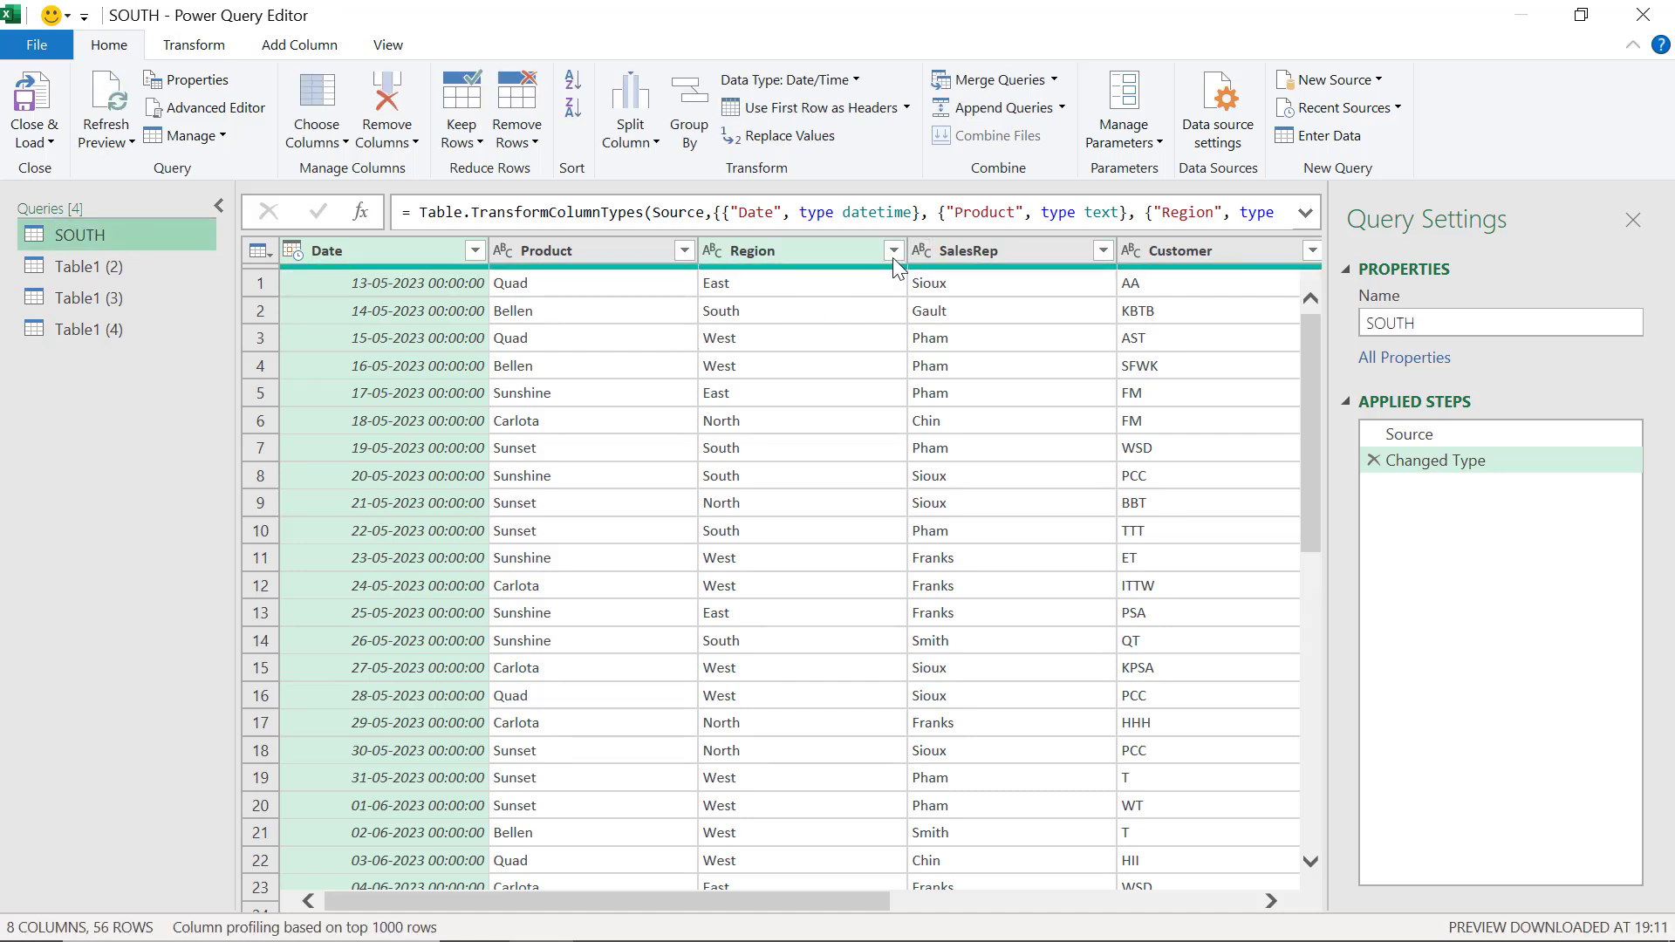
{"action": "left_click", "coordinate": [893, 258]}
{"action": "left_click", "coordinate": [550, 523]}
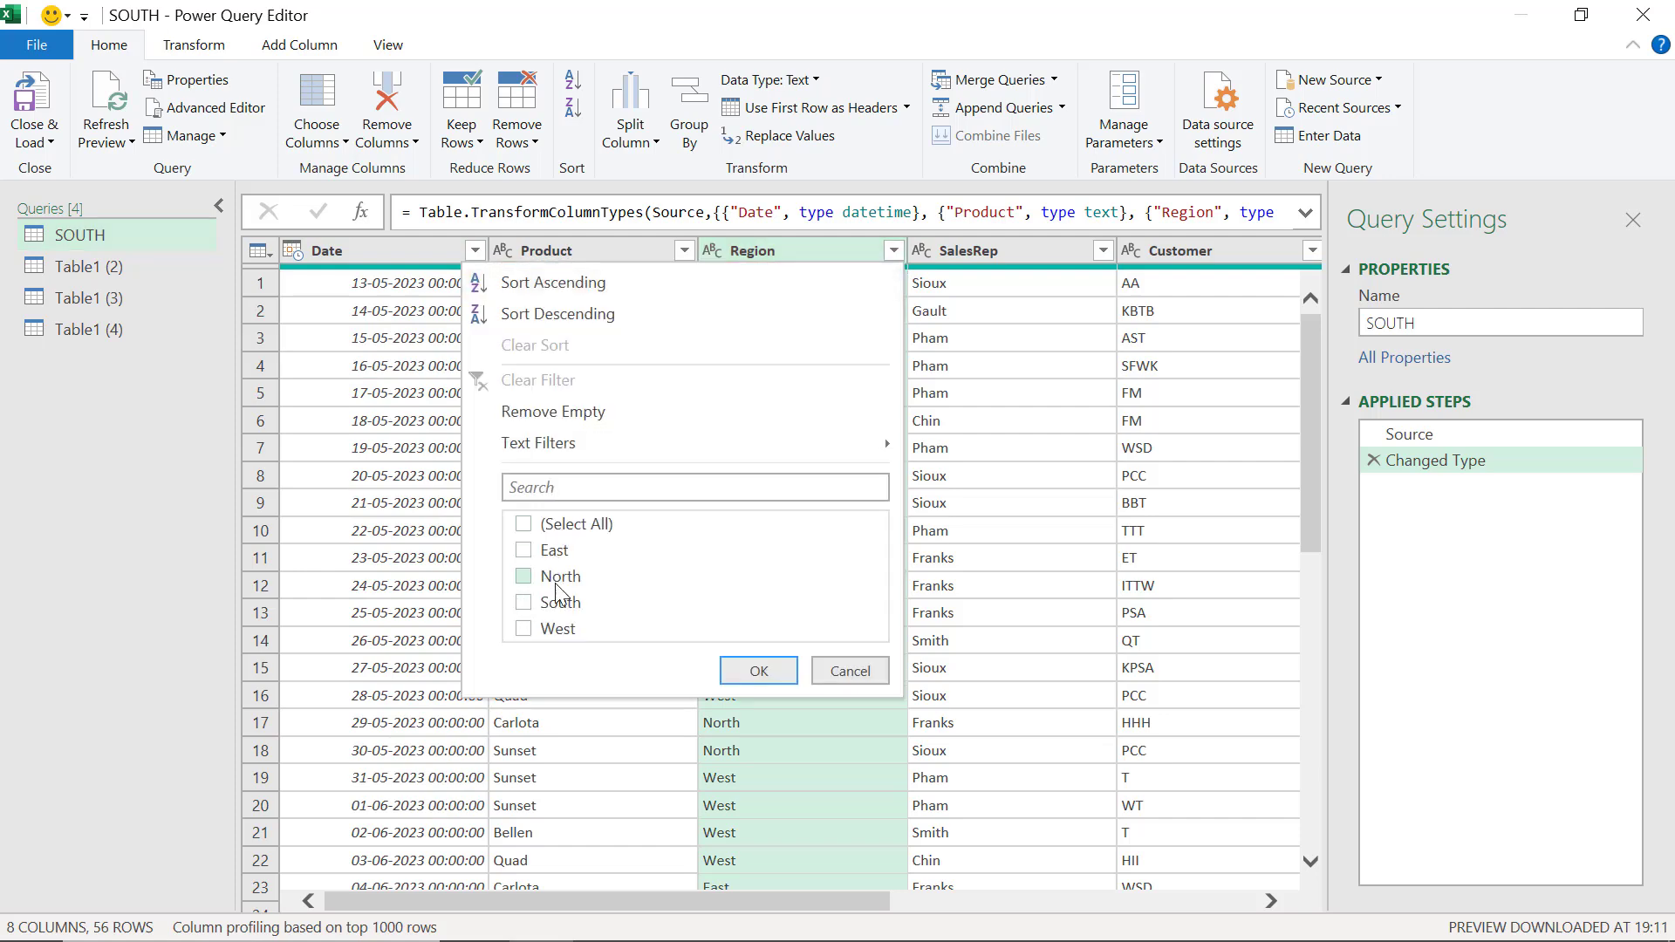
{"action": "left_click", "coordinate": [561, 605]}
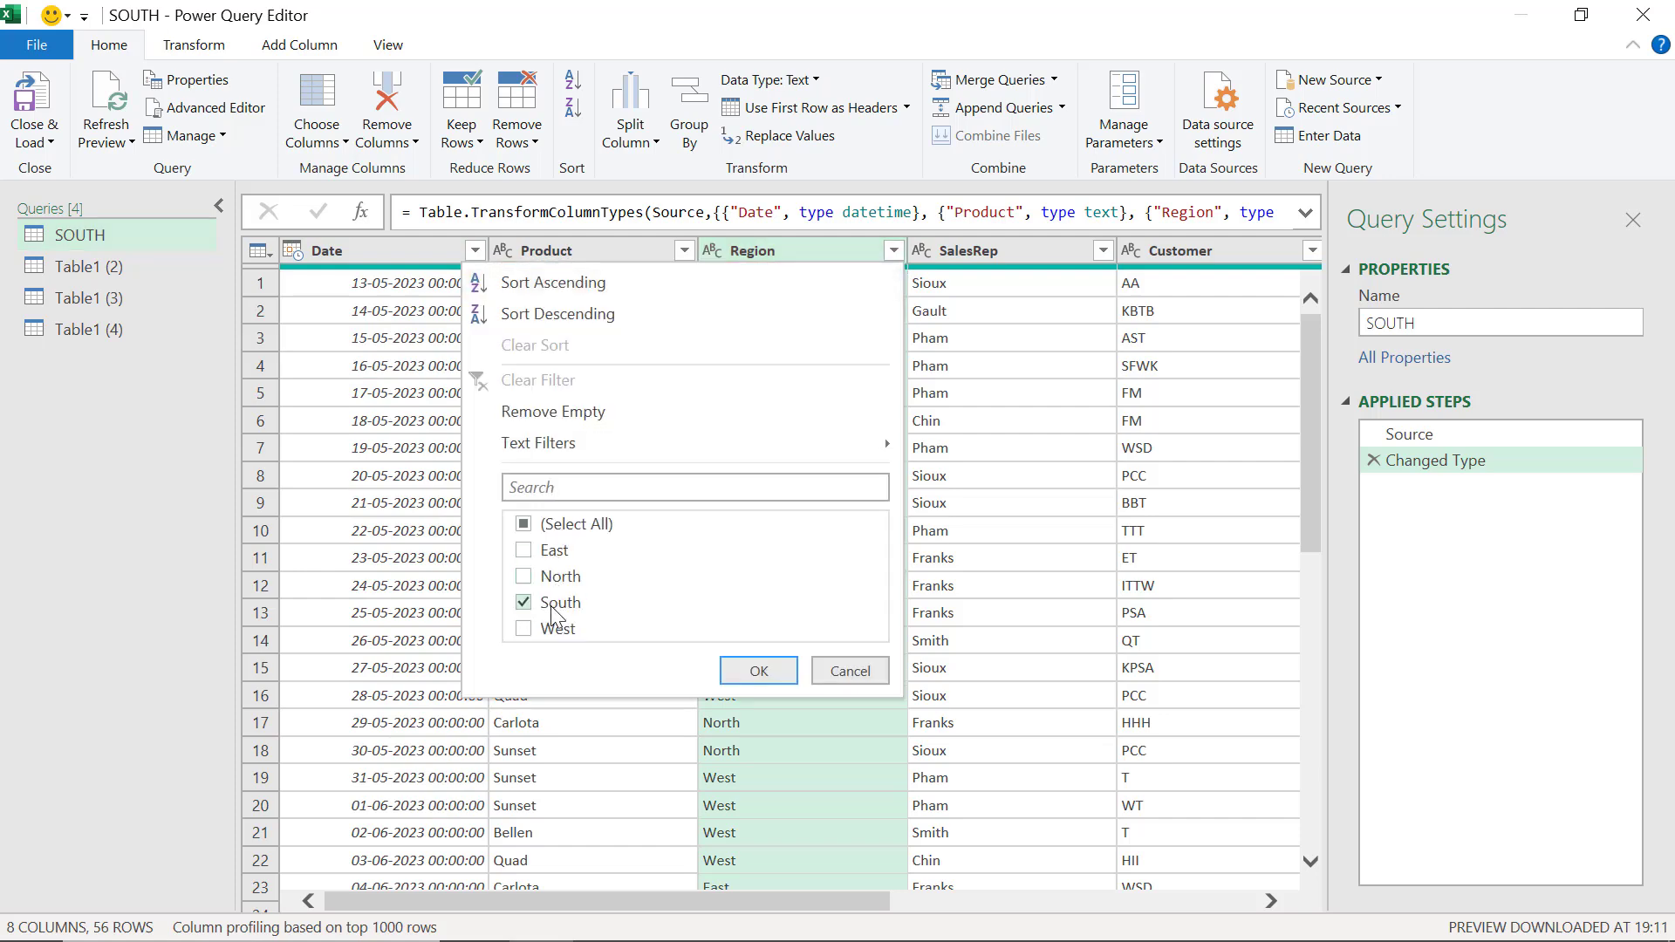
{"action": "left_click", "coordinate": [755, 673]}
- Rename Table1 (2) to EAST and filter its Region column to East only
{"action": "double_click", "coordinate": [132, 271]}
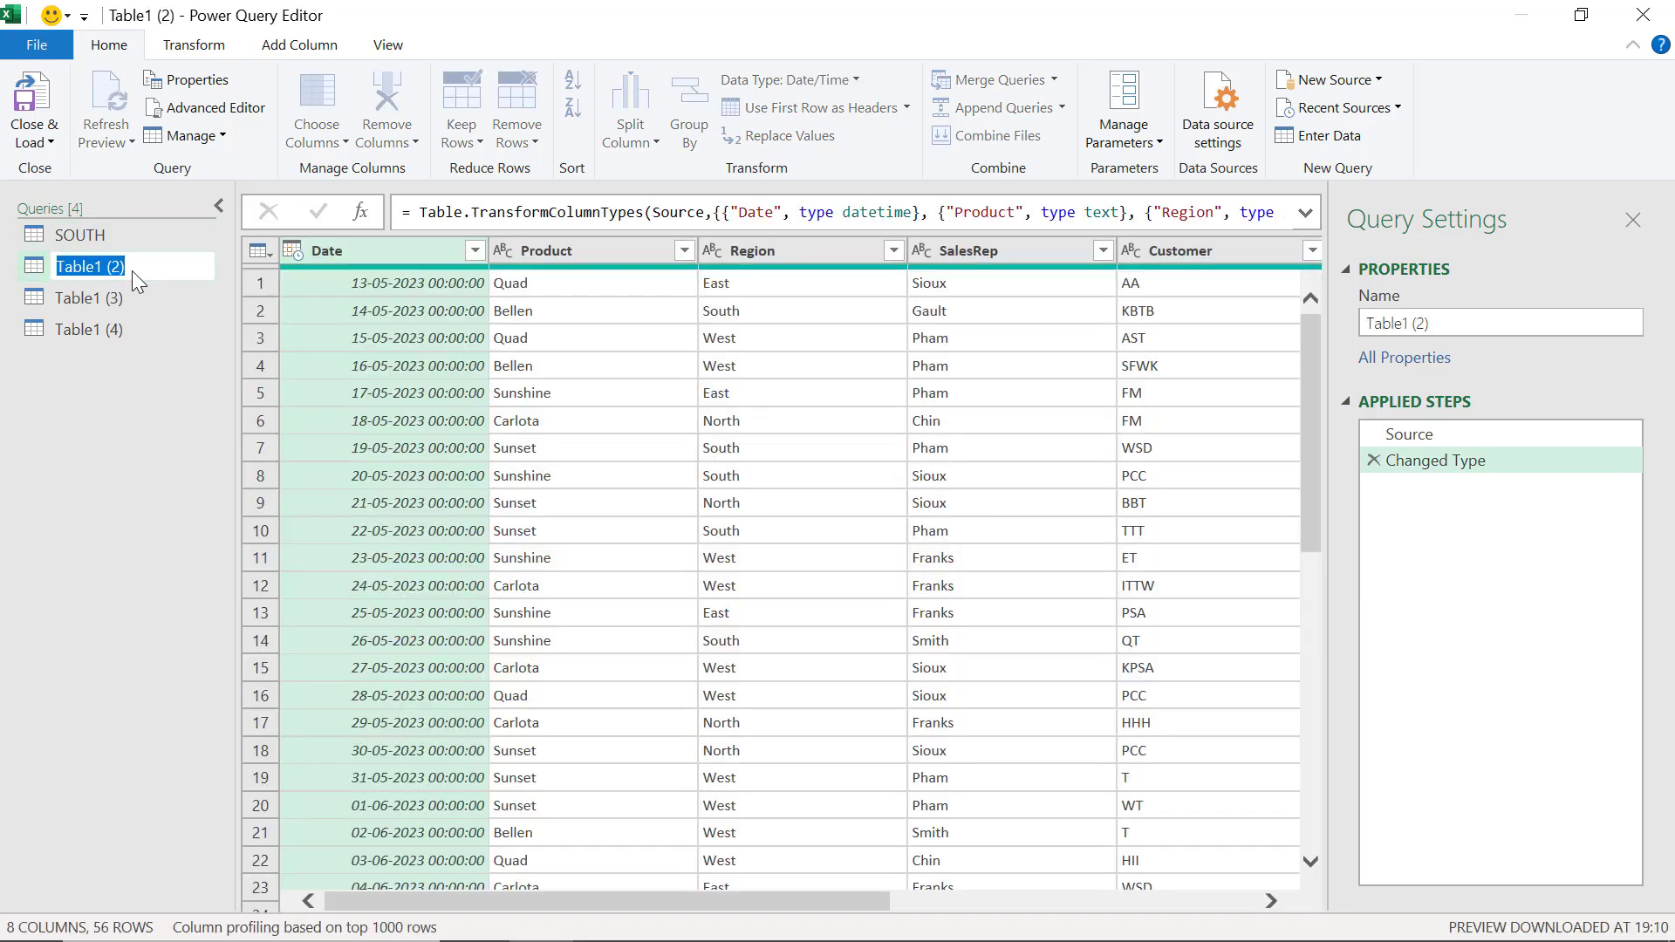
{"action": "type", "text": "EAST"}
{"action": "key", "text": "Return"}
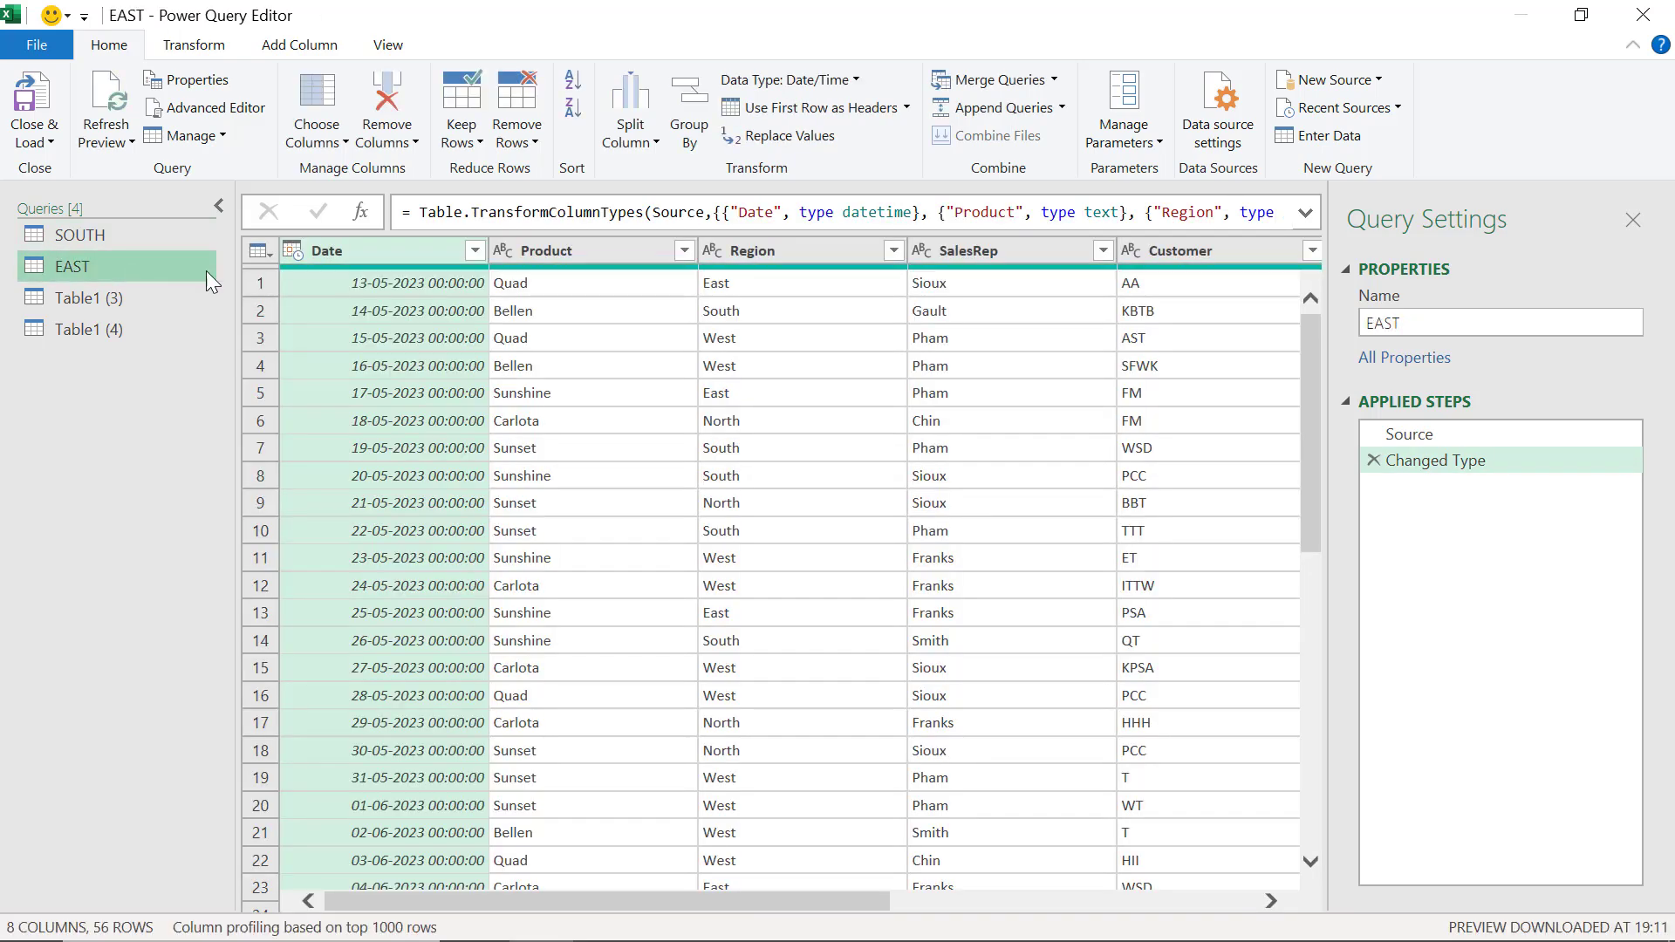
{"action": "left_click", "coordinate": [893, 250]}
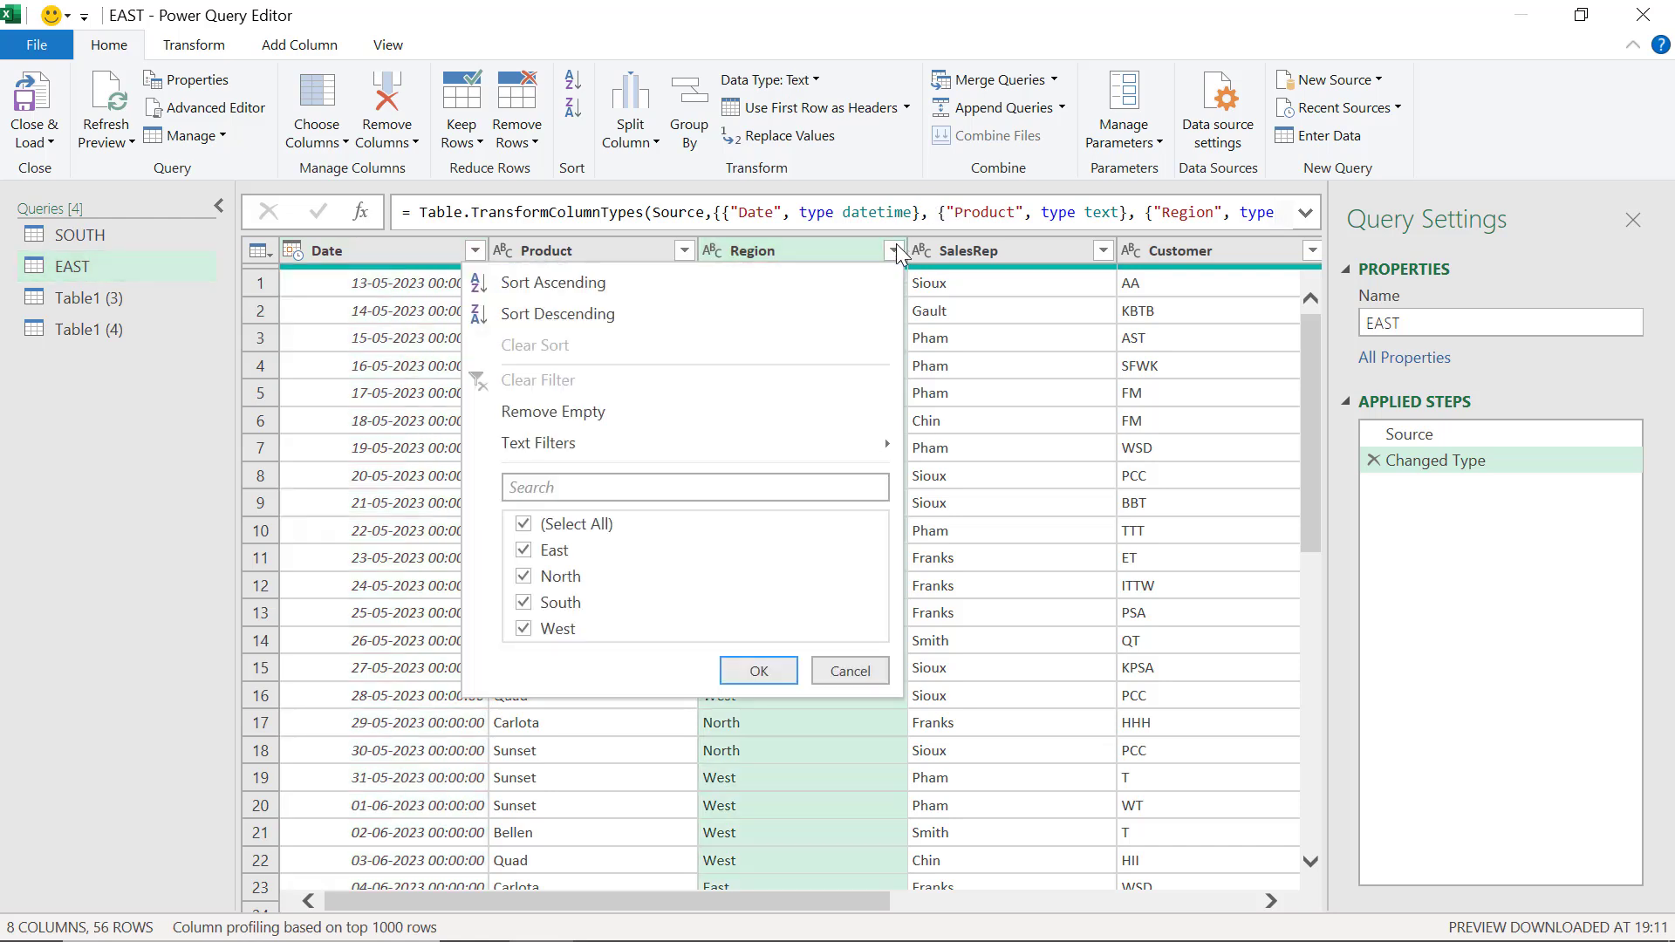
{"action": "left_click", "coordinate": [522, 525]}
{"action": "left_click", "coordinate": [523, 551]}
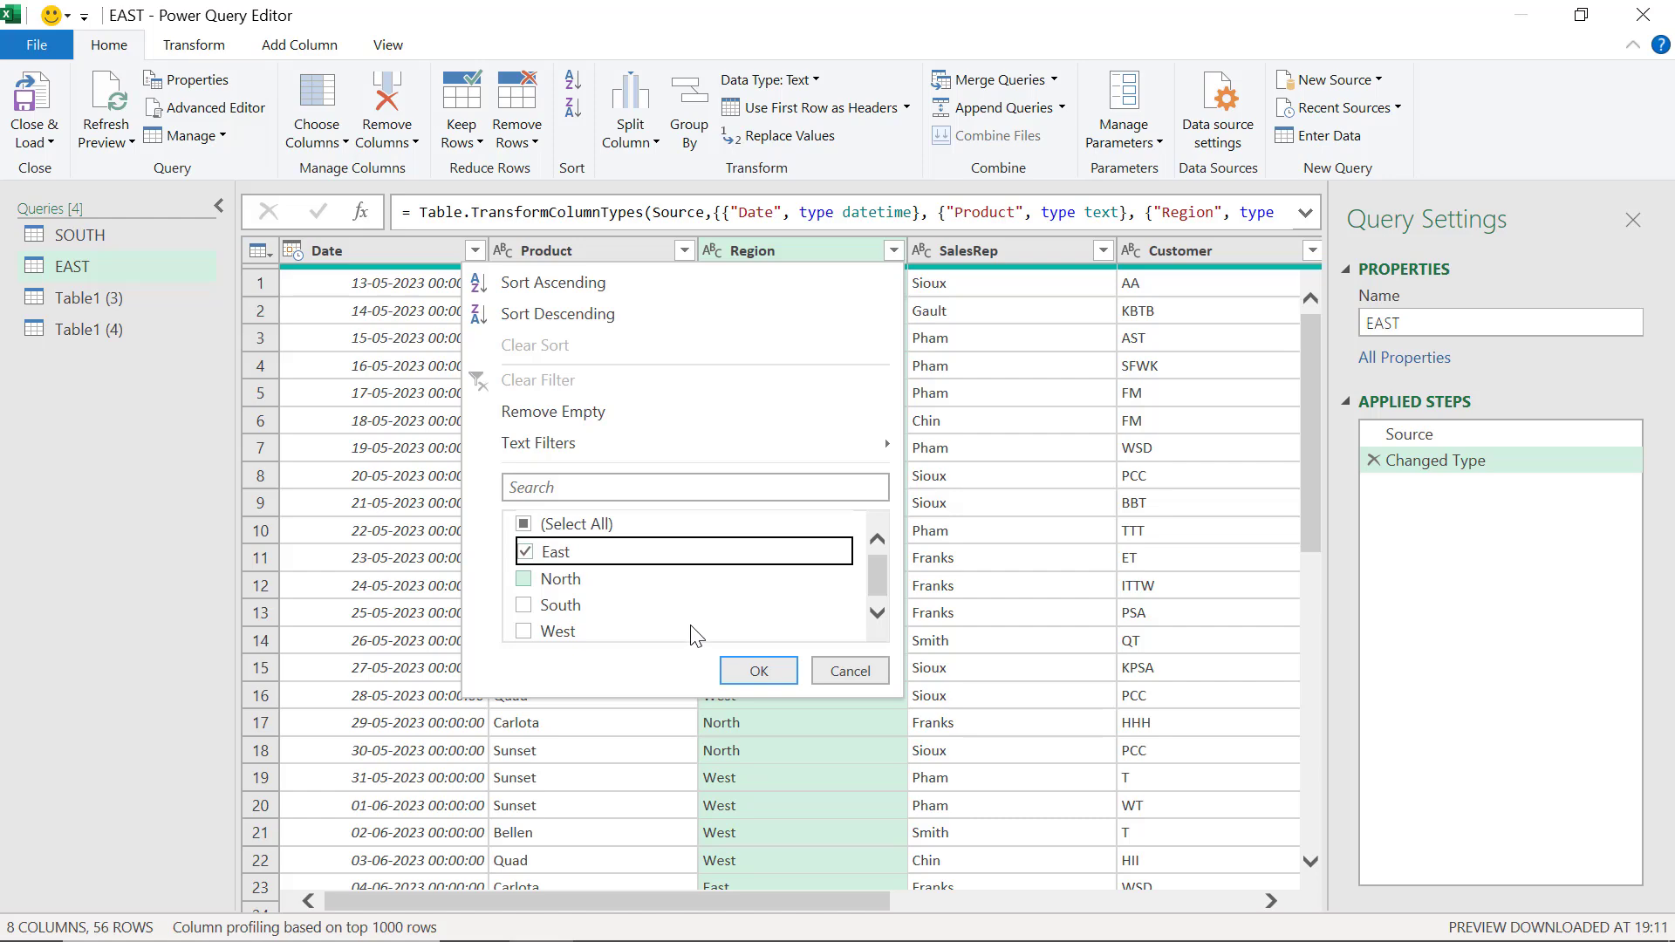
{"action": "left_click", "coordinate": [745, 671]}
- Rename Table1 (3) to WEST and filter its Region column to West only
{"action": "left_click", "coordinate": [144, 295]}
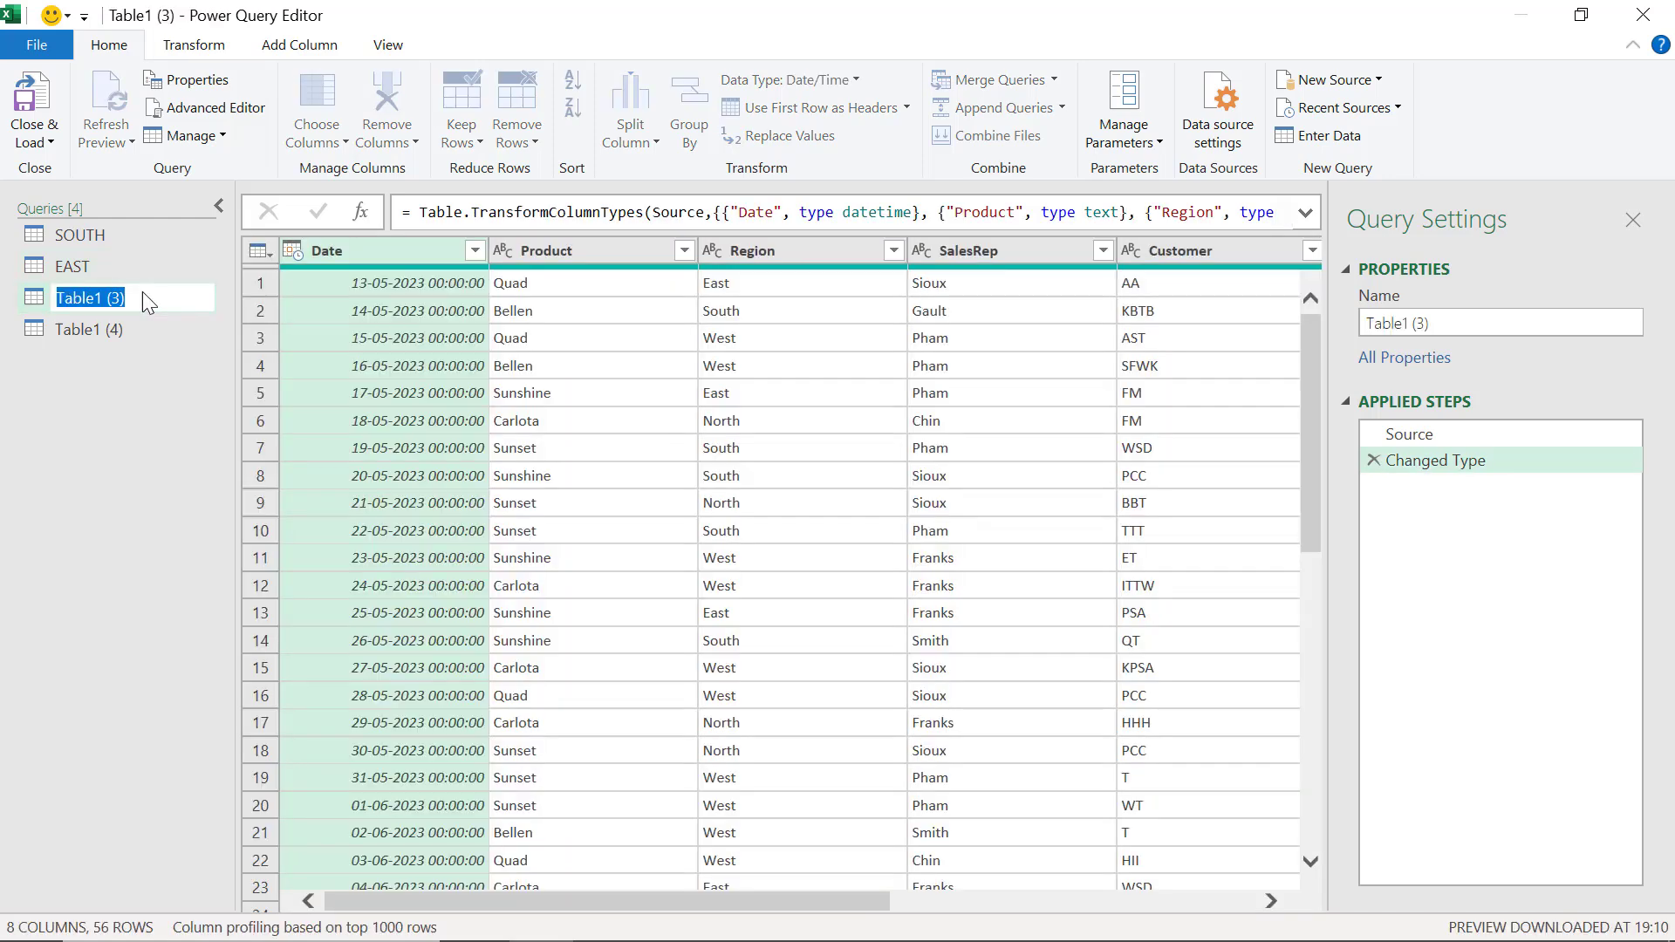
{"action": "double_click", "coordinate": [143, 298]}
{"action": "type", "text": "W"}
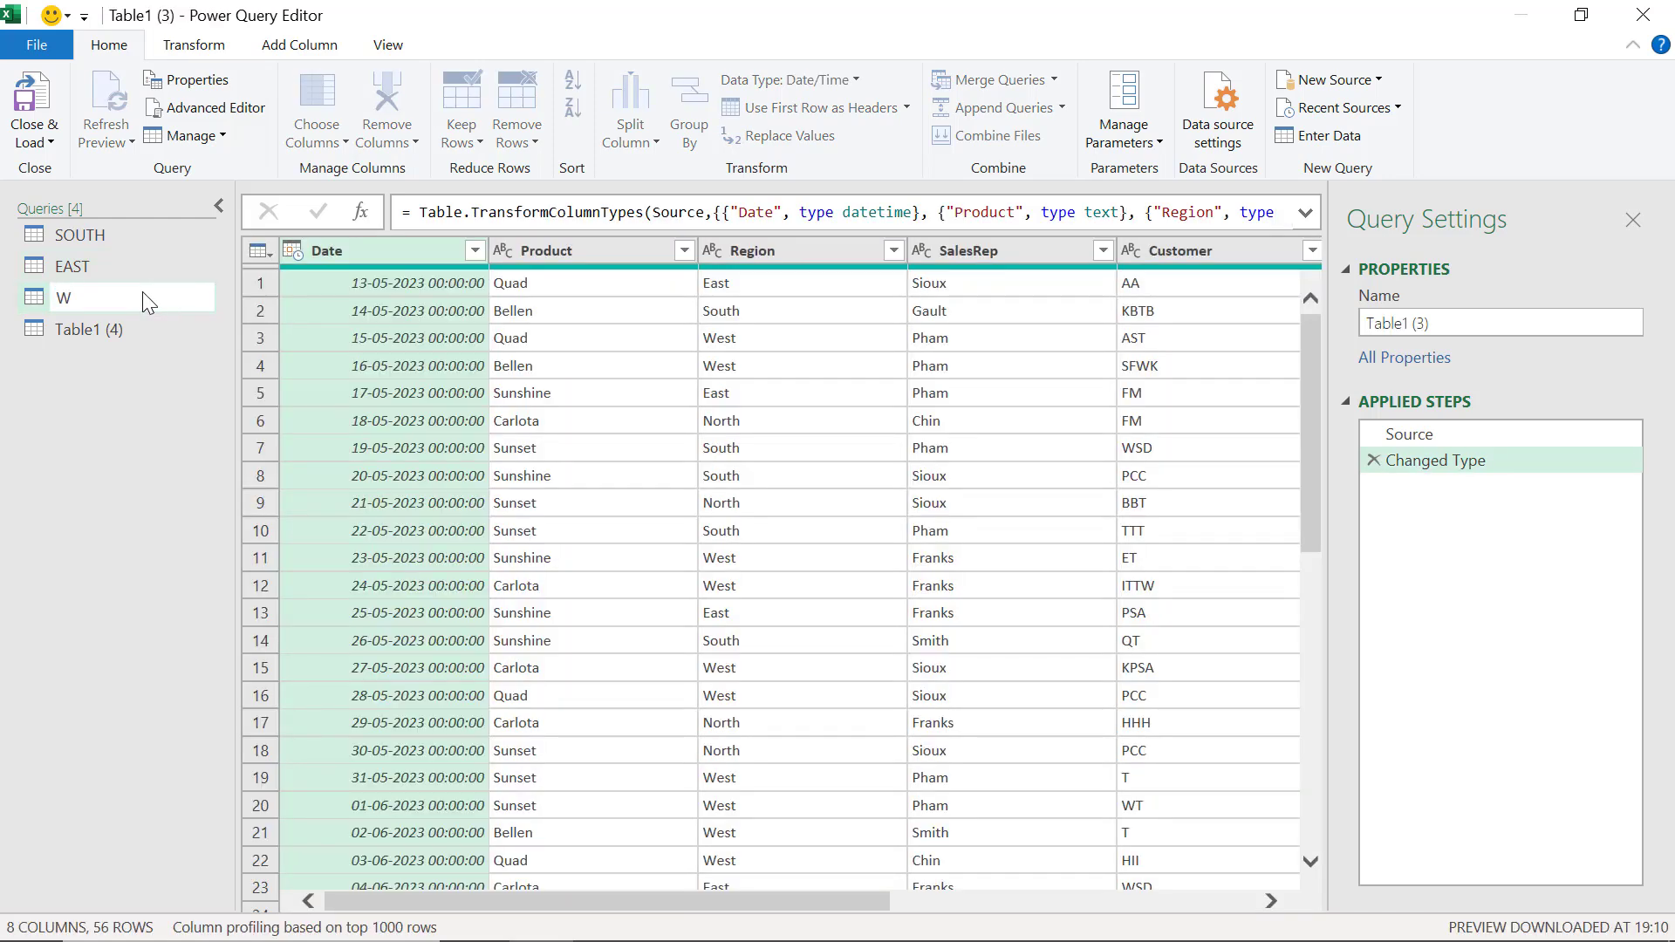
{"action": "type", "text": "EST"}
{"action": "key", "text": "Return"}
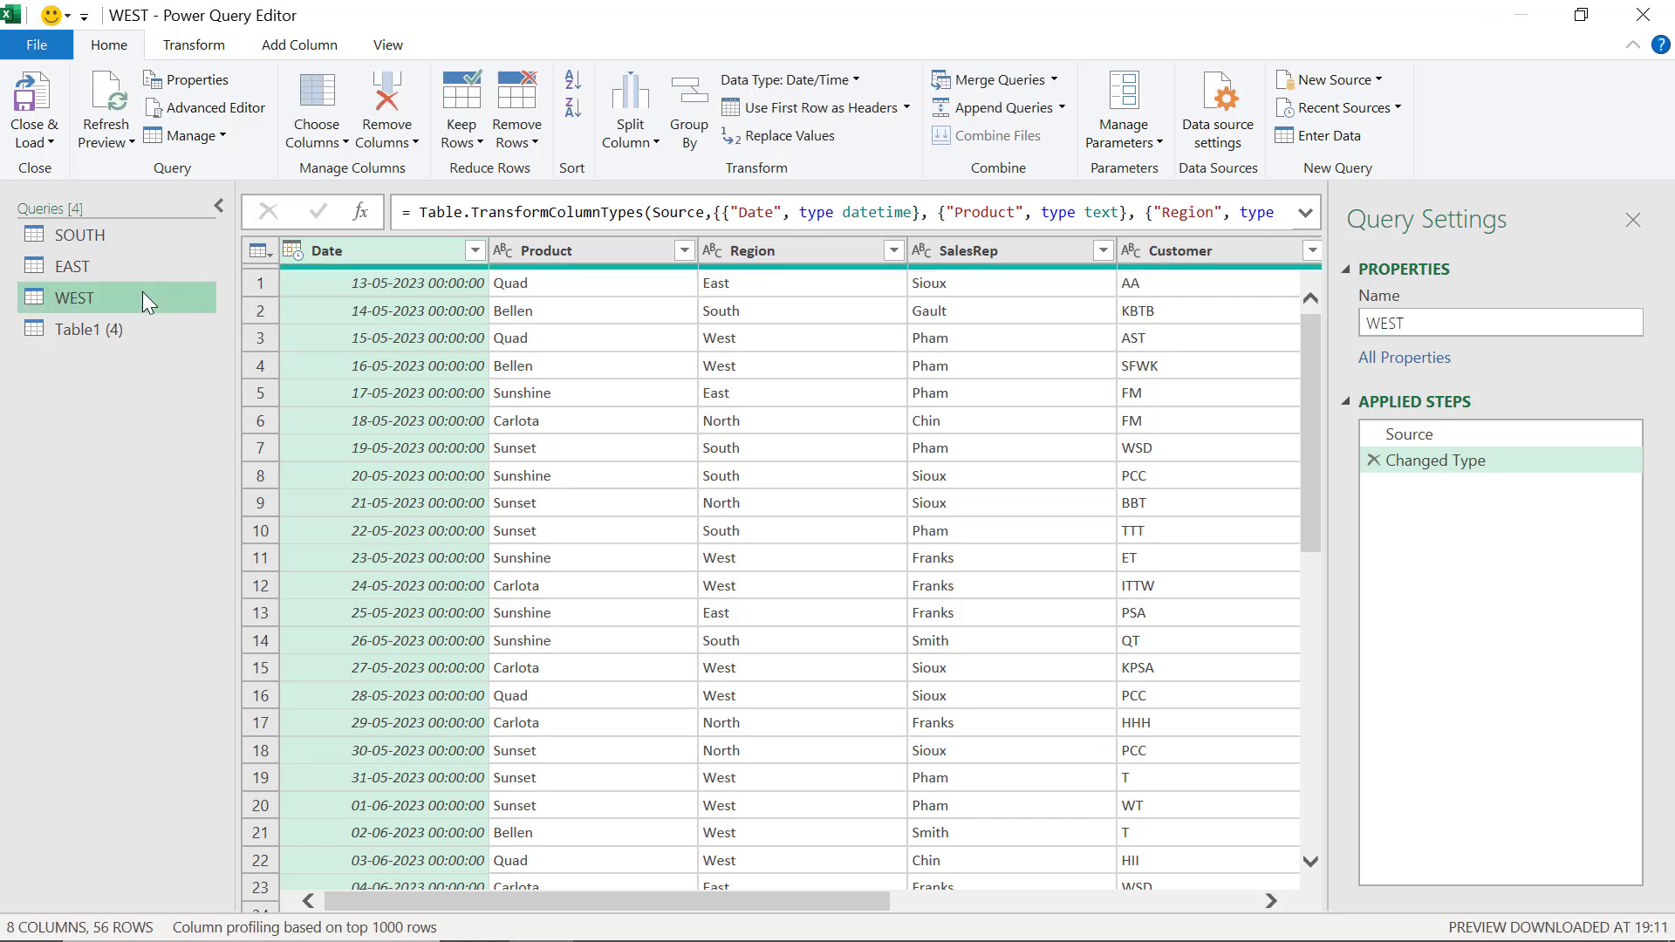
{"action": "left_click", "coordinate": [894, 249]}
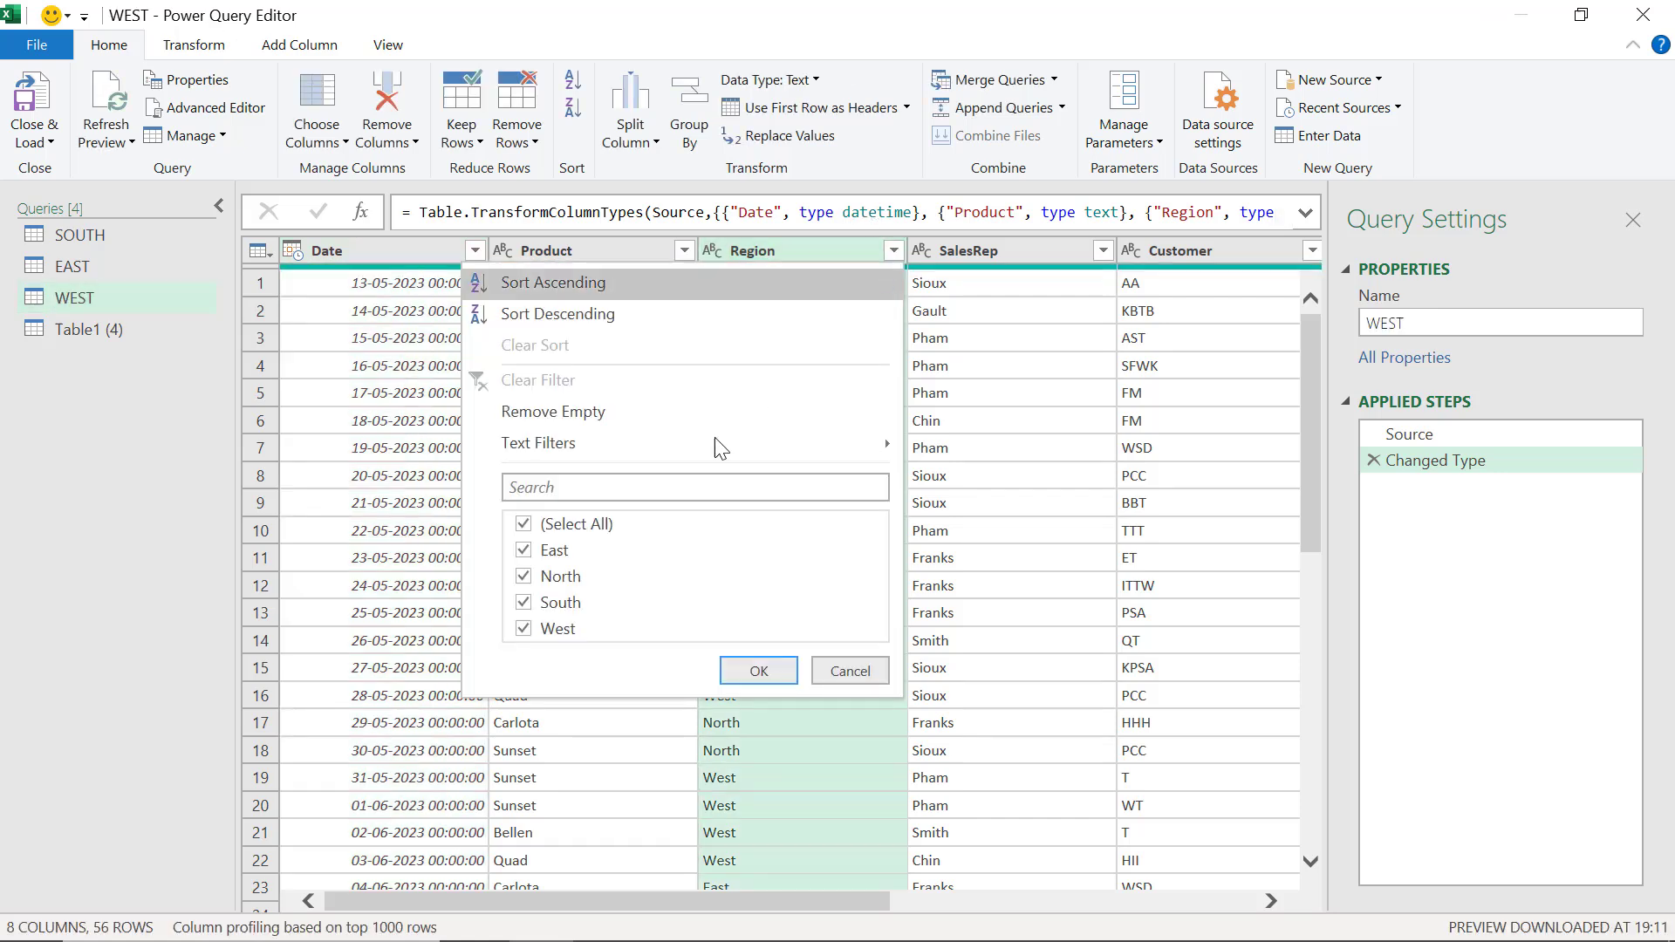
{"action": "left_click", "coordinate": [524, 524]}
{"action": "left_click", "coordinate": [543, 628]}
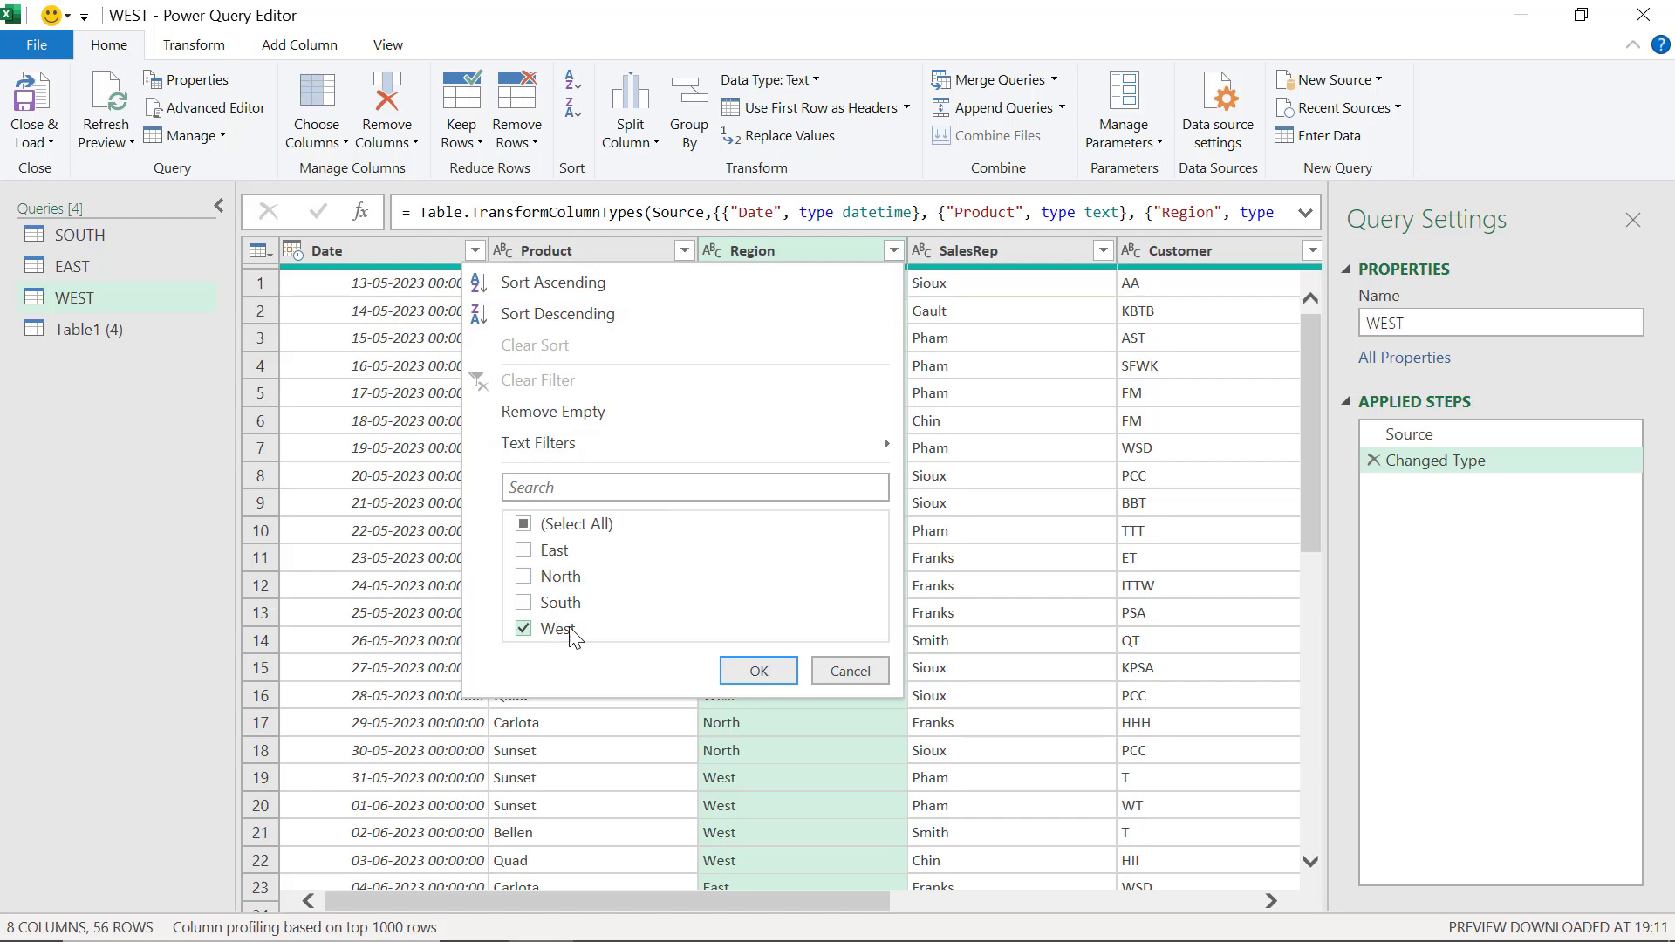
{"action": "left_click", "coordinate": [759, 670]}
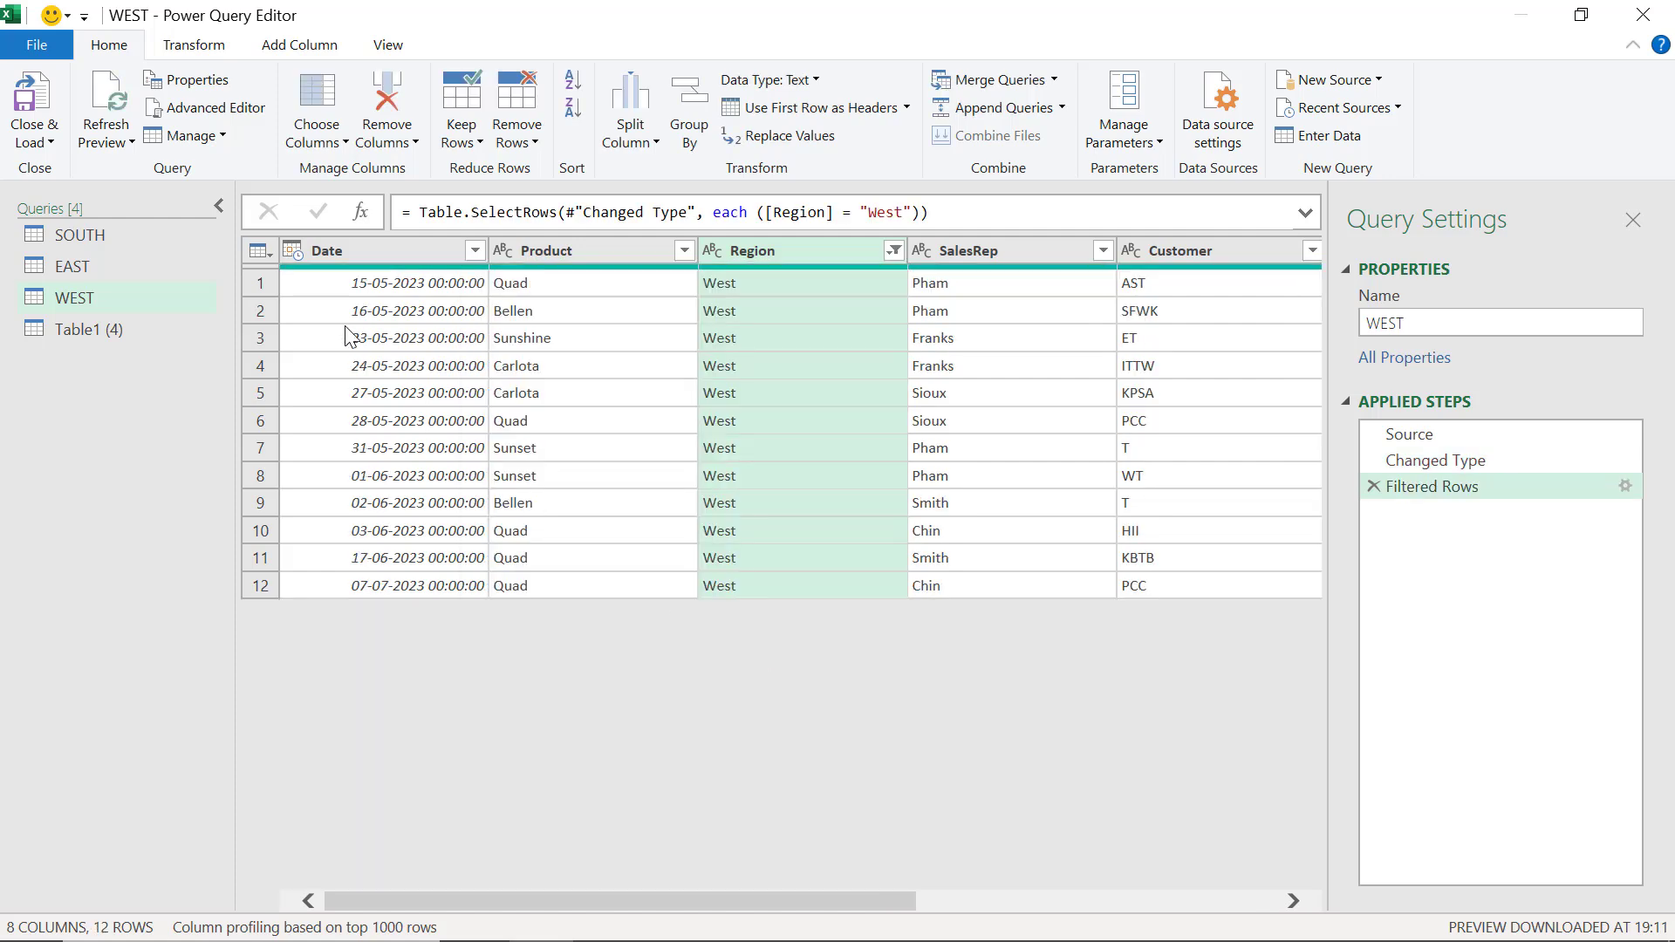
- Rename Table1 (4) to NORTH and filter its Region column to North only
{"action": "double_click", "coordinate": [159, 330]}
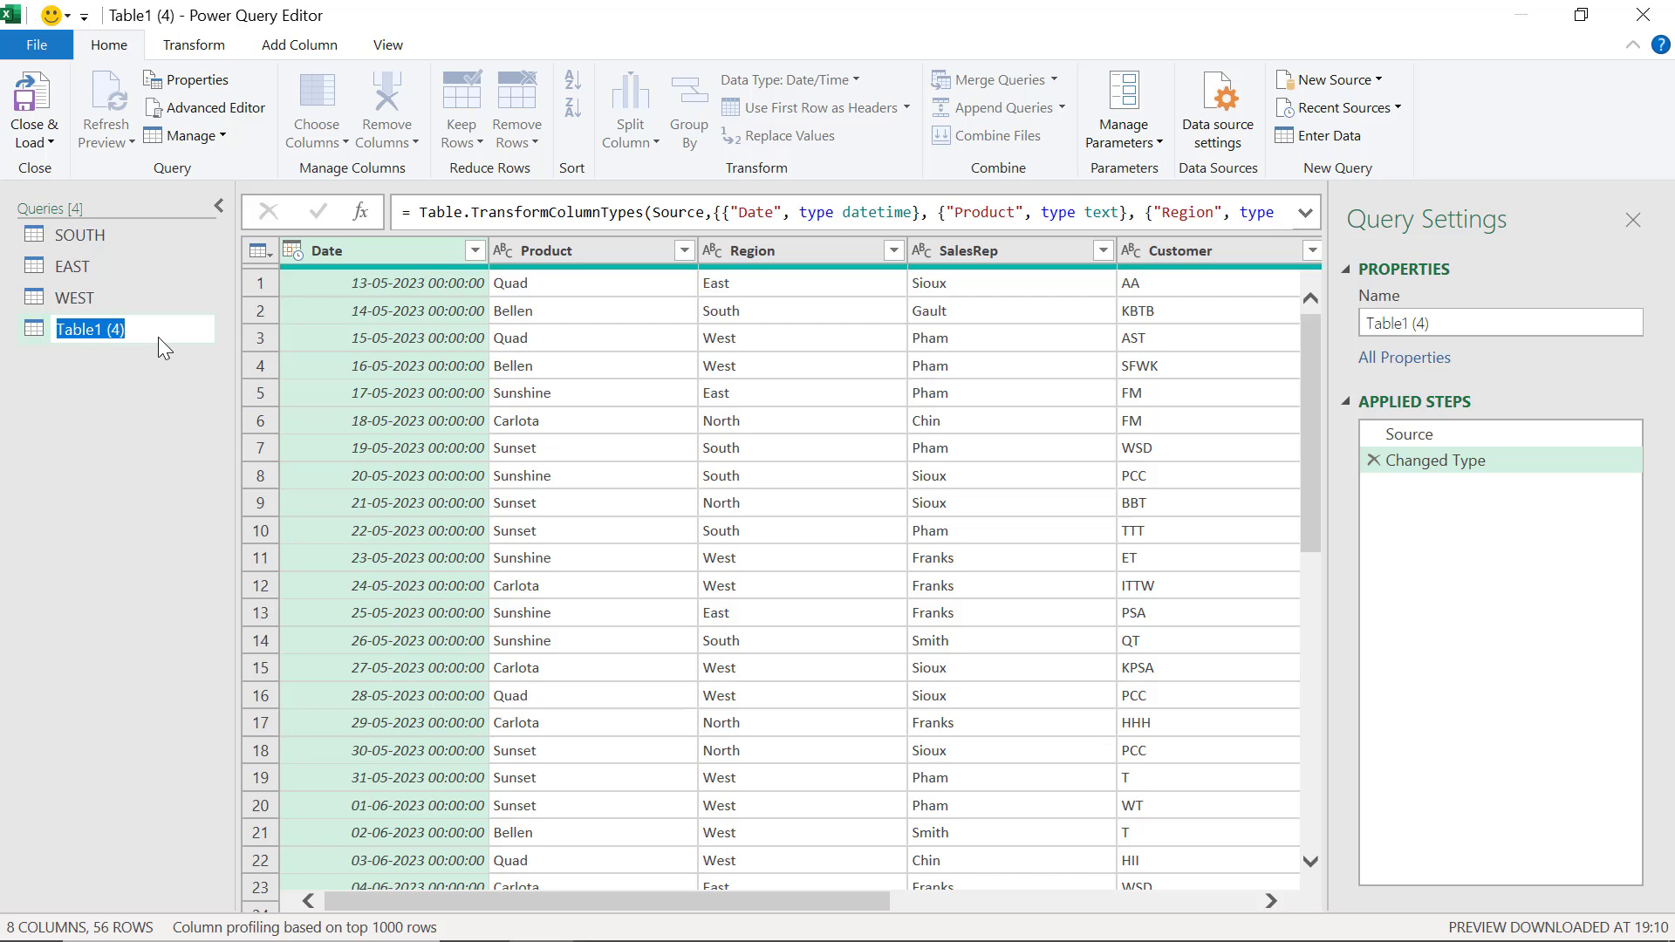
{"action": "type", "text": "NORTH"}
{"action": "key", "text": "Return"}
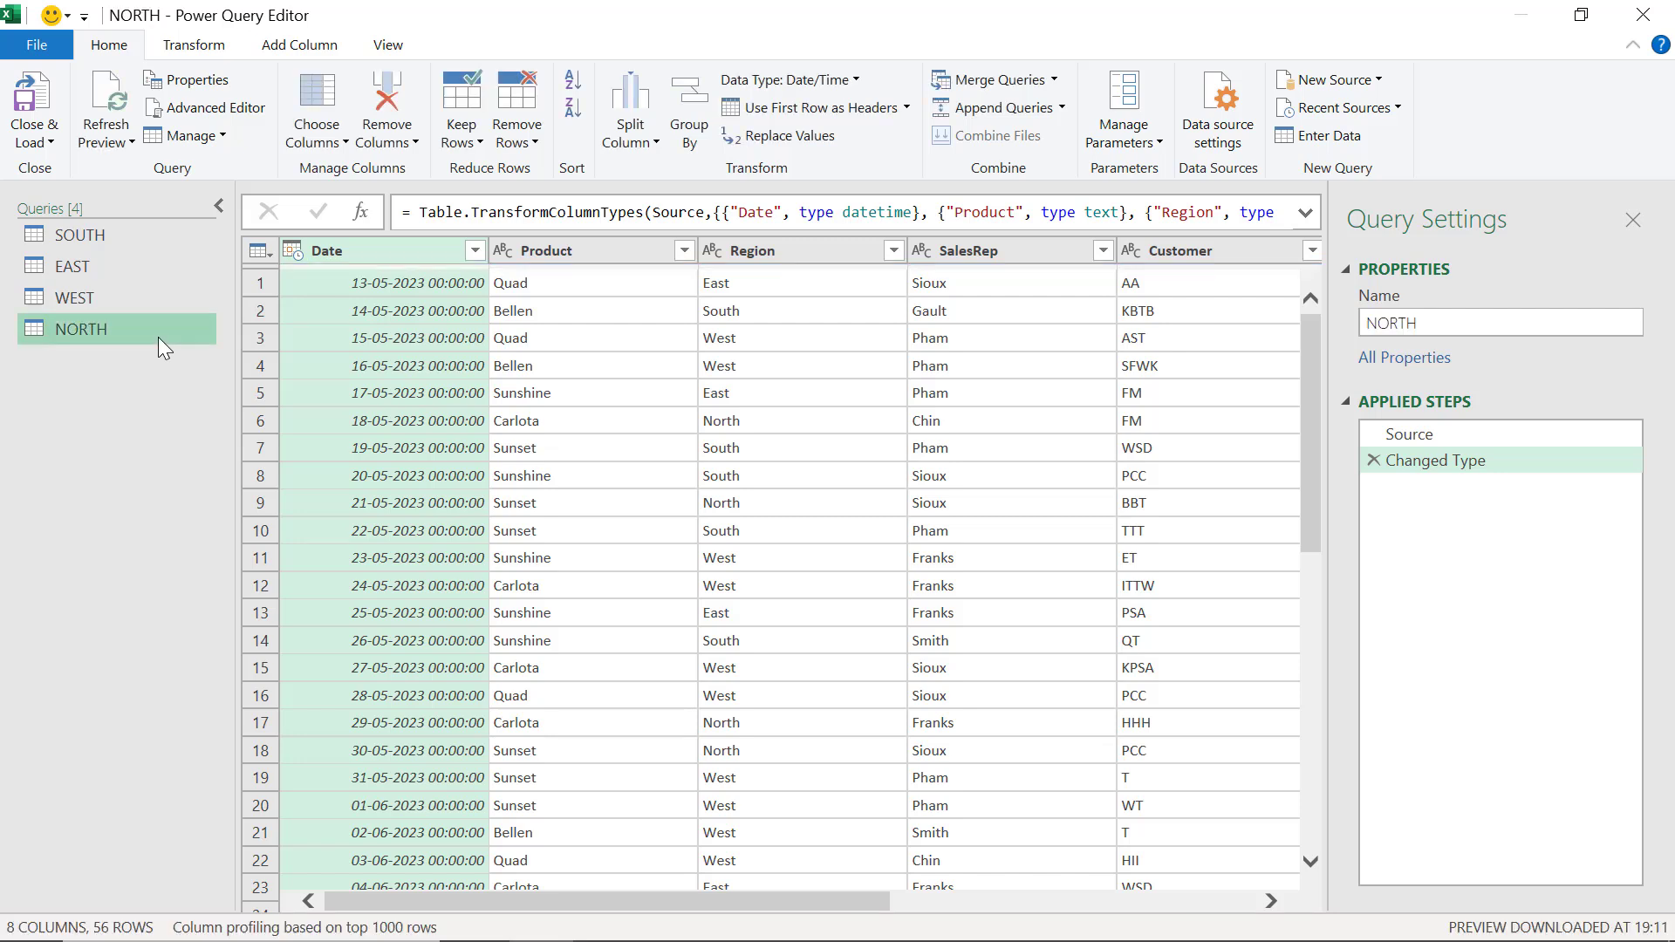
{"action": "left_click", "coordinate": [894, 250]}
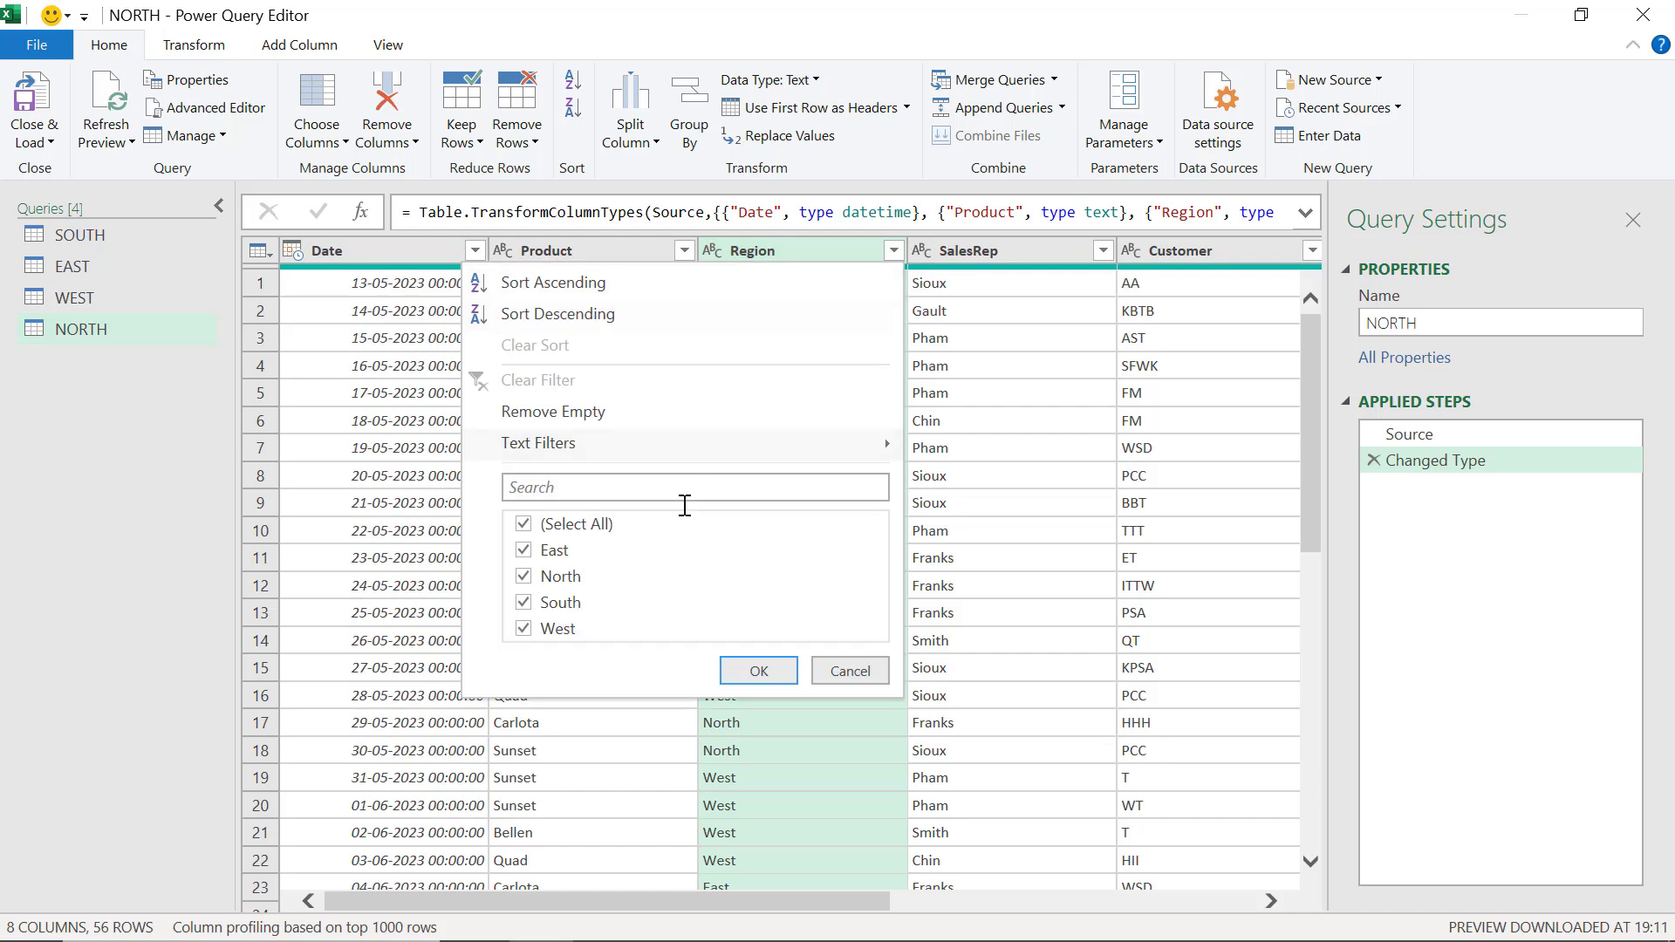
{"action": "left_click", "coordinate": [562, 525]}
{"action": "left_click", "coordinate": [561, 578]}
{"action": "left_click", "coordinate": [757, 674]}
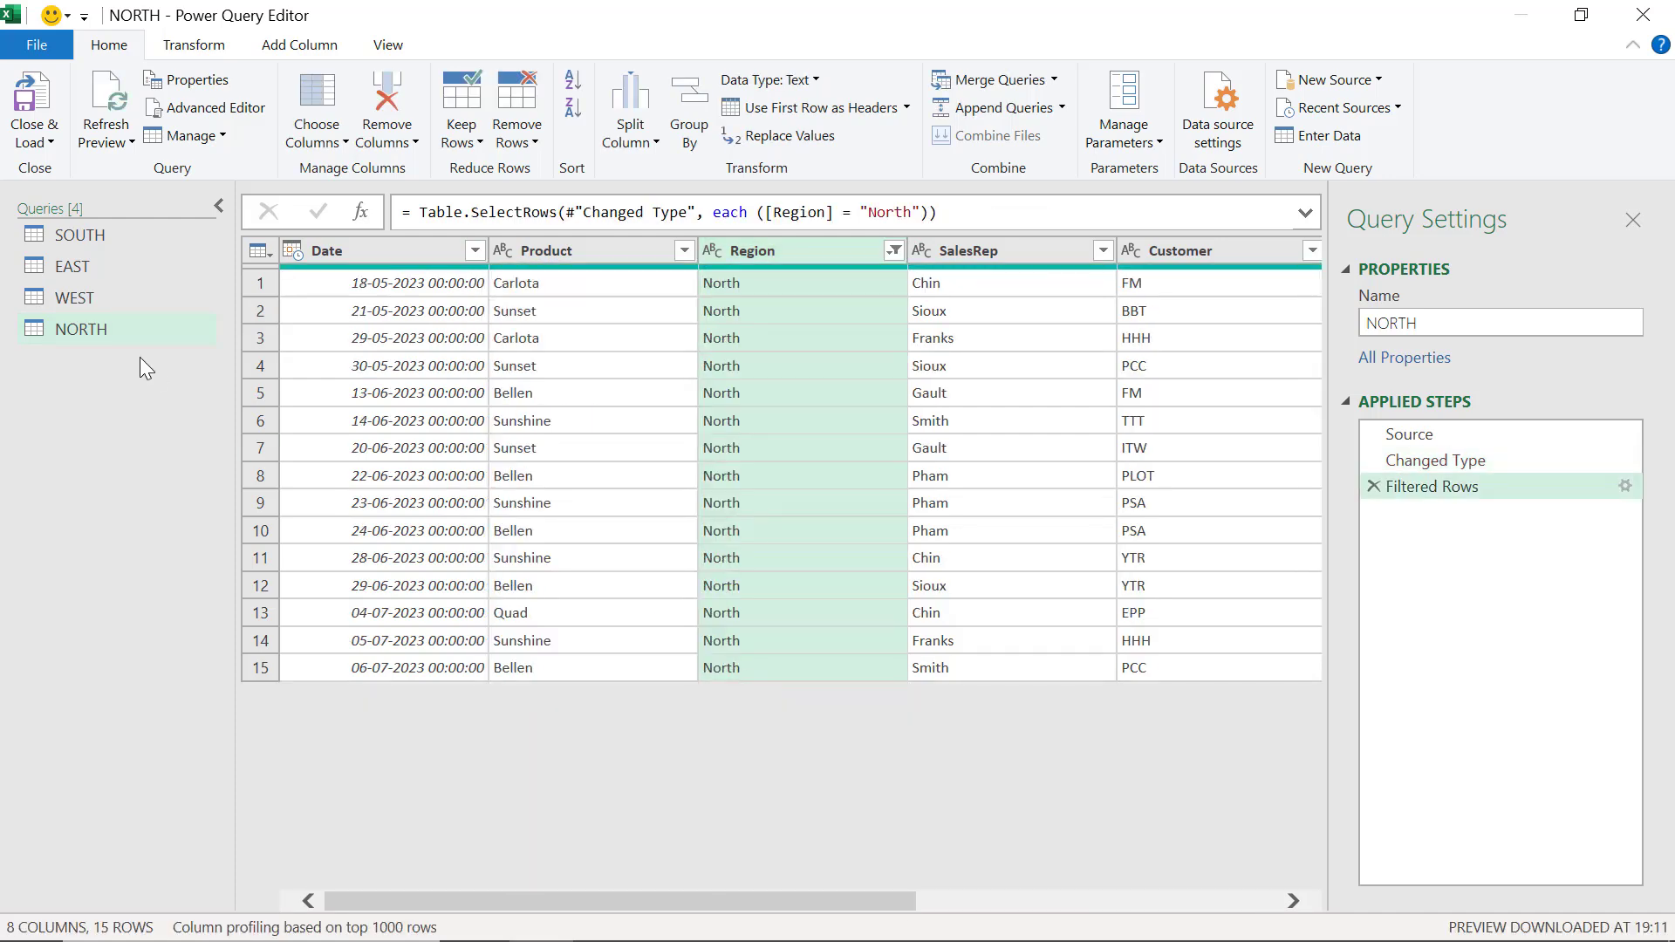
- Review the SOUTH, EAST, WEST and NORTH queries, then Close & Load them into Excel
{"action": "left_click", "coordinate": [80, 229]}
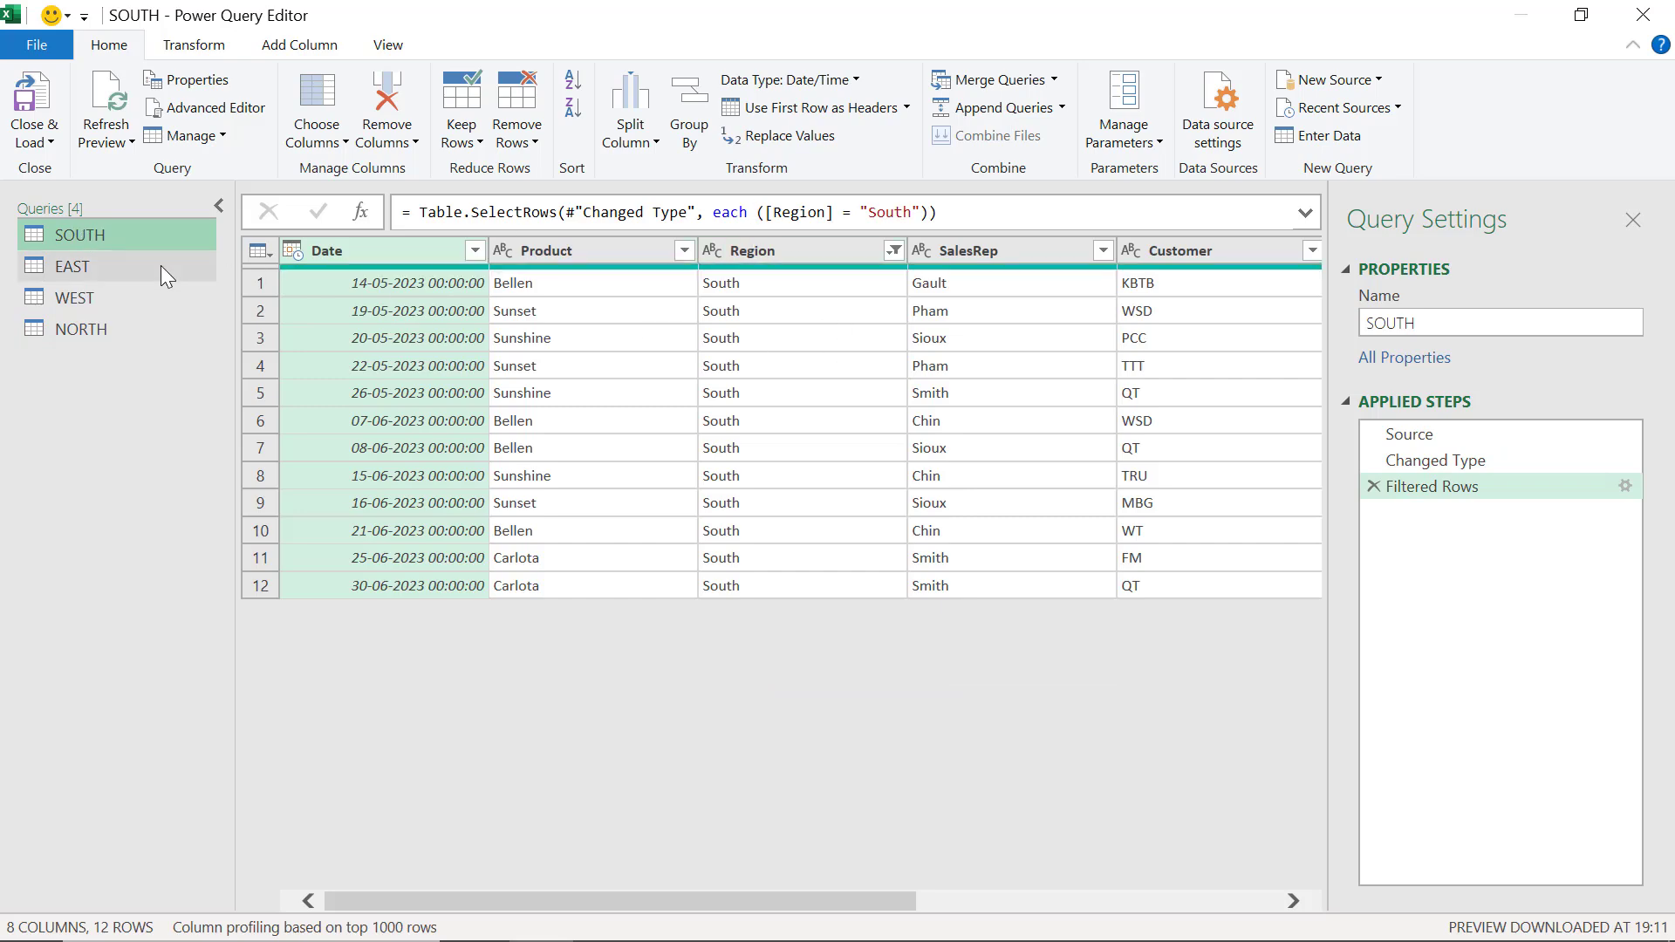
{"action": "left_click", "coordinate": [148, 269]}
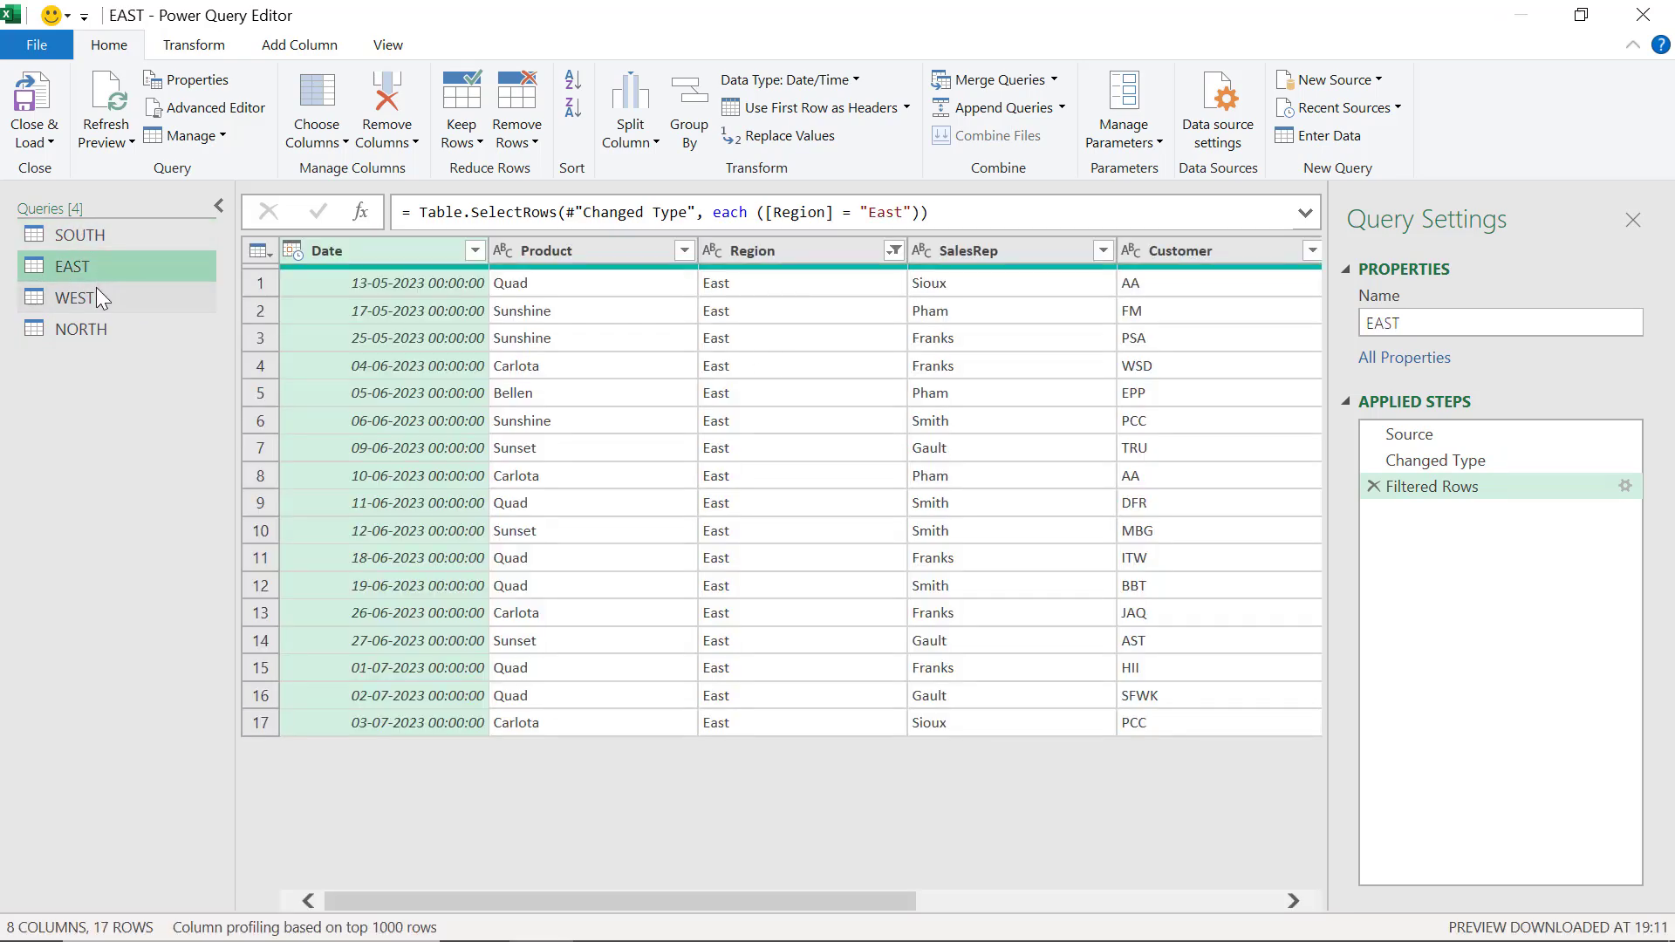
{"action": "left_click", "coordinate": [98, 296]}
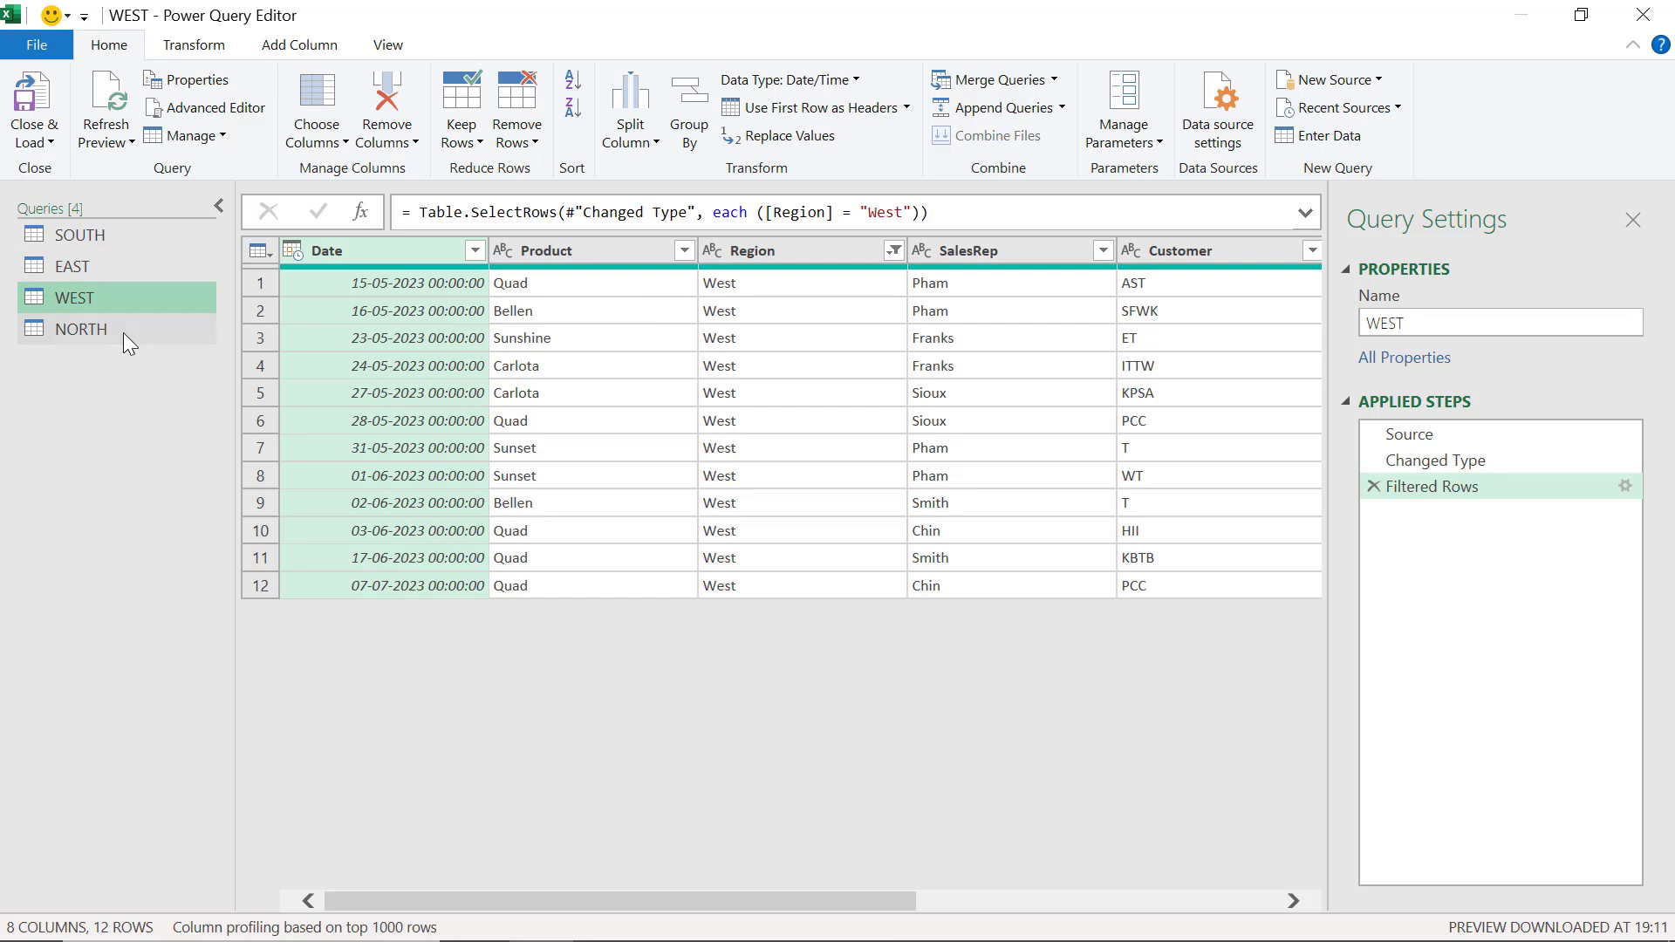
{"action": "left_click", "coordinate": [124, 329]}
{"action": "left_click", "coordinate": [166, 237]}
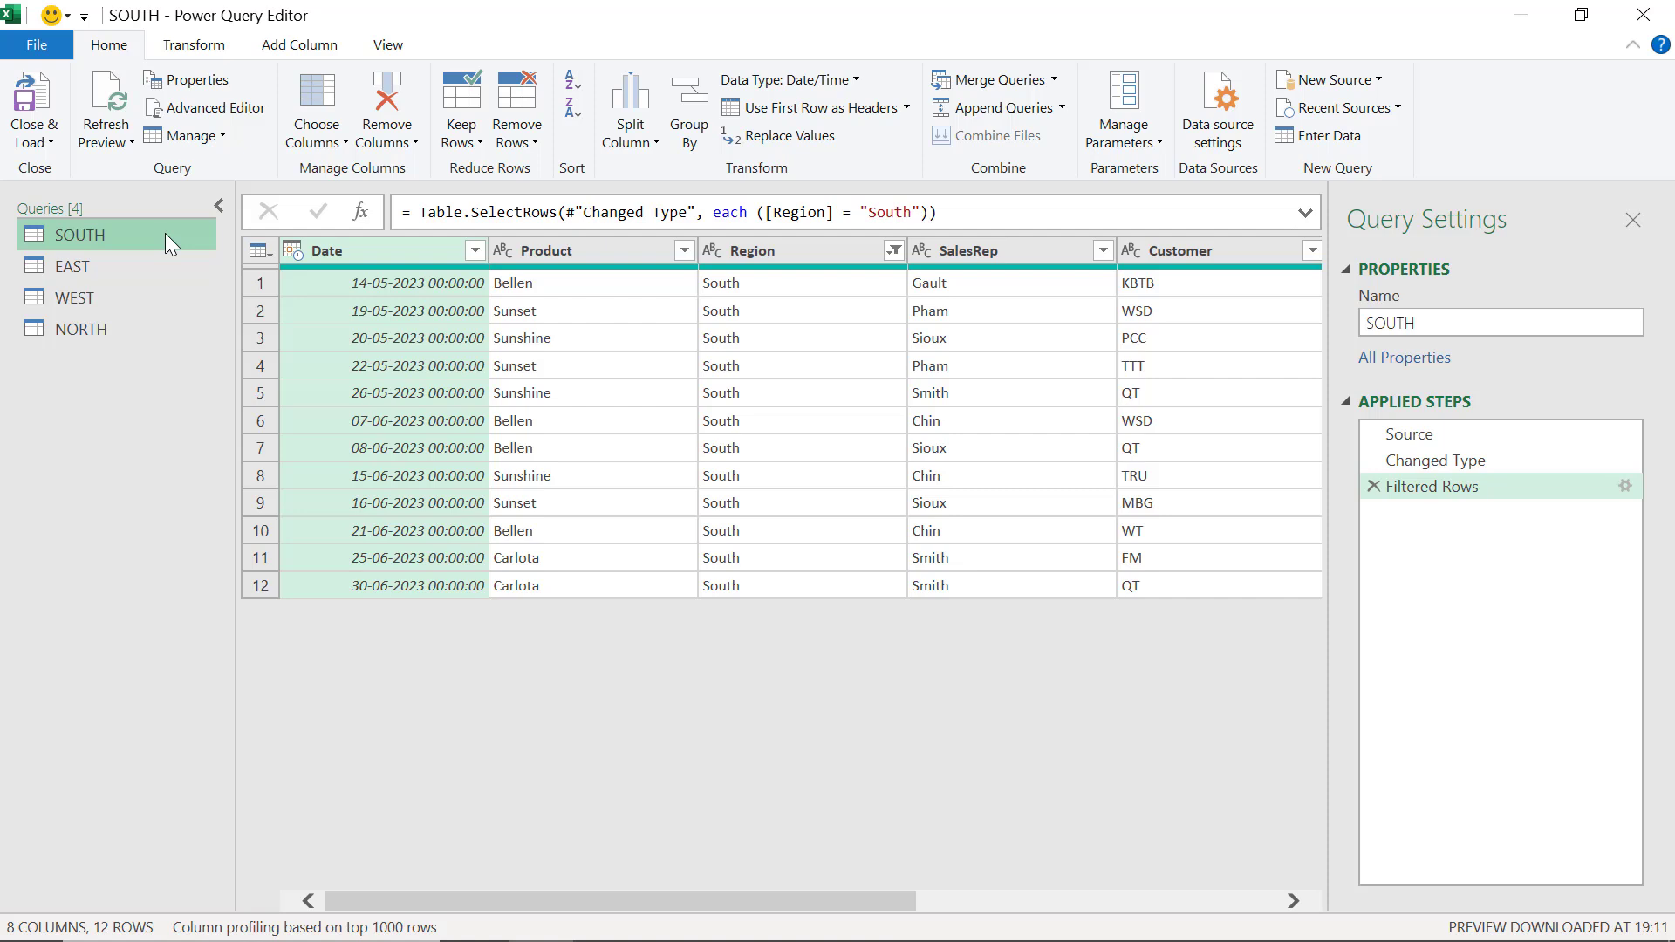
{"action": "left_click", "coordinate": [31, 97]}
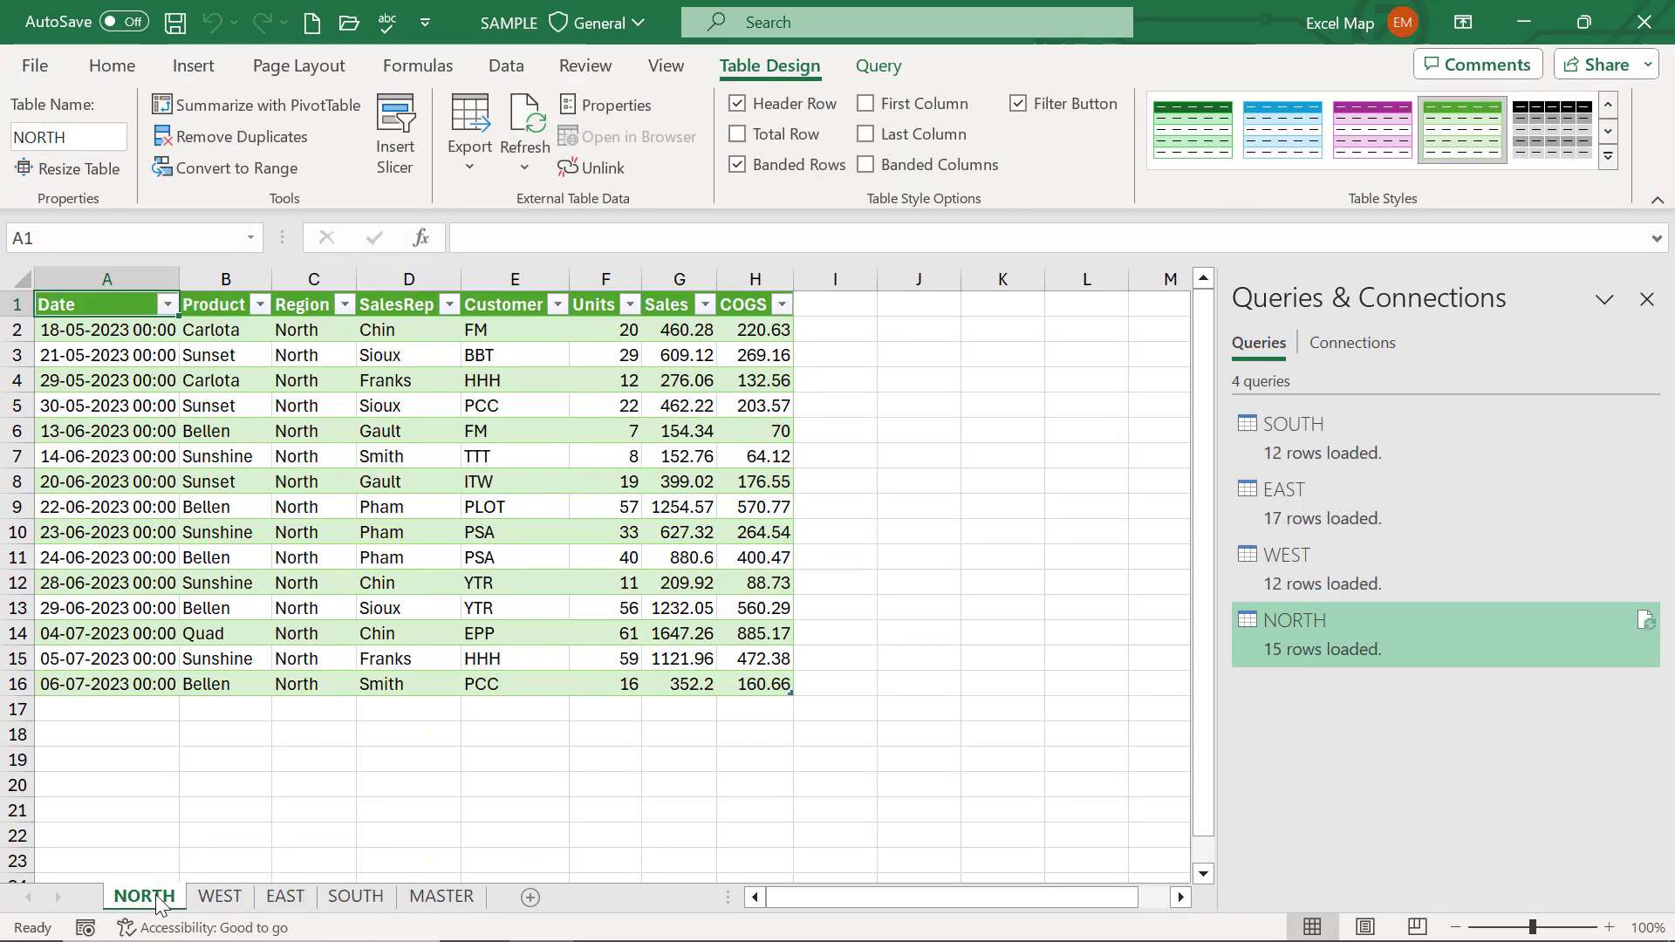
- Check the loaded WEST, EAST and SOUTH sheets, then return to MASTER
{"action": "left_click", "coordinate": [220, 896]}
{"action": "left_click", "coordinate": [285, 897]}
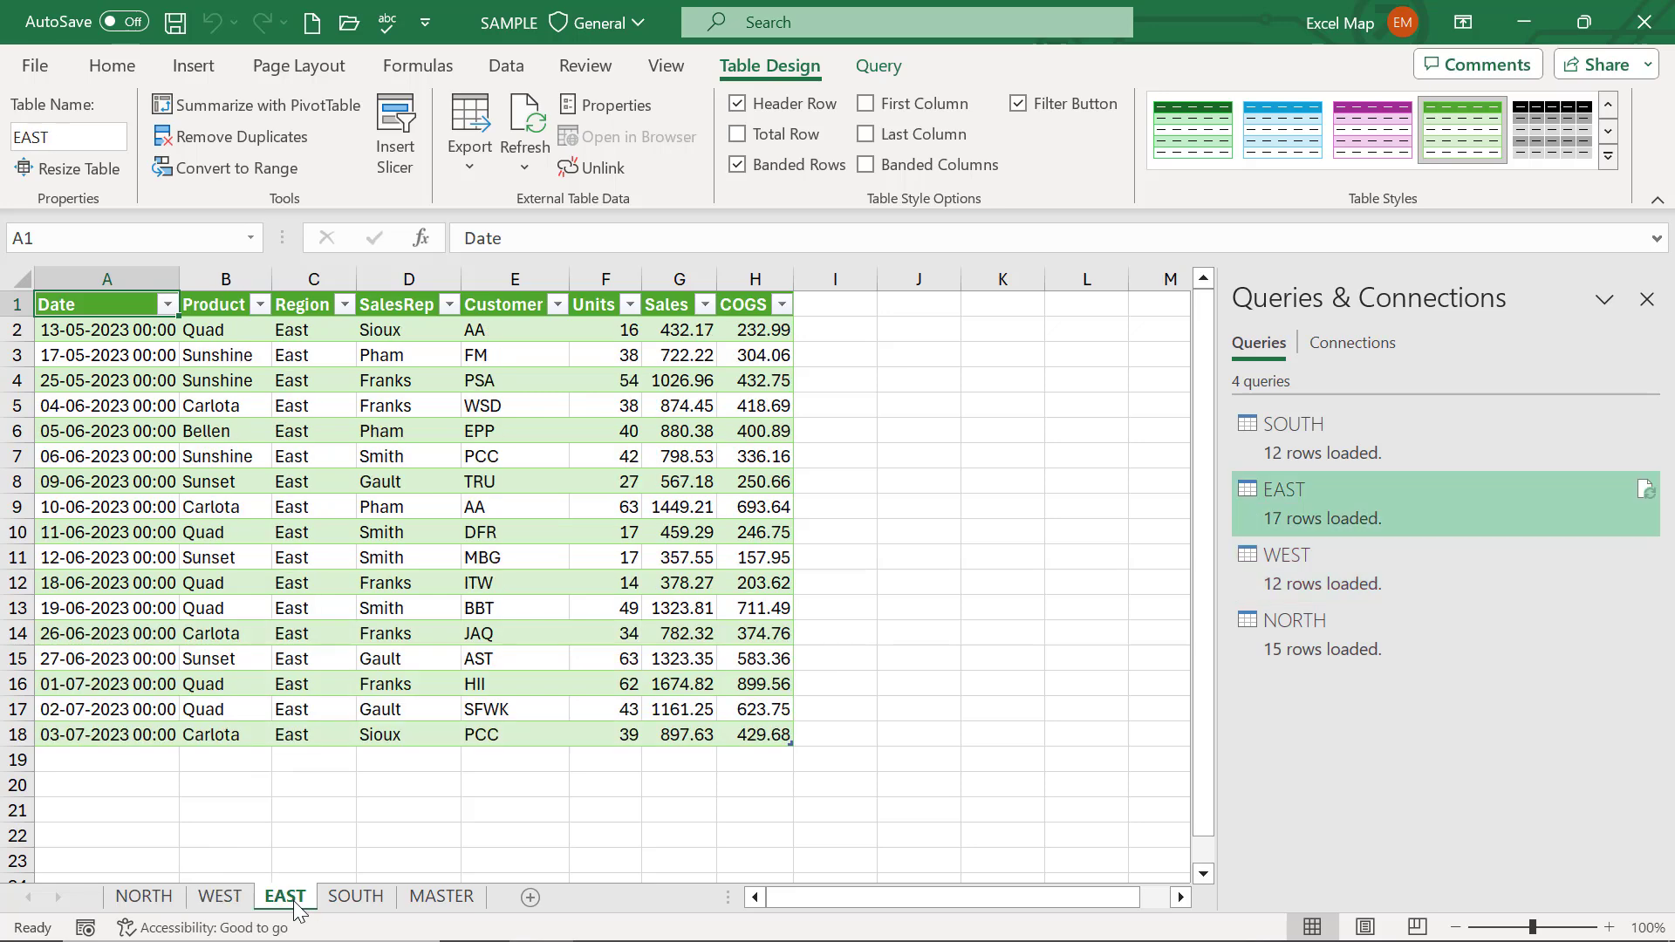
{"action": "left_click", "coordinate": [356, 897]}
{"action": "left_click", "coordinate": [445, 897]}
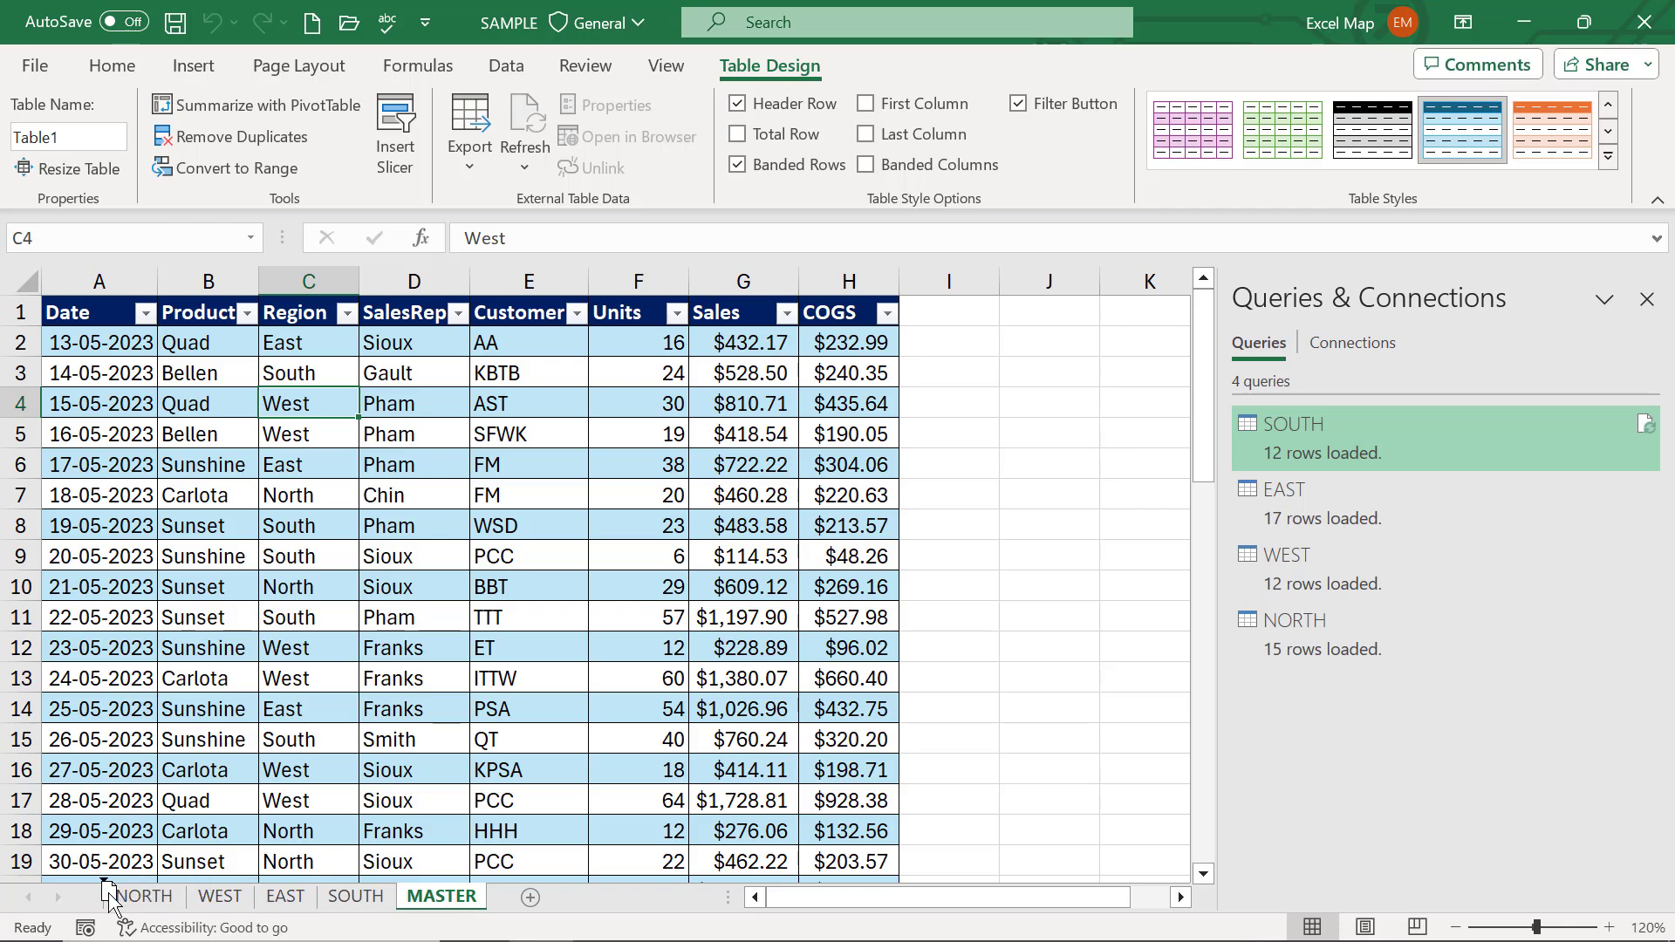
- Move MASTER to the first tab position and recheck the NORTH, WEST, EAST and SOUTH sheets
{"action": "left_click_drag", "start_coordinate": [108, 897], "coordinate": [109, 897]}
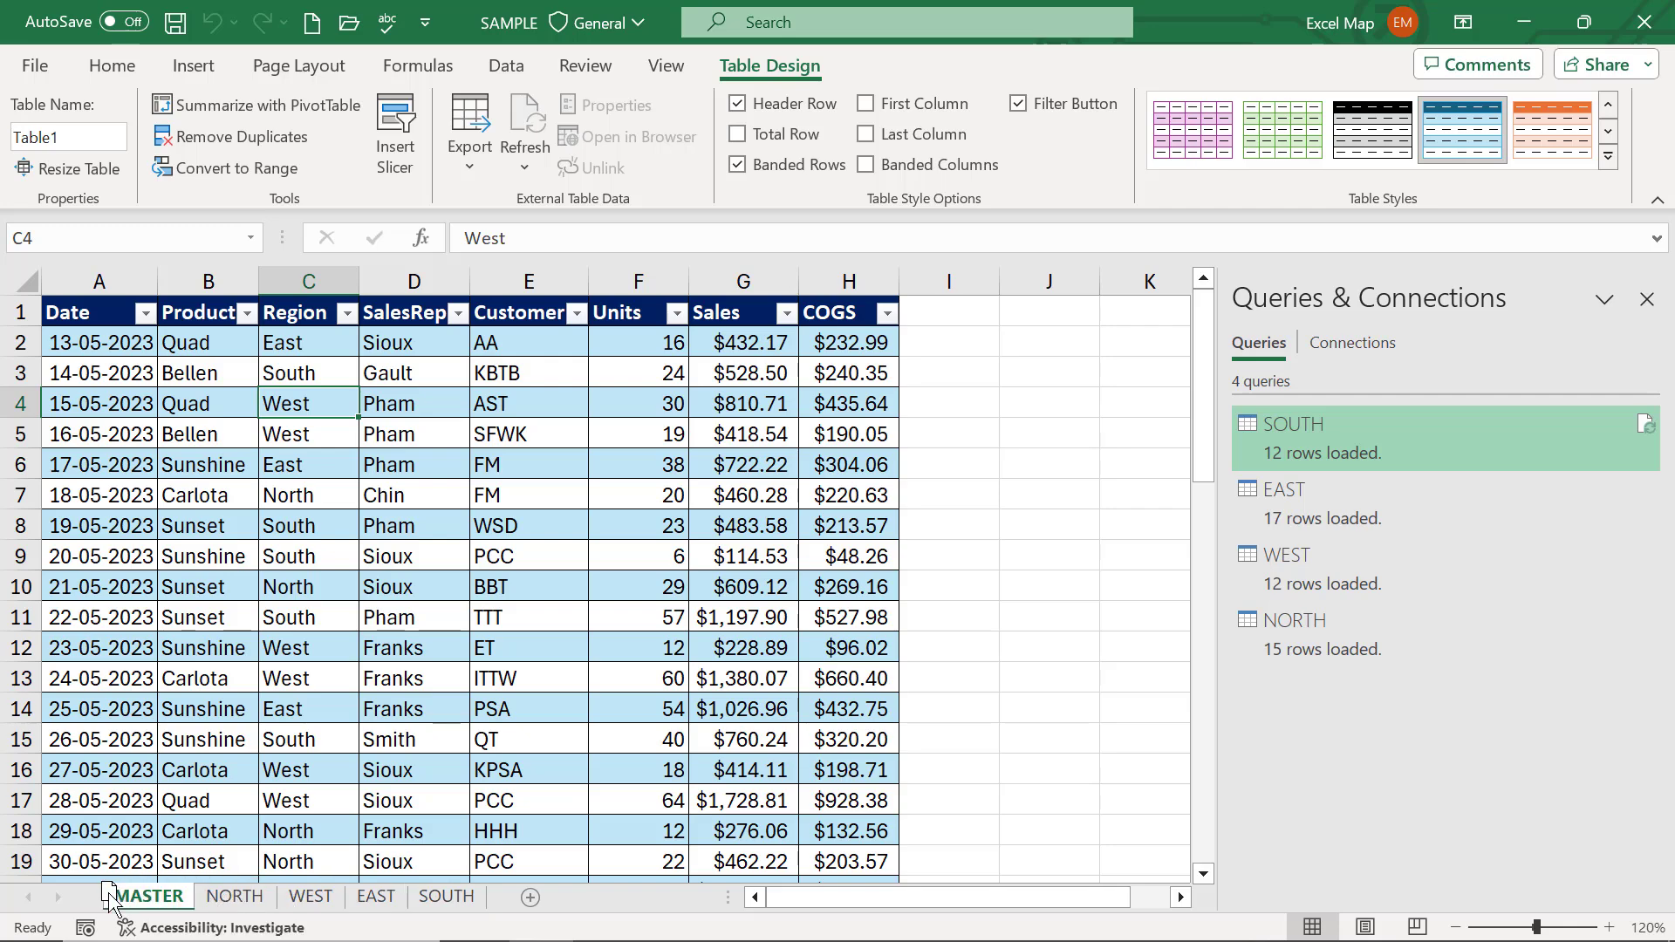
{"action": "left_click", "coordinate": [235, 897]}
{"action": "left_click", "coordinate": [310, 897]}
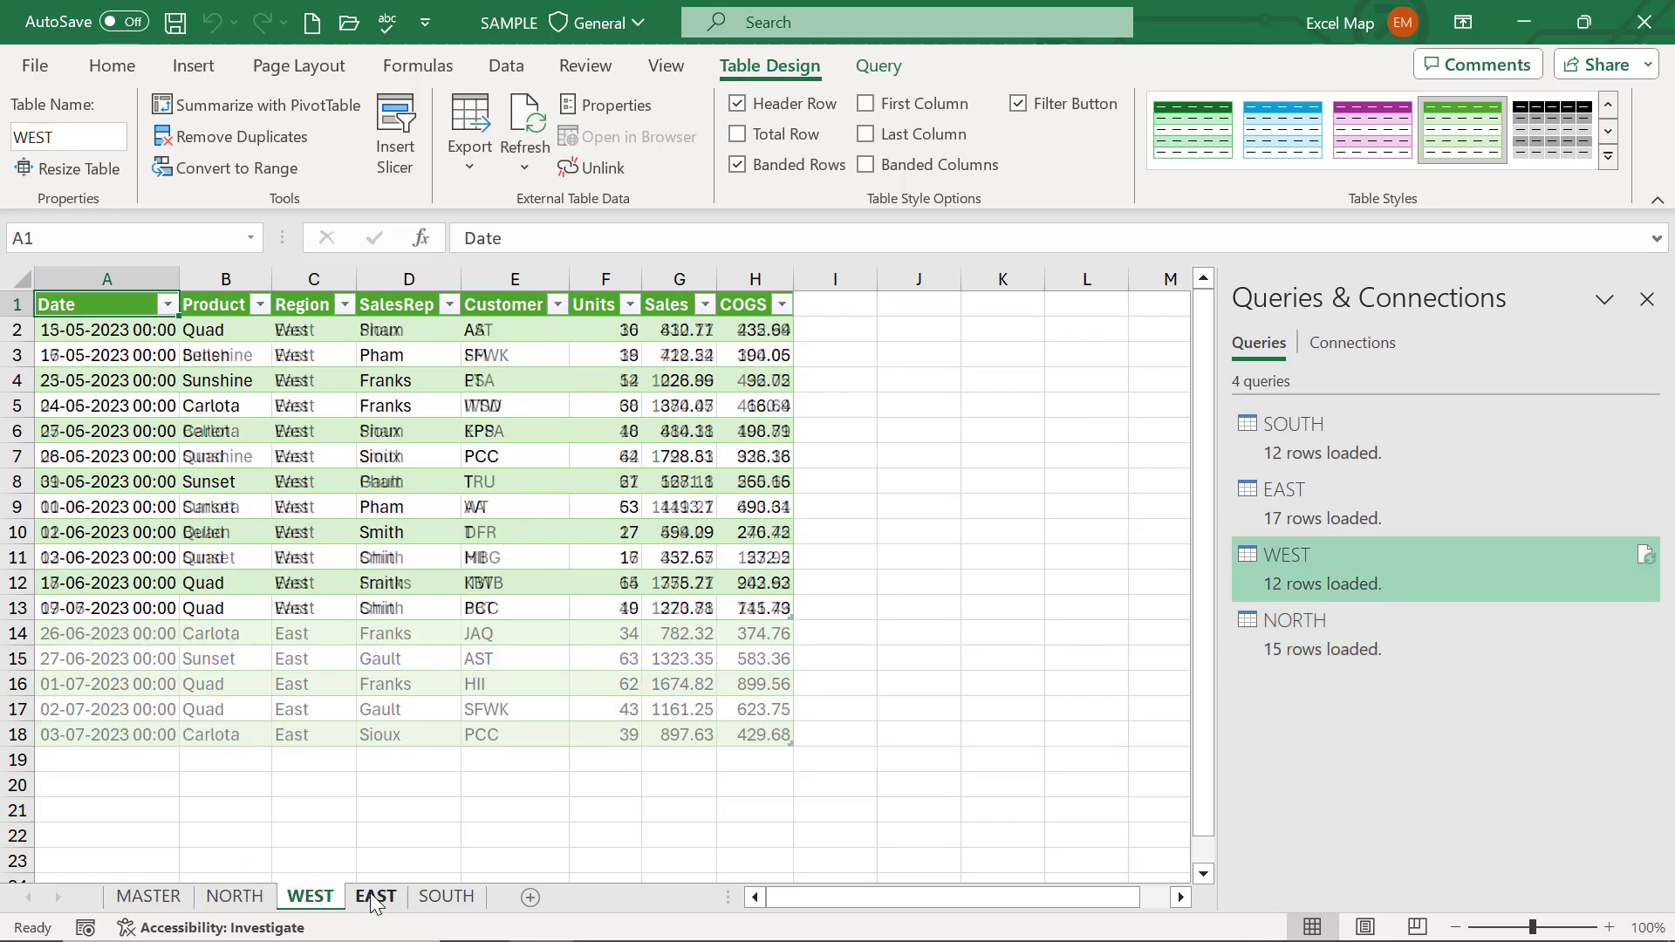
{"action": "left_click", "coordinate": [376, 897]}
{"action": "left_click", "coordinate": [446, 896]}
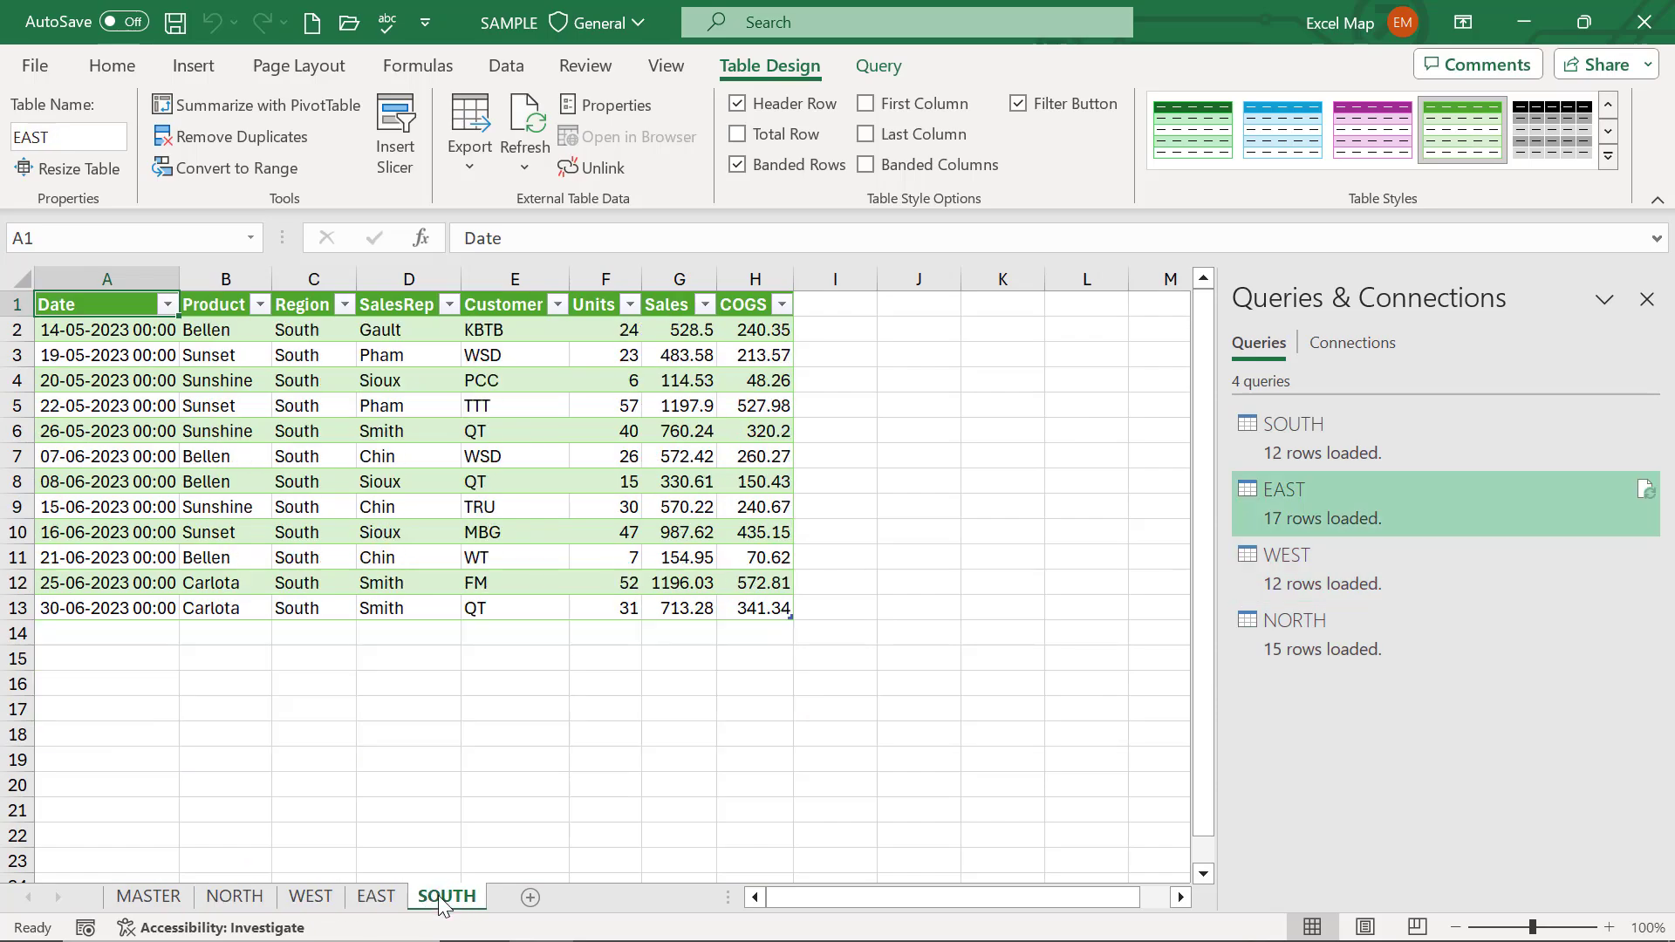
{"action": "left_click", "coordinate": [148, 897]}
{"action": "scroll", "coordinate": [314, 711], "scroll_direction": "down", "scroll_amount": 2}
{"action": "scroll", "coordinate": [314, 711], "scroll_direction": "down", "scroll_amount": 5}
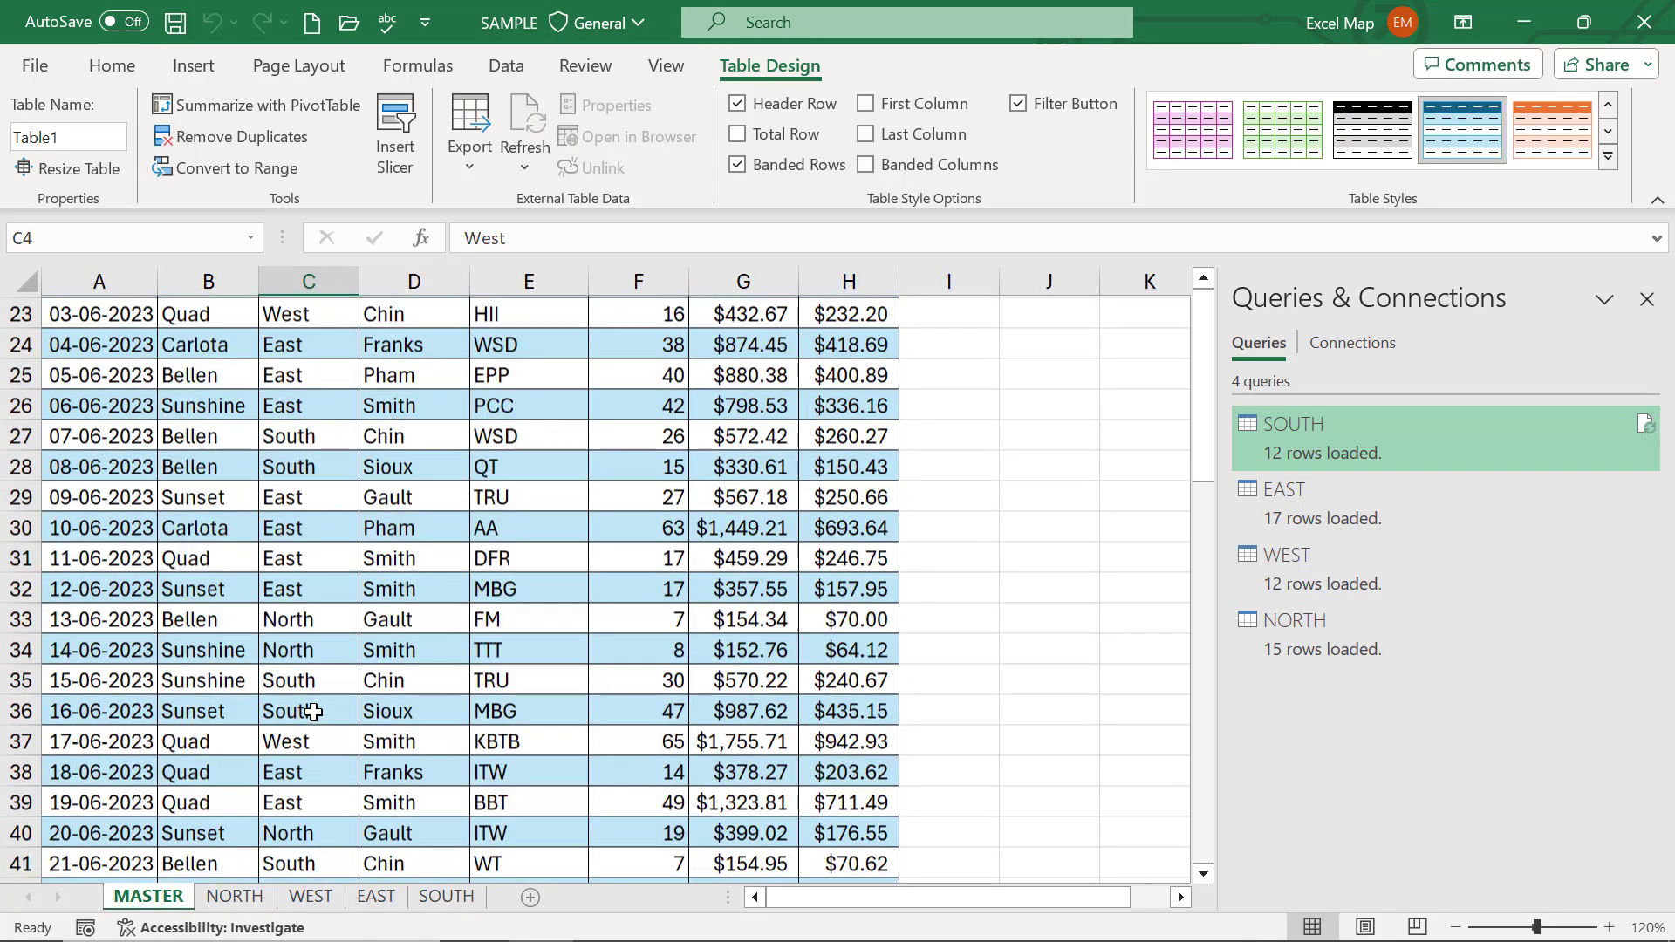
{"action": "scroll", "coordinate": [314, 711], "scroll_direction": "down", "scroll_amount": 5}
{"action": "scroll", "coordinate": [314, 710], "scroll_direction": "down", "scroll_amount": 4}
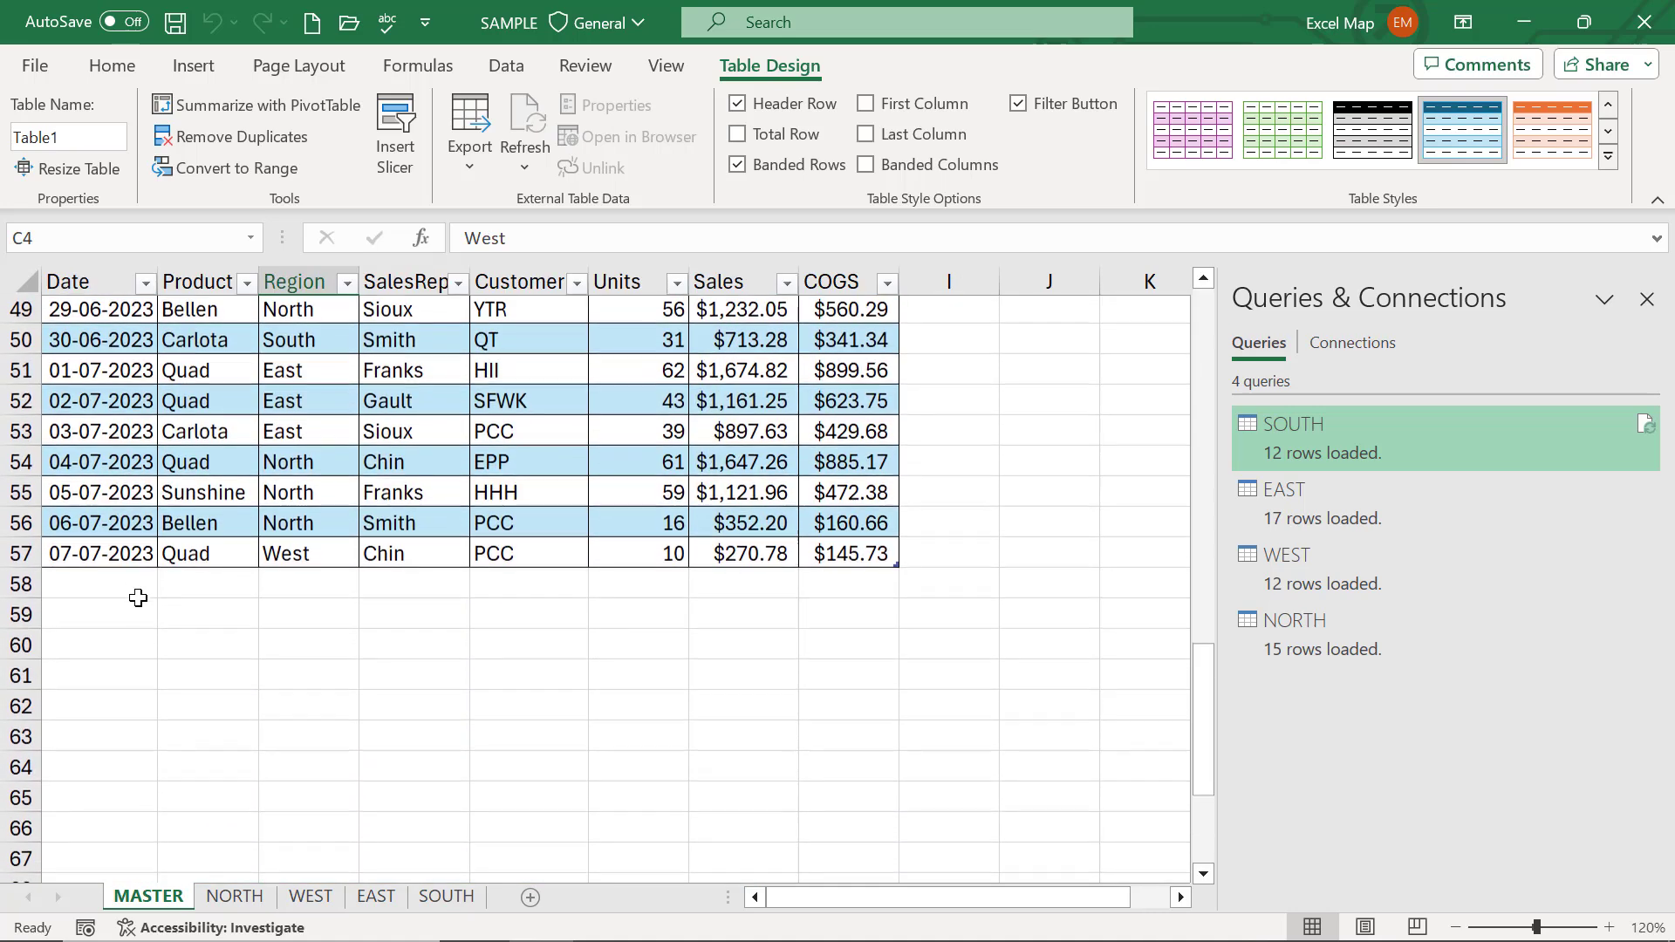
{"action": "left_click", "coordinate": [125, 588]}
- Add row 58 dated 13-01-2024: ABC, South, rep ASDF, customer SDFA, 99 units, sales and COGS
{"action": "key", "text": "ctrl+semicolon"}
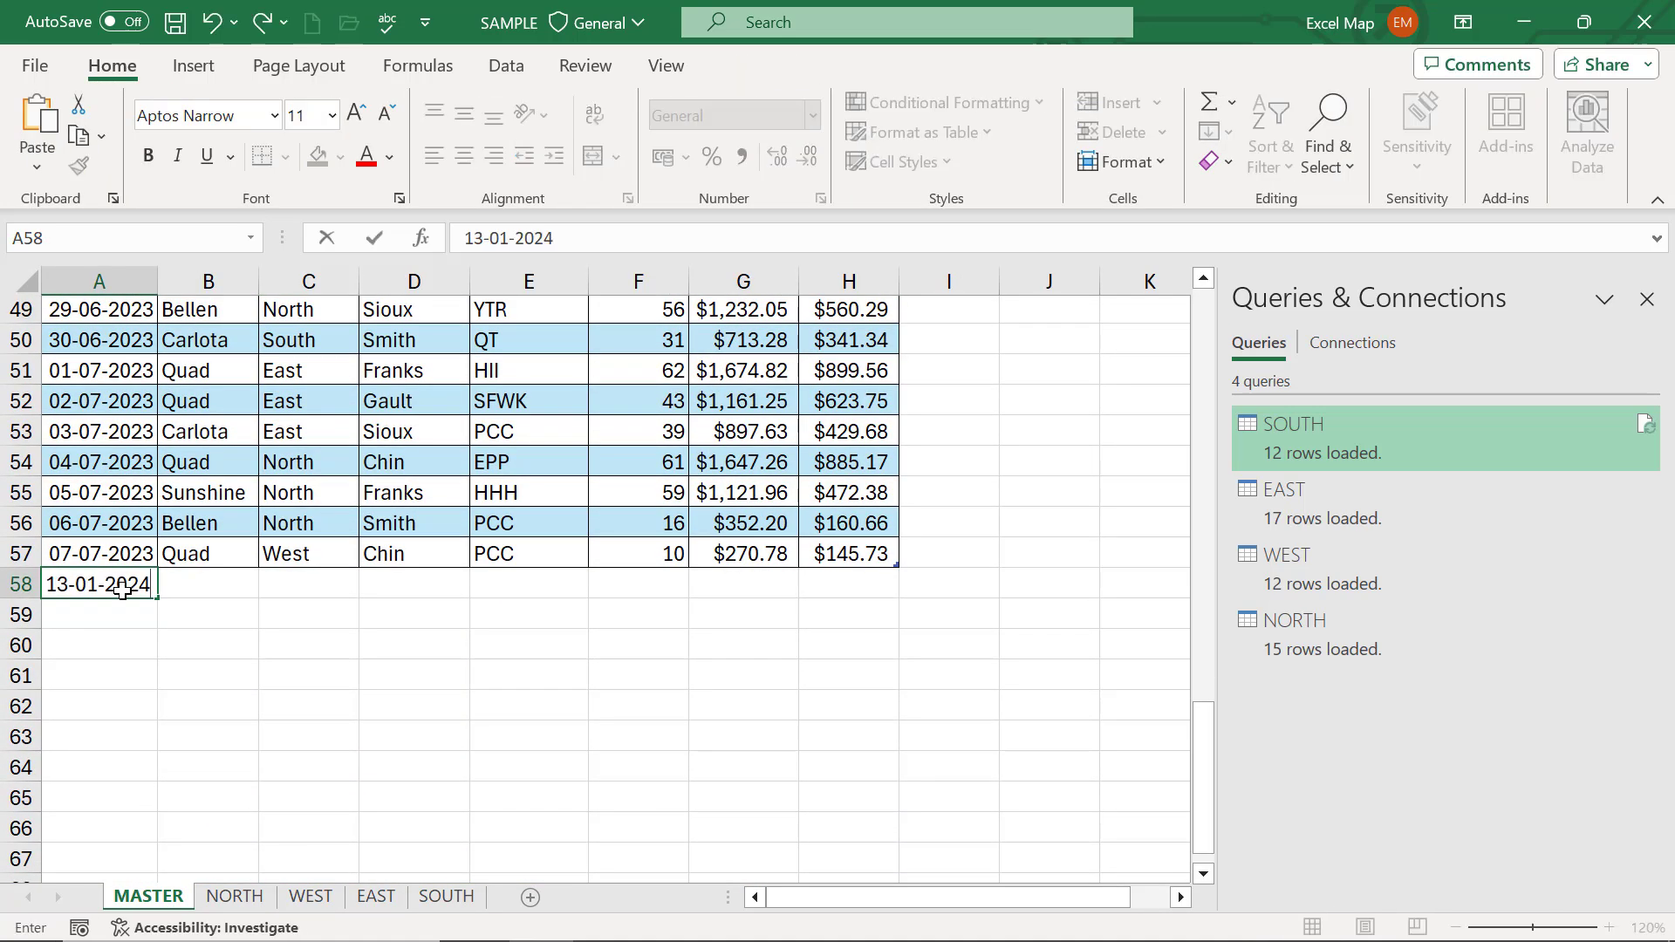
{"action": "key", "text": "Tab"}
{"action": "type", "text": "A"}
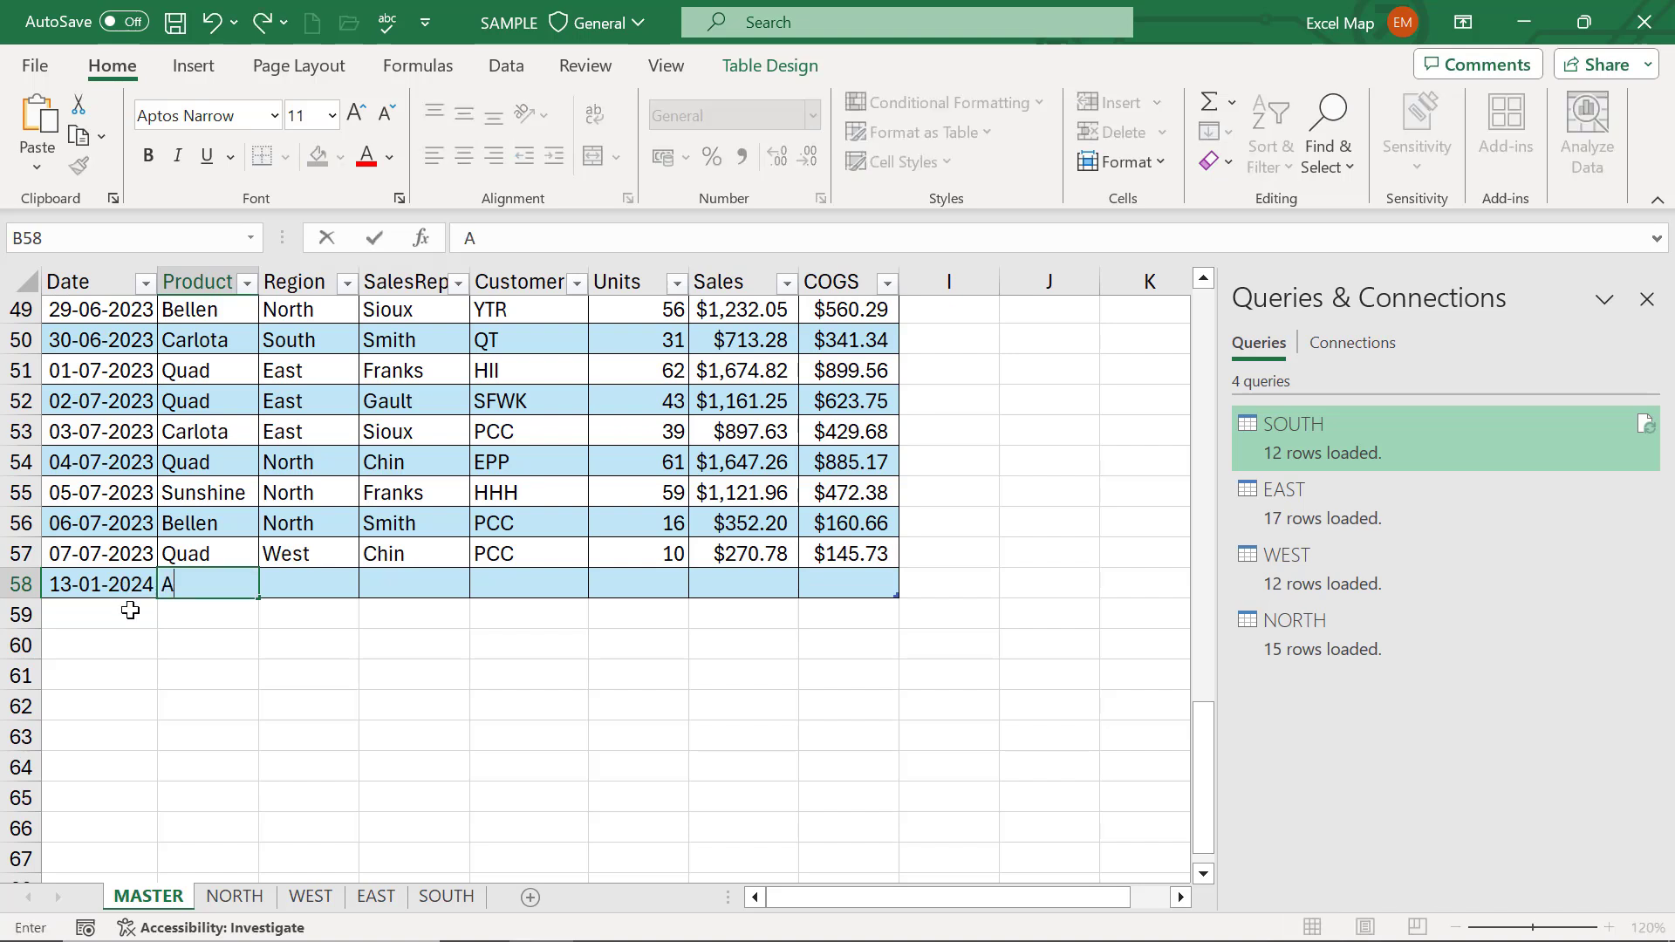
{"action": "type", "text": "BC"}
{"action": "key", "text": "Tab"}
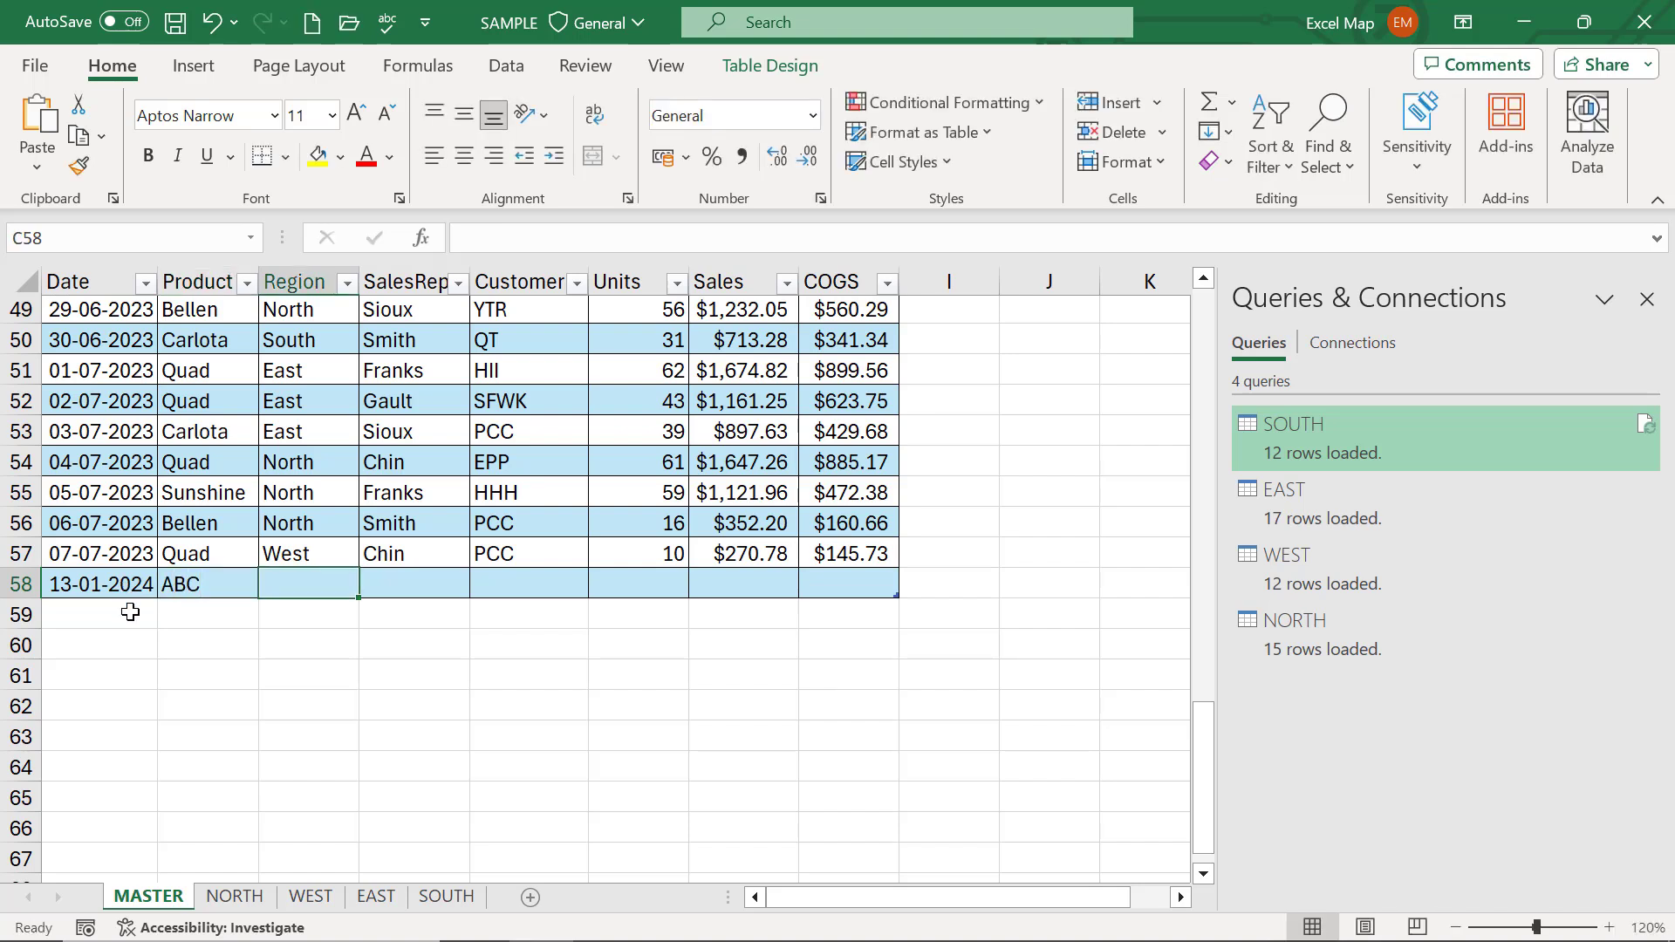
{"action": "type", "text": "SOT"}
{"action": "key", "text": "BackSpace"}
{"action": "key", "text": "BackSpace"}
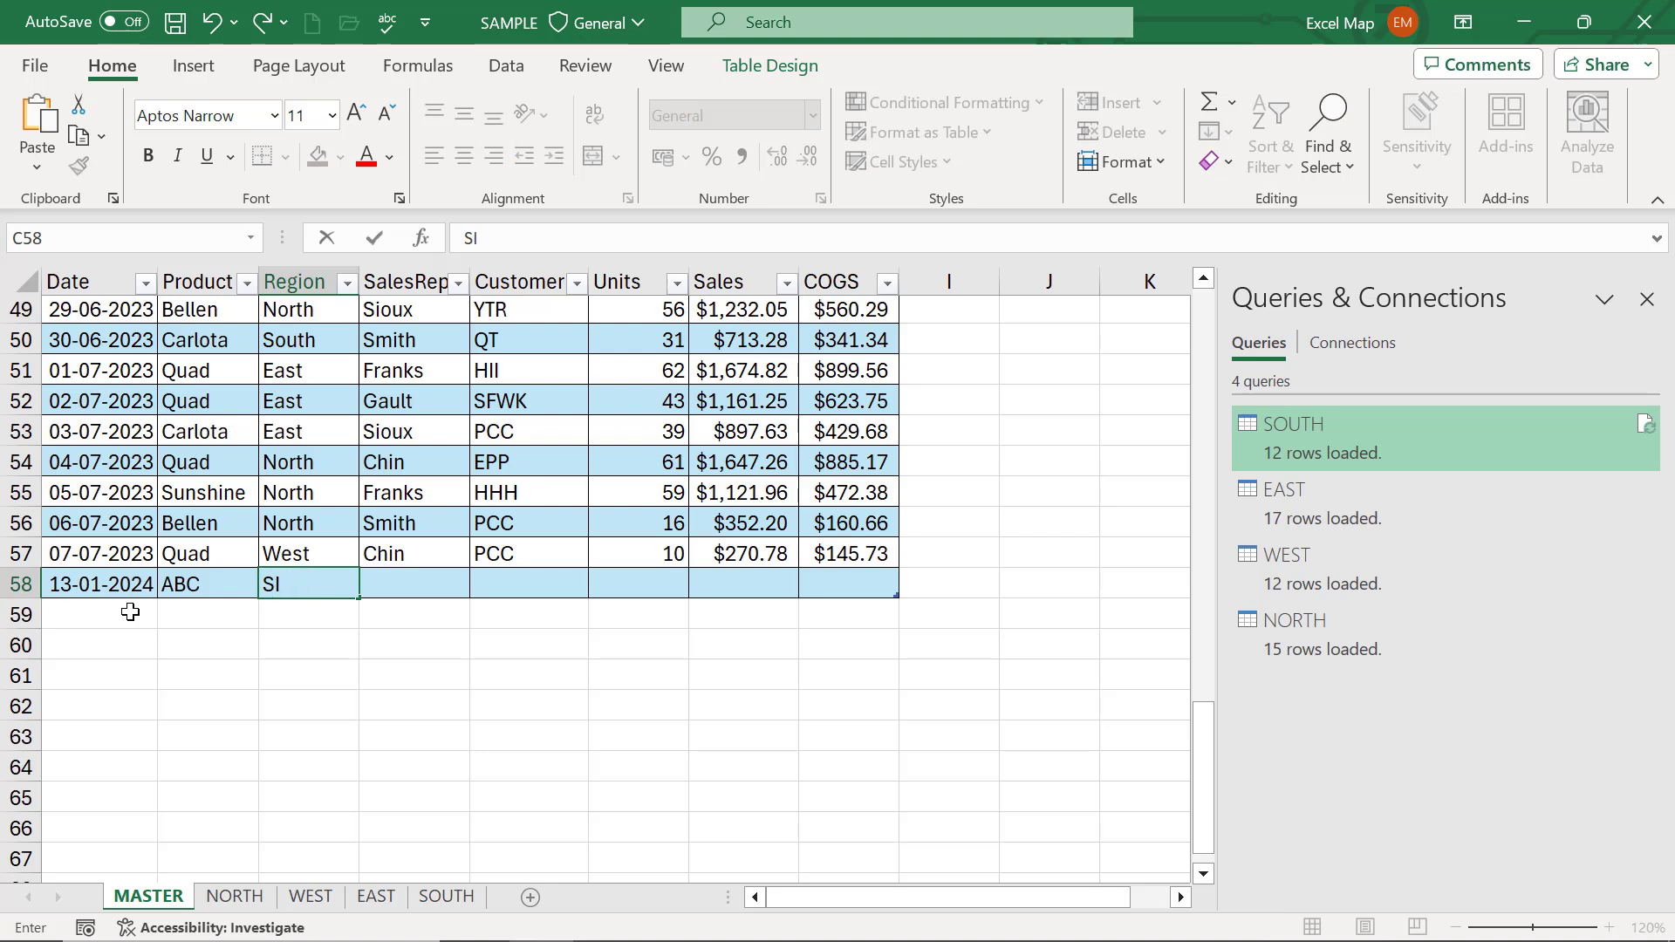
{"action": "type", "text": "O"}
{"action": "key", "text": "Tab"}
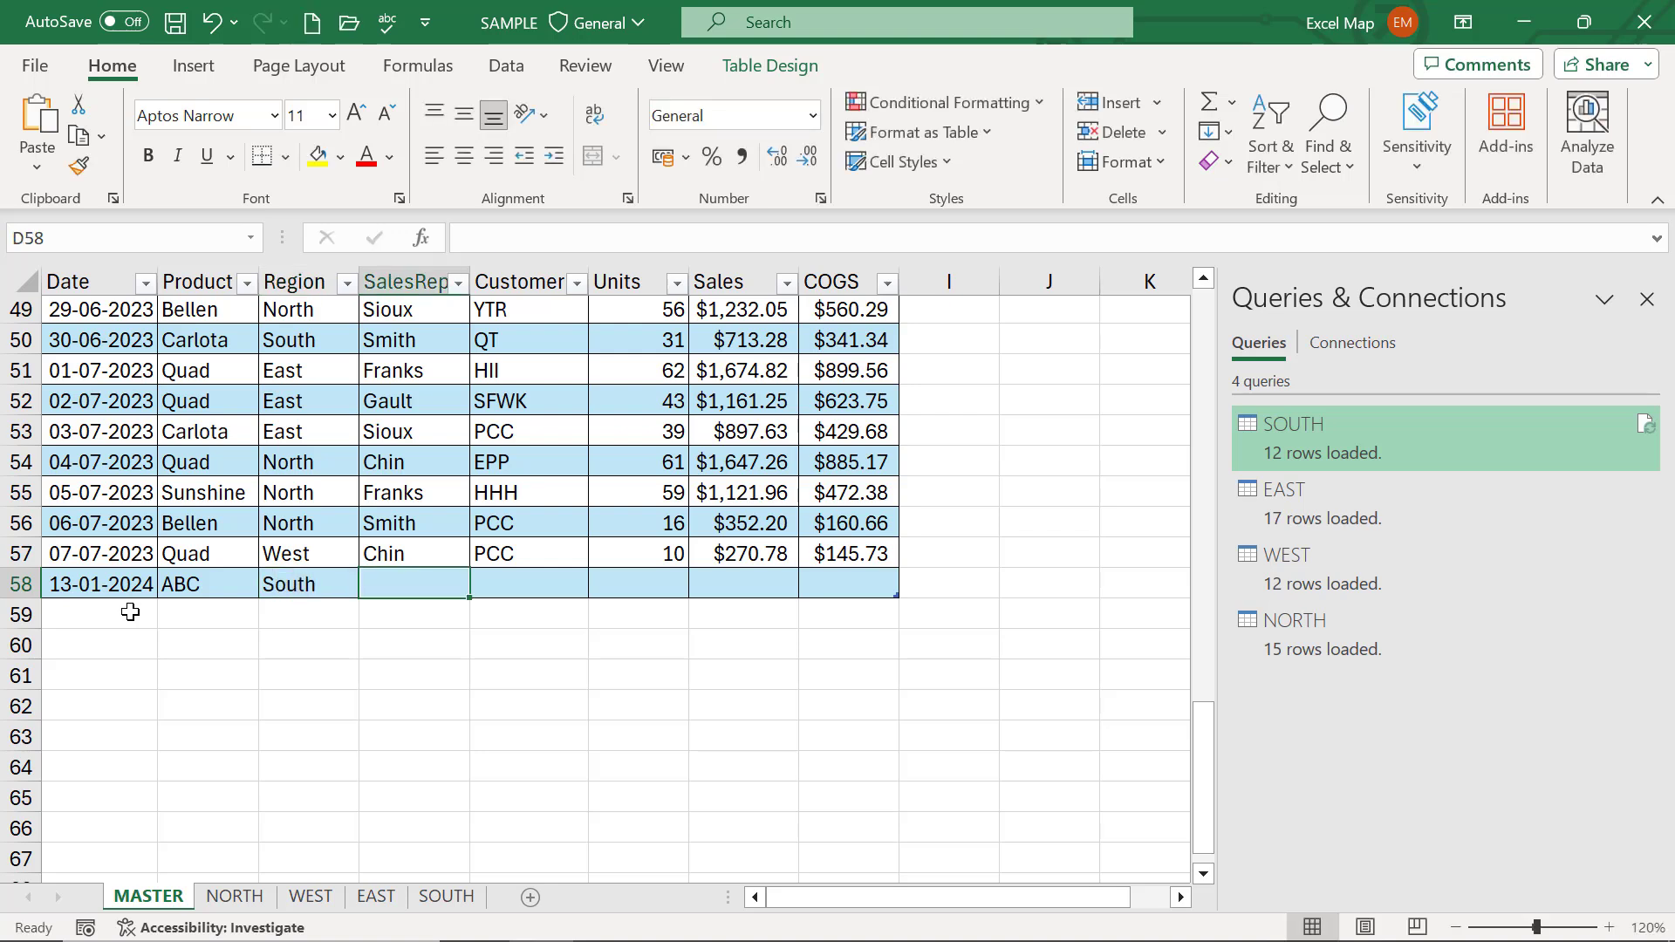
{"action": "type", "text": "ASDF"}
{"action": "key", "text": "Tab"}
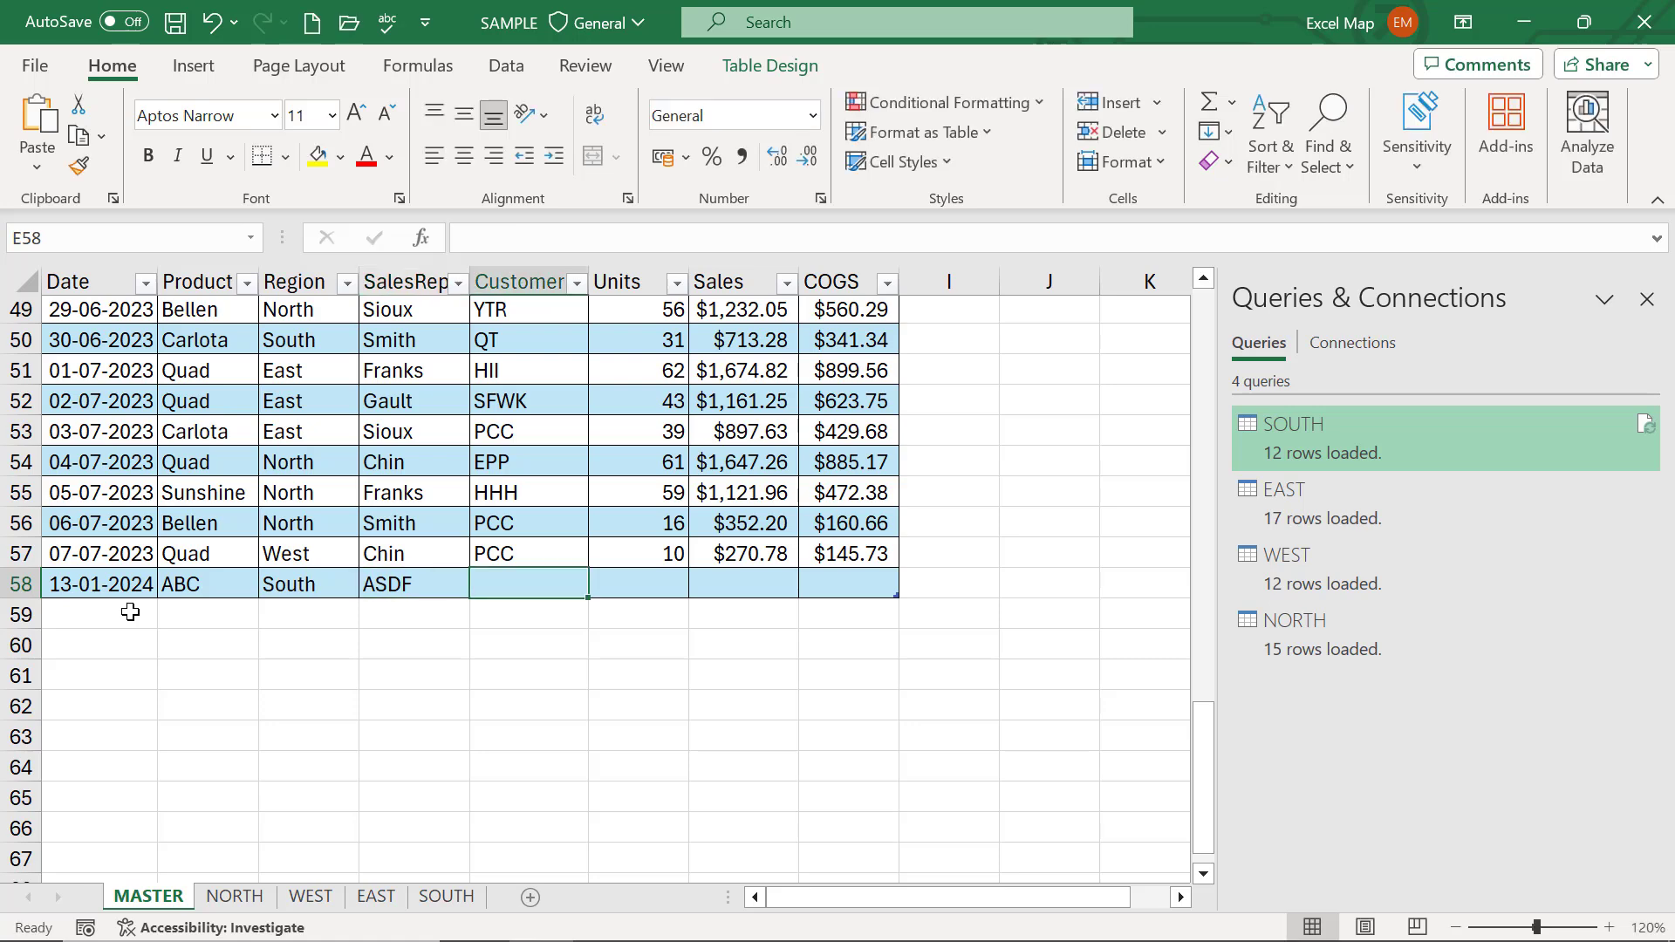
{"action": "type", "text": "SDFA"}
{"action": "key", "text": "Tab"}
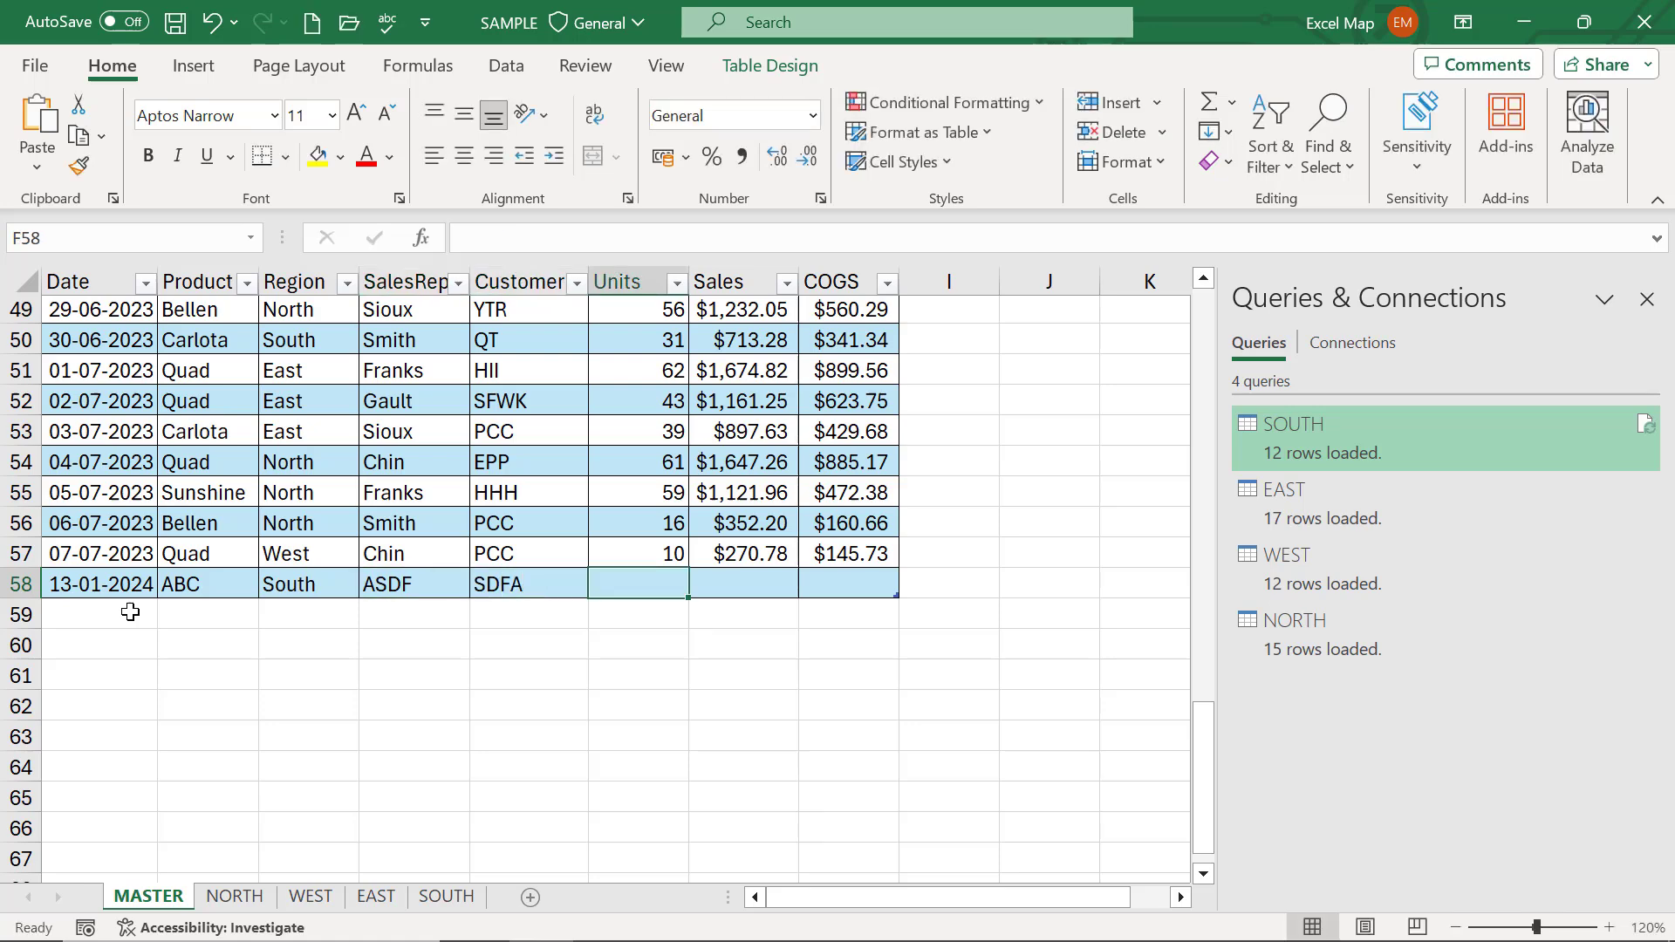
{"action": "type", "text": "99"}
{"action": "key", "text": "Tab"}
{"action": "type", "text": "2,34"}
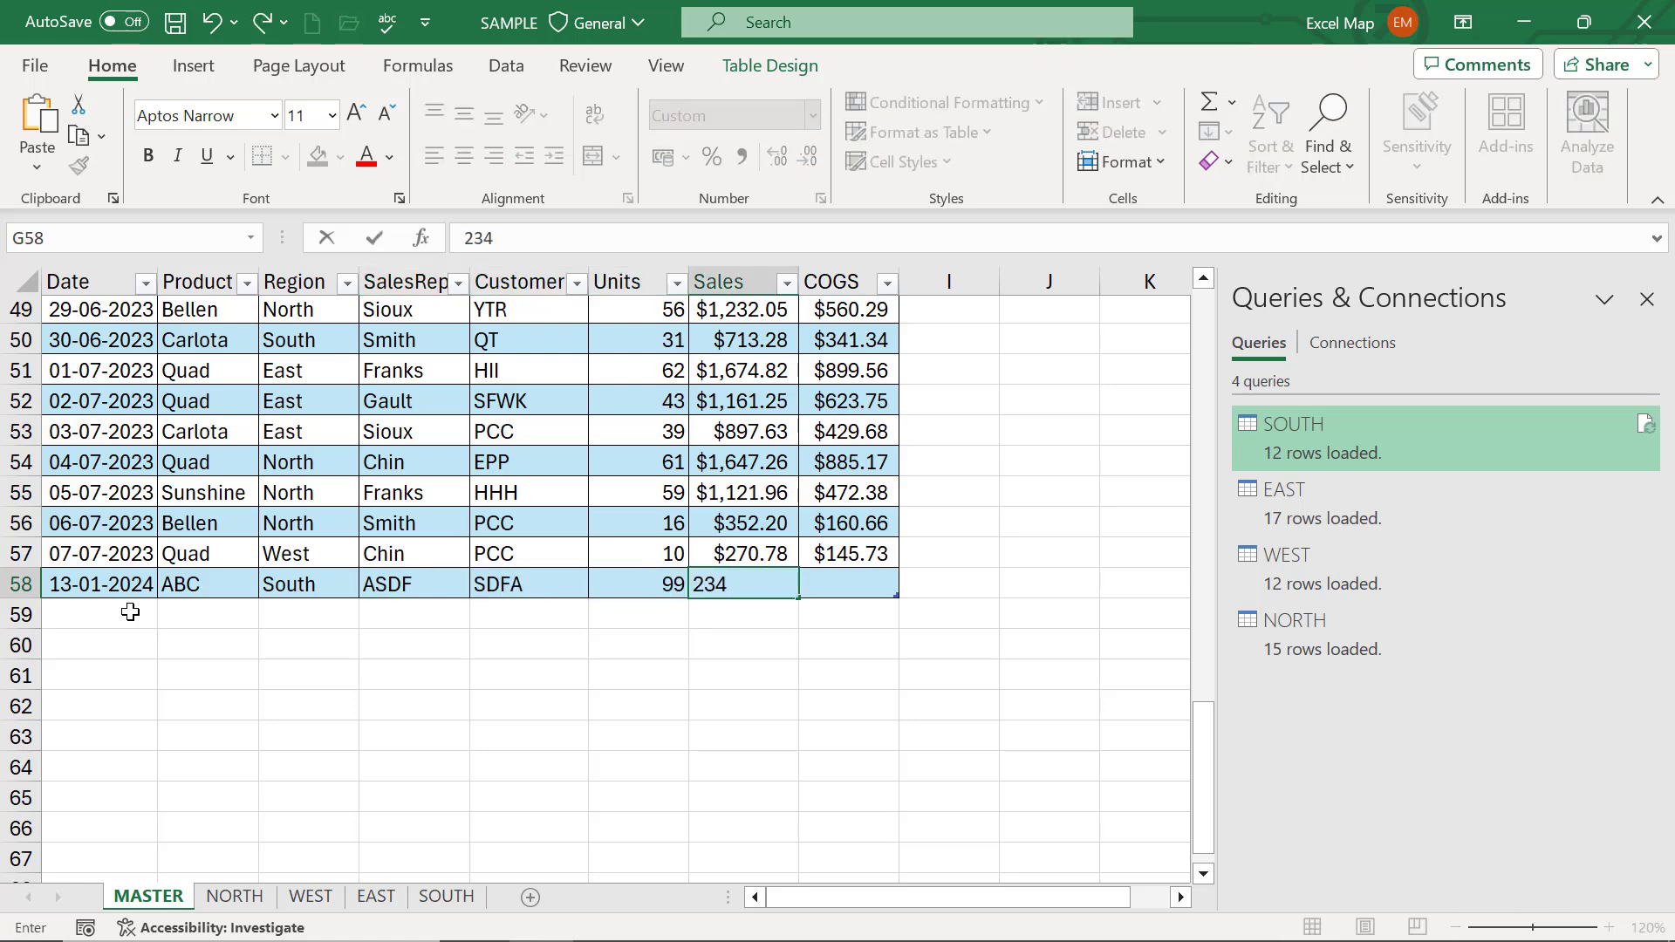
{"action": "type", "text": "8"}
{"action": "key", "text": "Tab"}
{"action": "type", "text": "8"}
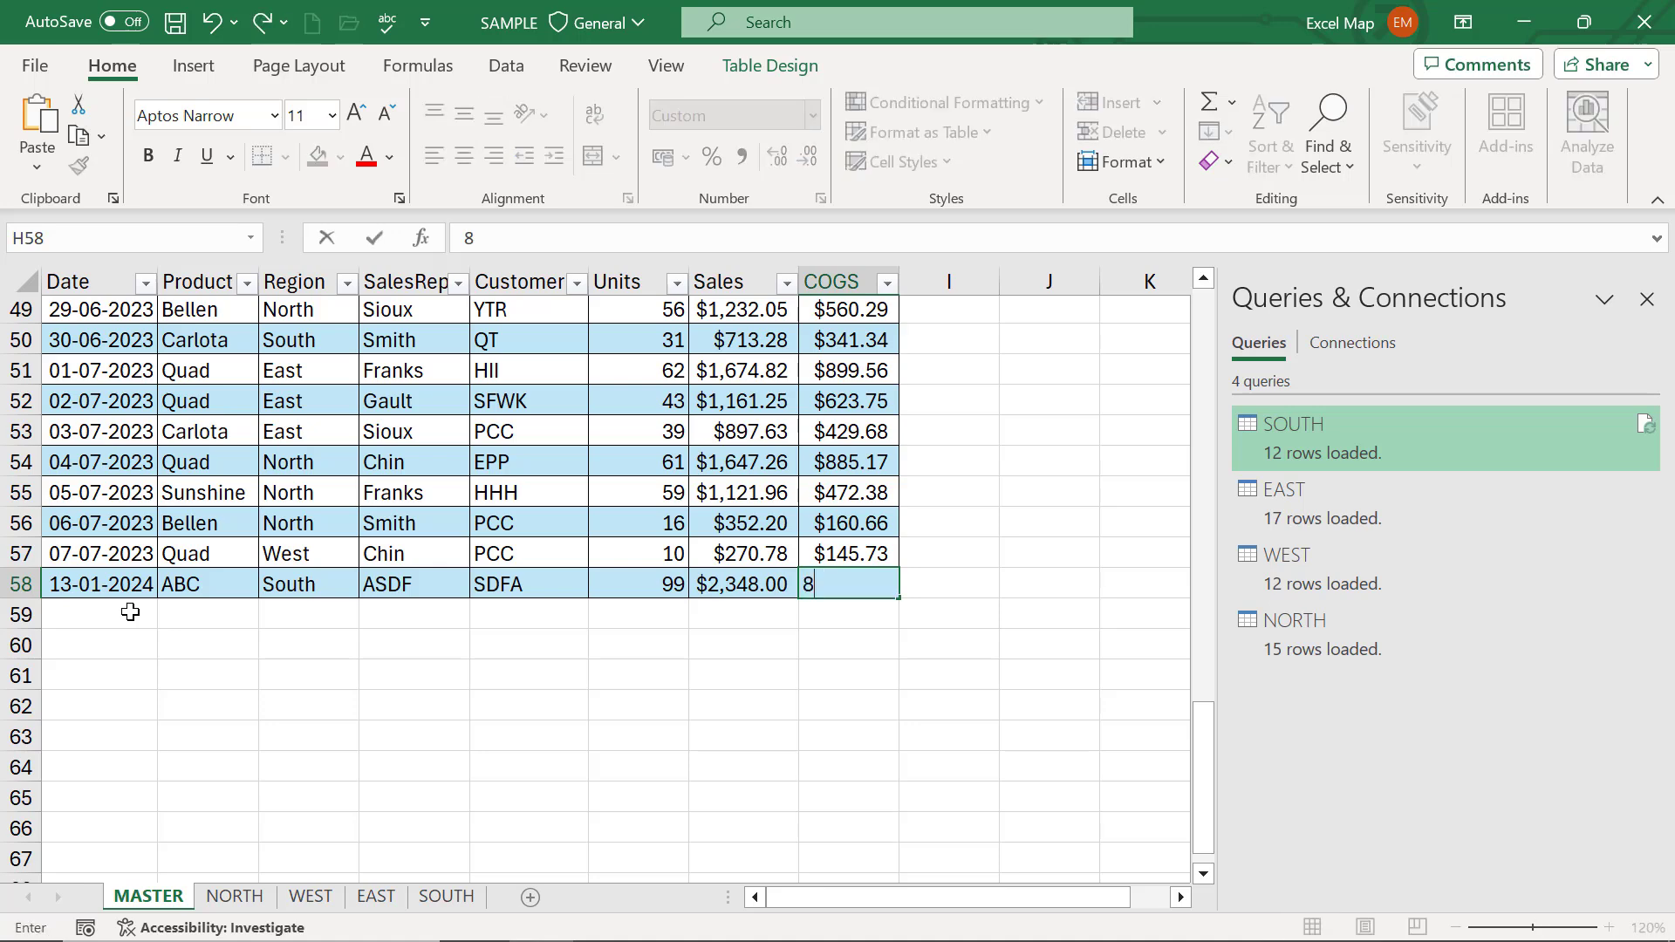
{"action": "type", "text": "99"}
{"action": "key", "text": "Return"}
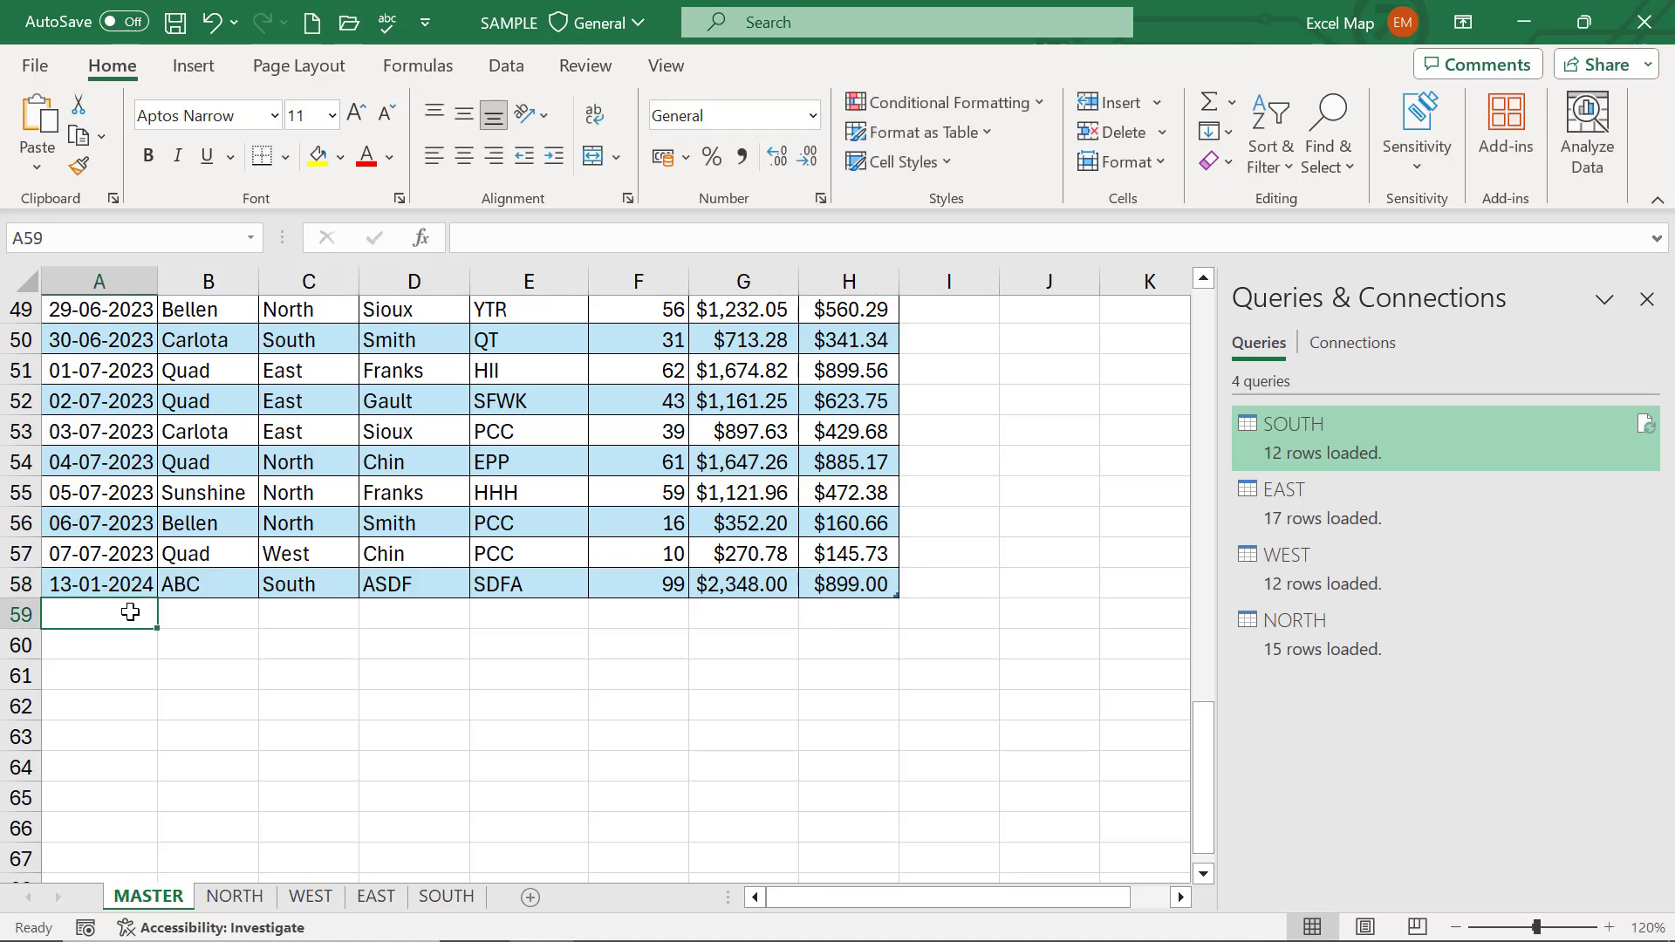
- Add row 59 dated 13-01-2024: GAS, rep SDF, customer SFWK, 88 units, sales and COGS
{"action": "key", "text": "ctrl+apostrophe"}
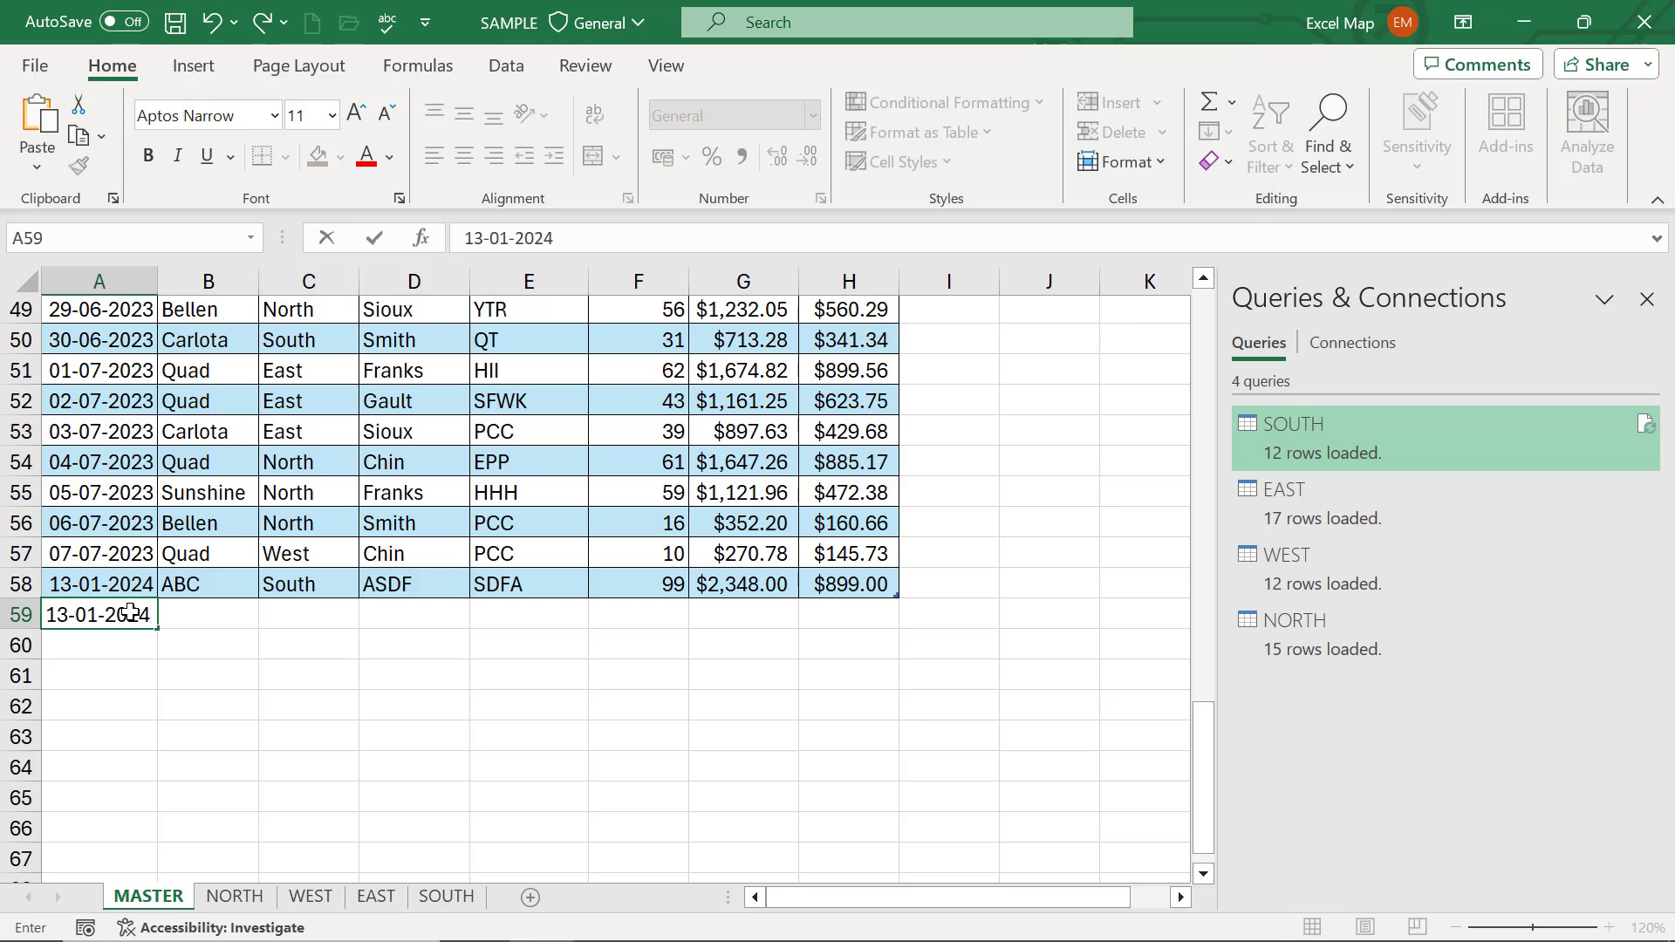
{"action": "key", "text": "Tab"}
{"action": "type", "text": "GAS"}
{"action": "key", "text": "Tab"}
{"action": "type", "text": "S"}
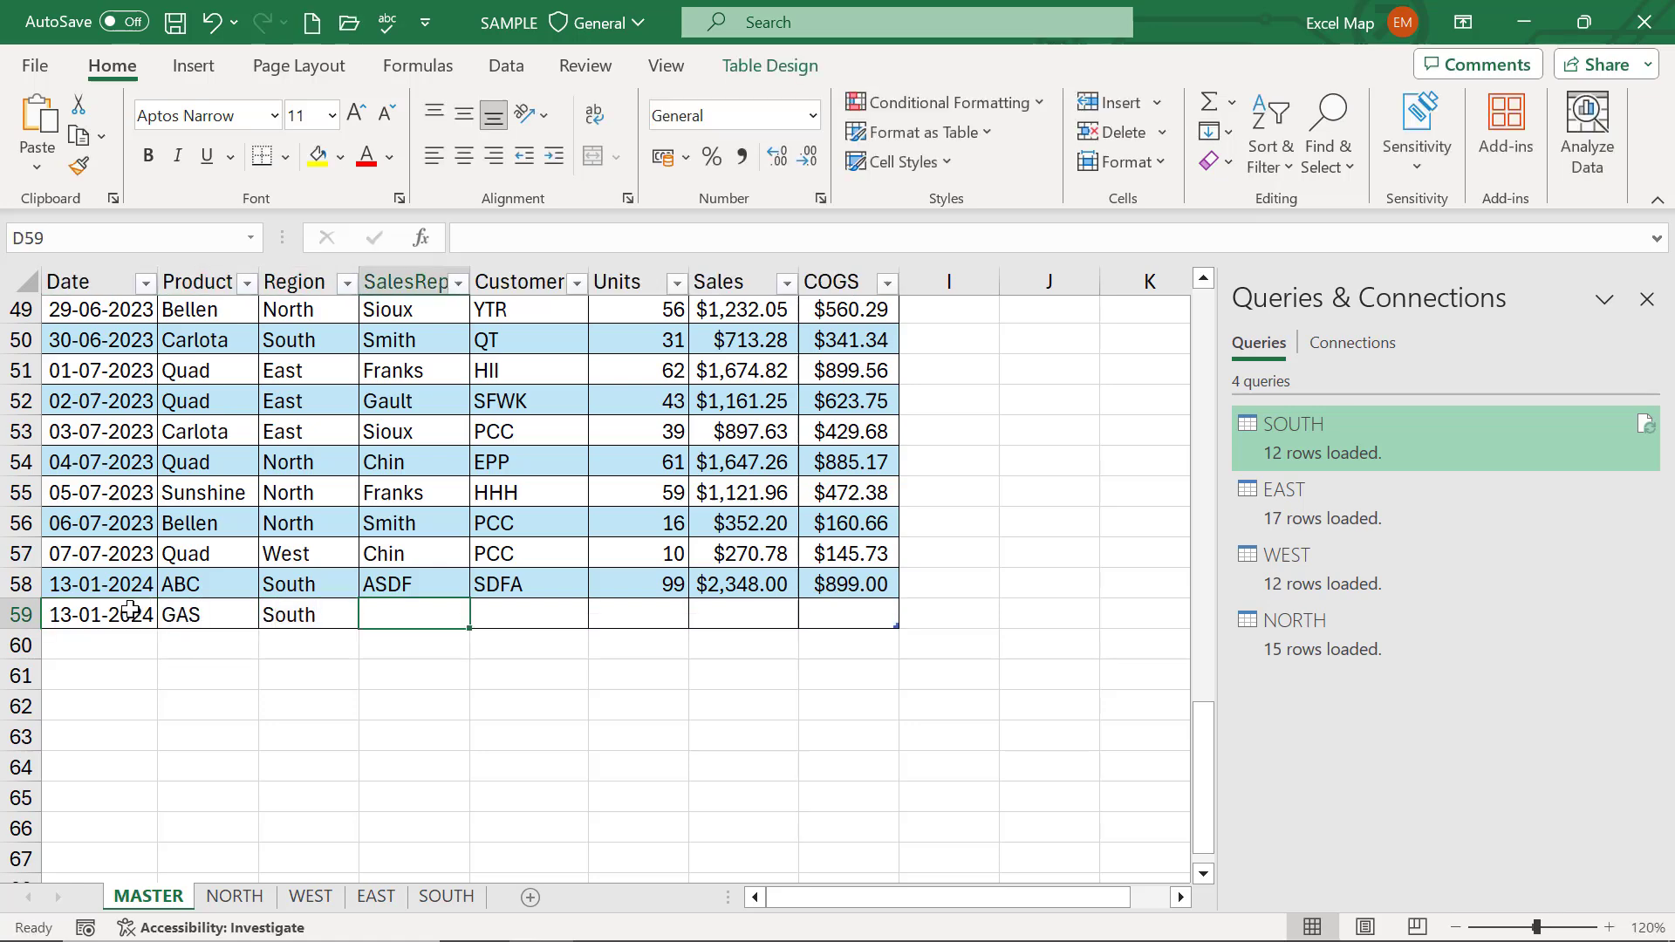
{"action": "type", "text": "SDF"}
{"action": "key", "text": "Tab"}
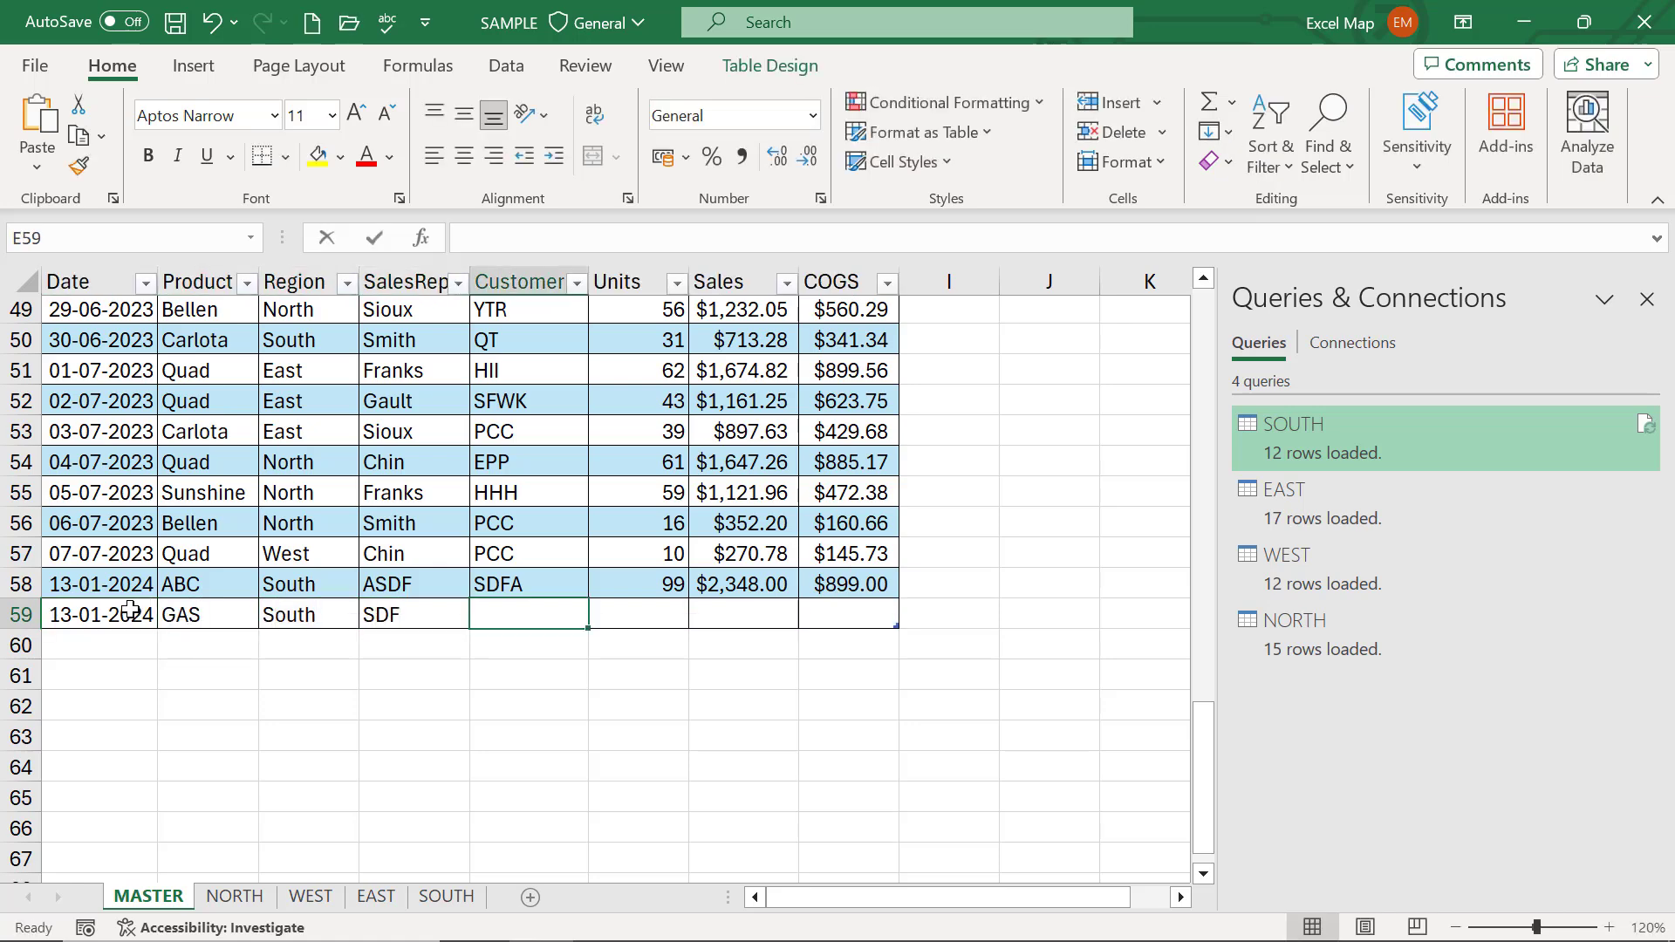
{"action": "type", "text": "SFWK"}
{"action": "key", "text": "Tab"}
{"action": "type", "text": "88"}
{"action": "key", "text": "Tab"}
{"action": "type", "text": "778"}
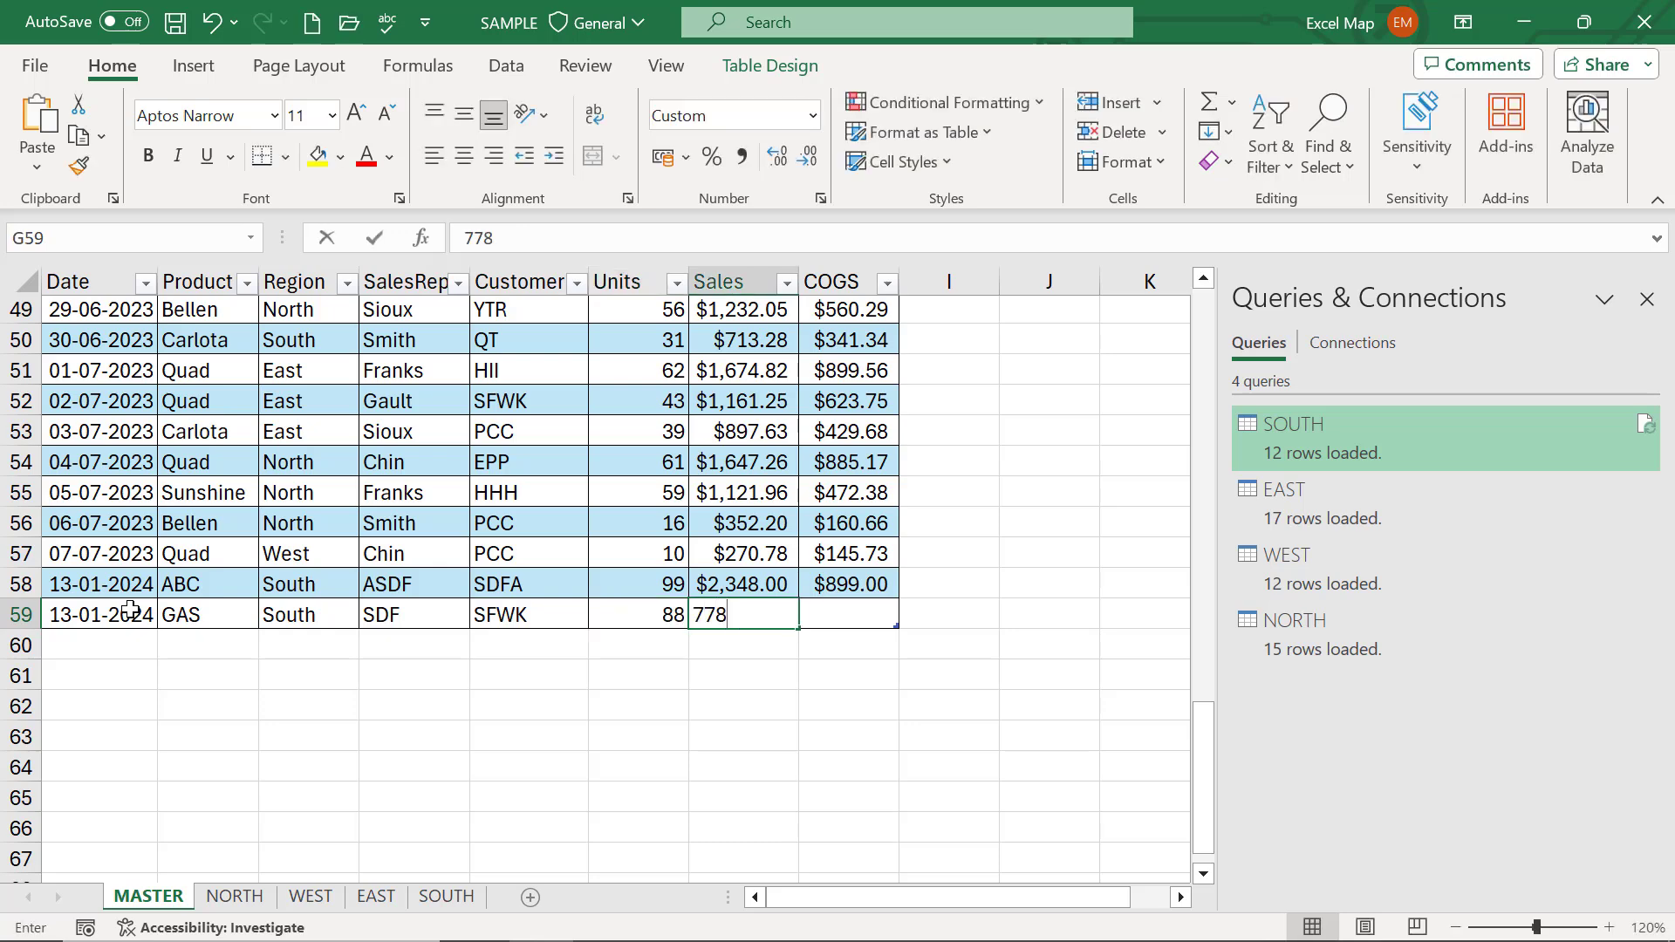
{"action": "key", "text": "Tab"}
{"action": "type", "text": "898"}
{"action": "key", "text": "Return"}
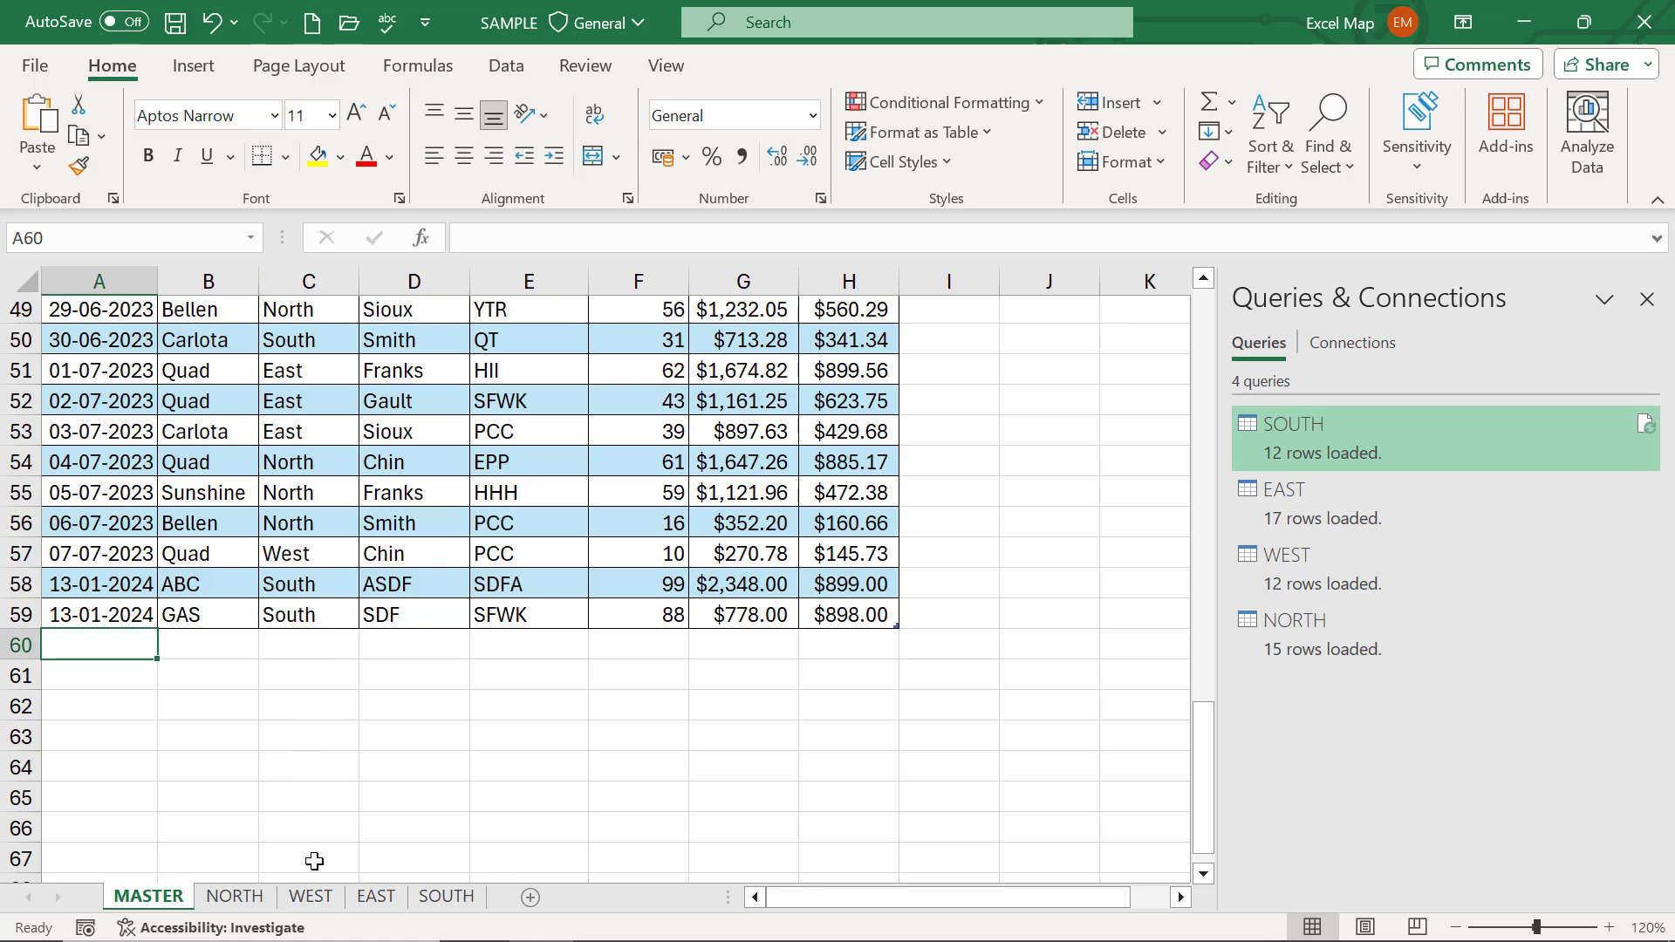
- On the SOUTH sheet, Refresh All and check the new GAS row at the table bottom
{"action": "left_click", "coordinate": [445, 897]}
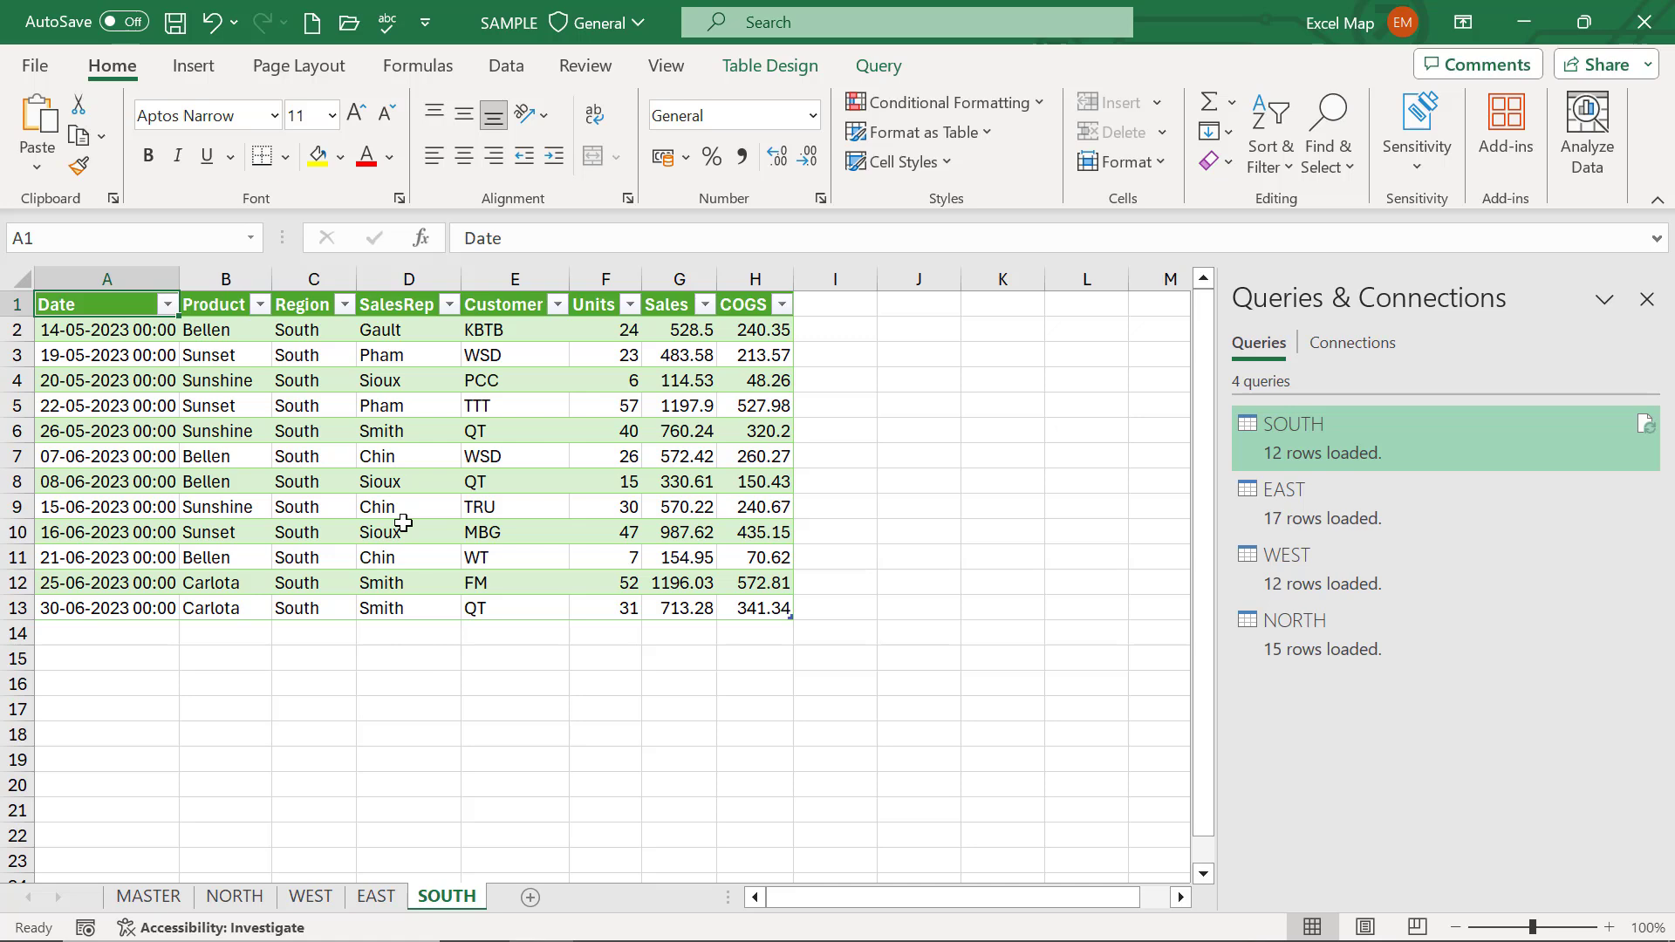
{"action": "left_click", "coordinate": [408, 480]}
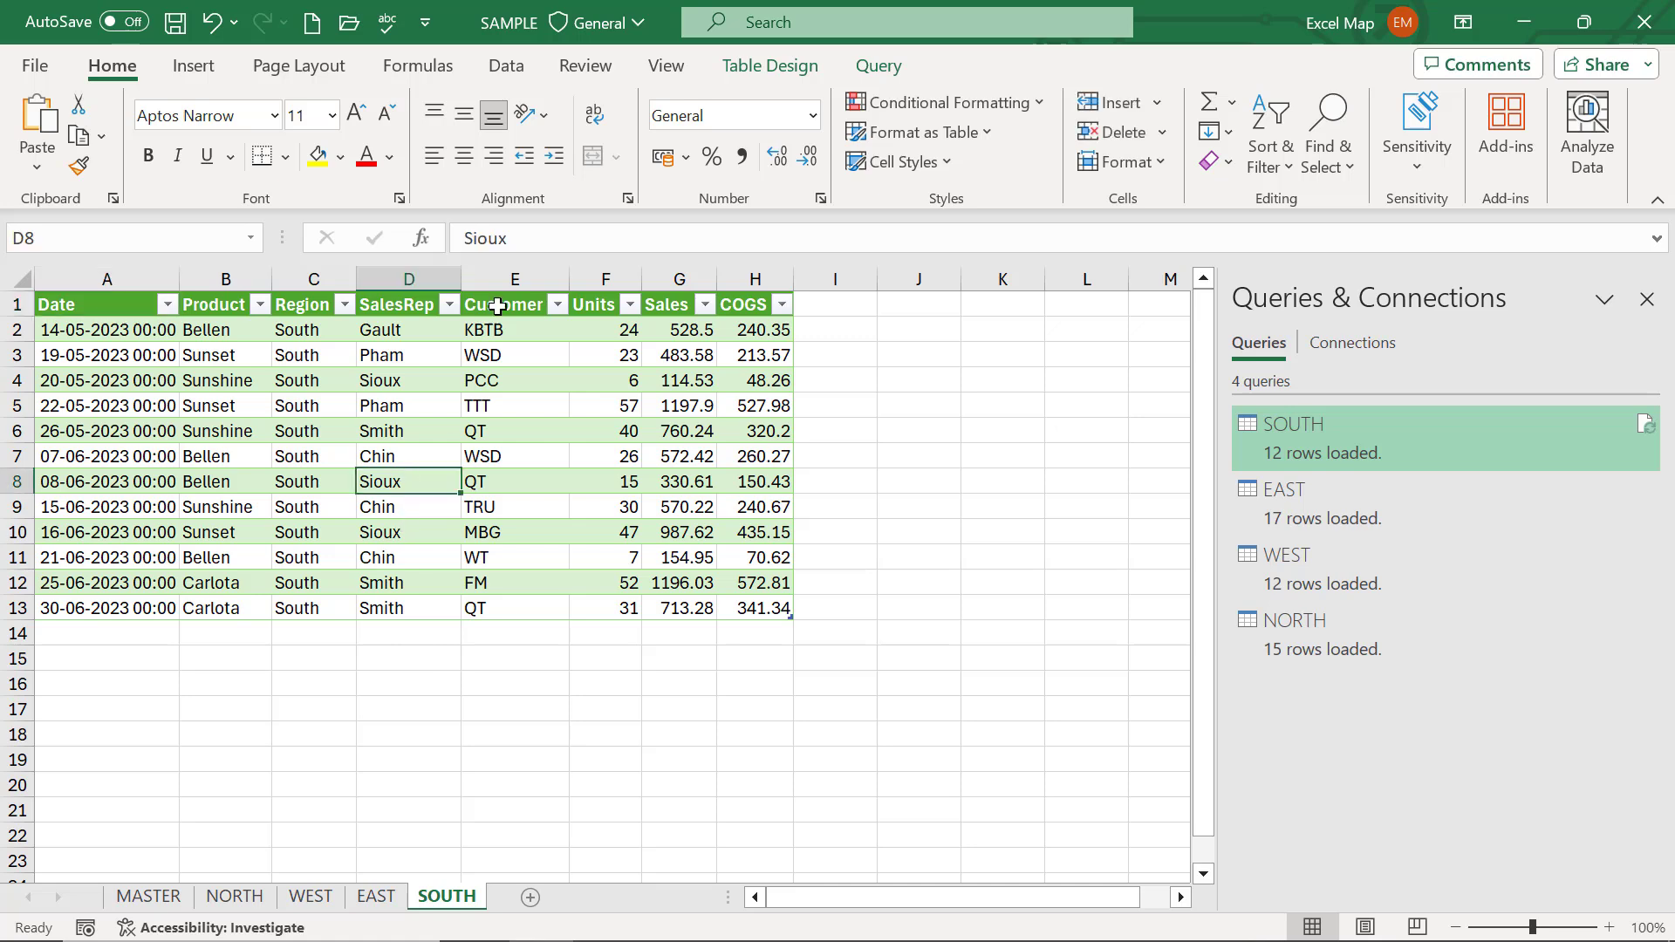
{"action": "left_click", "coordinate": [502, 73]}
{"action": "left_click", "coordinate": [456, 118]}
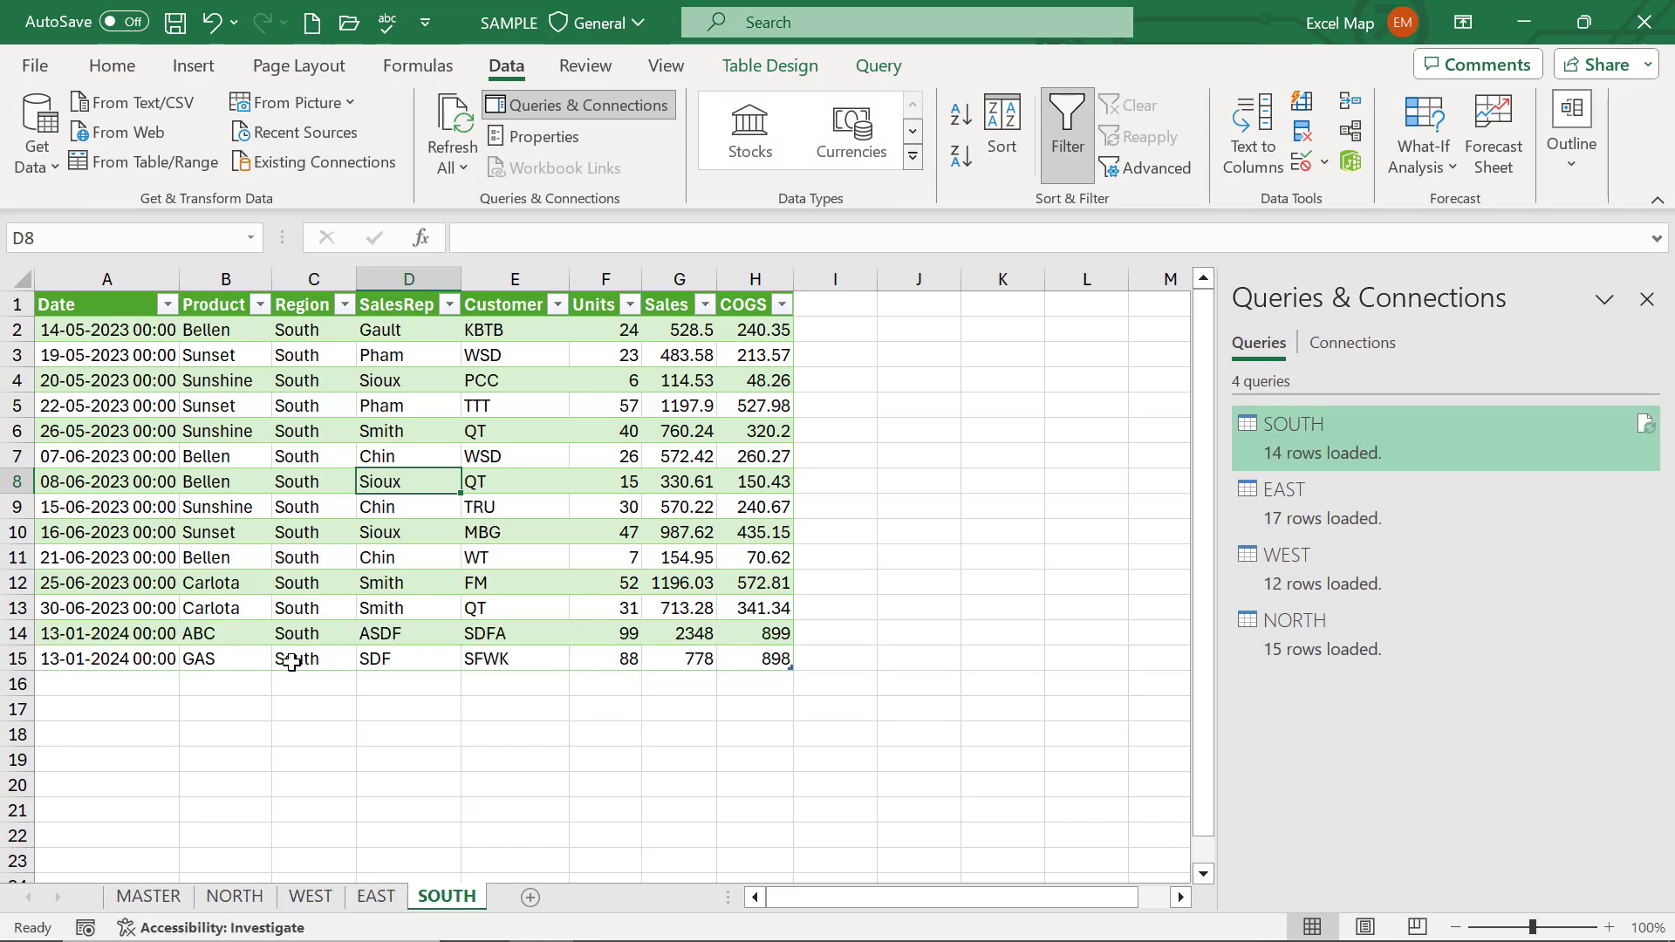
{"action": "left_click", "coordinate": [251, 655]}
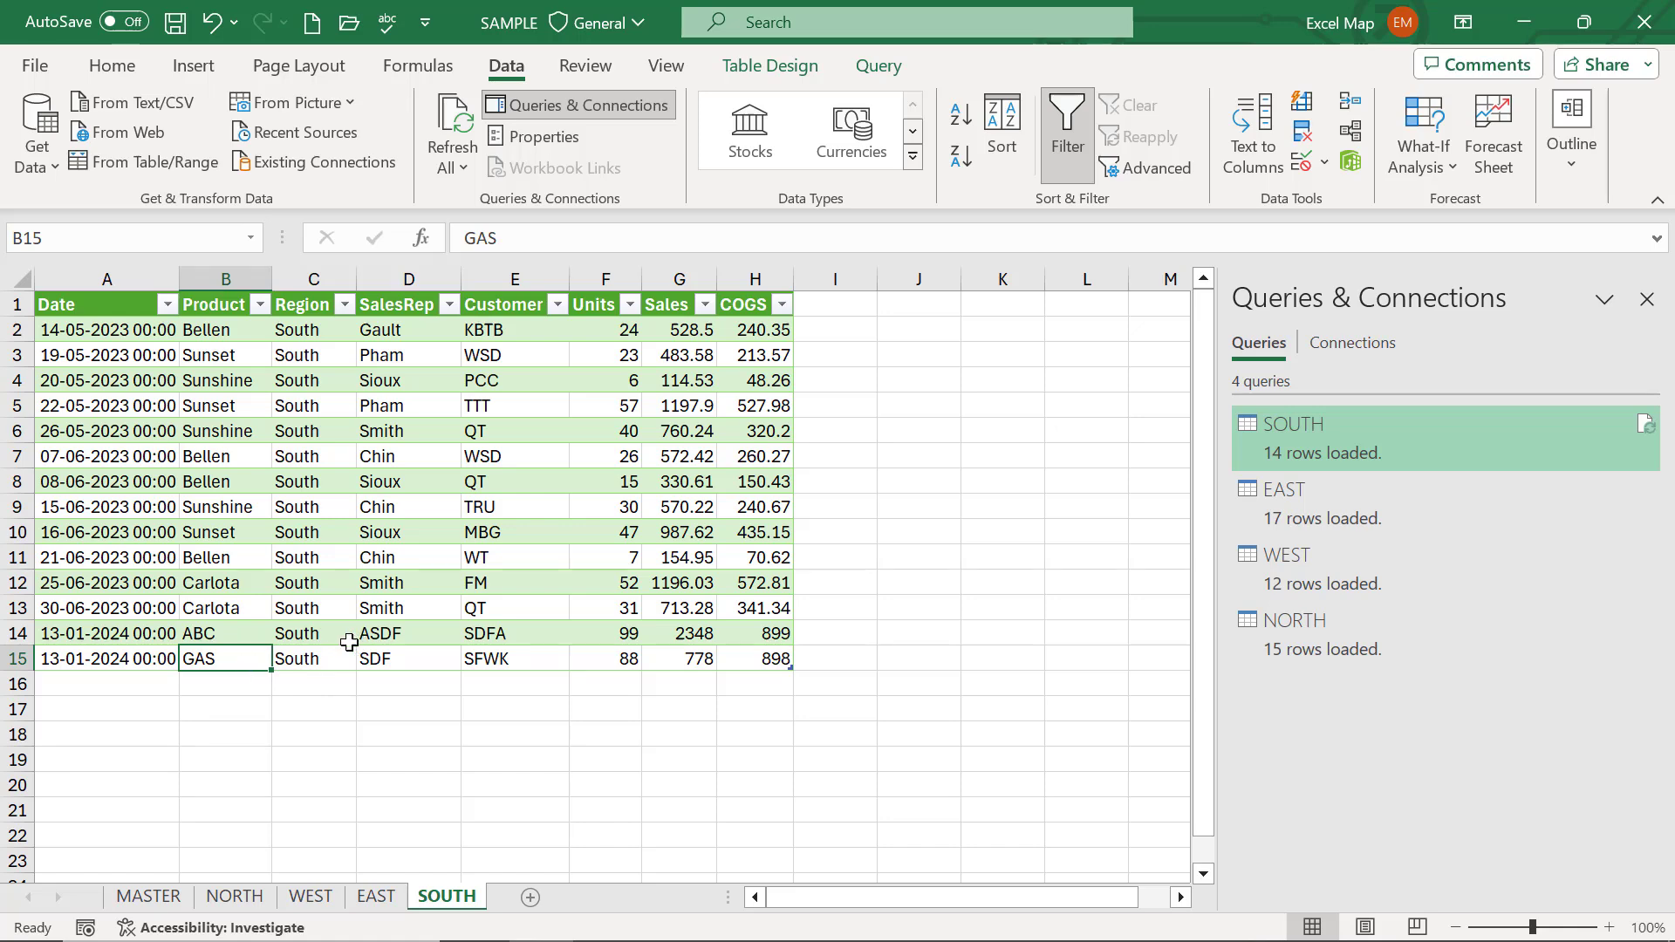
- Switch back to the MASTER sheet to compare it with the refreshed SOUTH results
{"action": "left_click", "coordinate": [148, 898]}
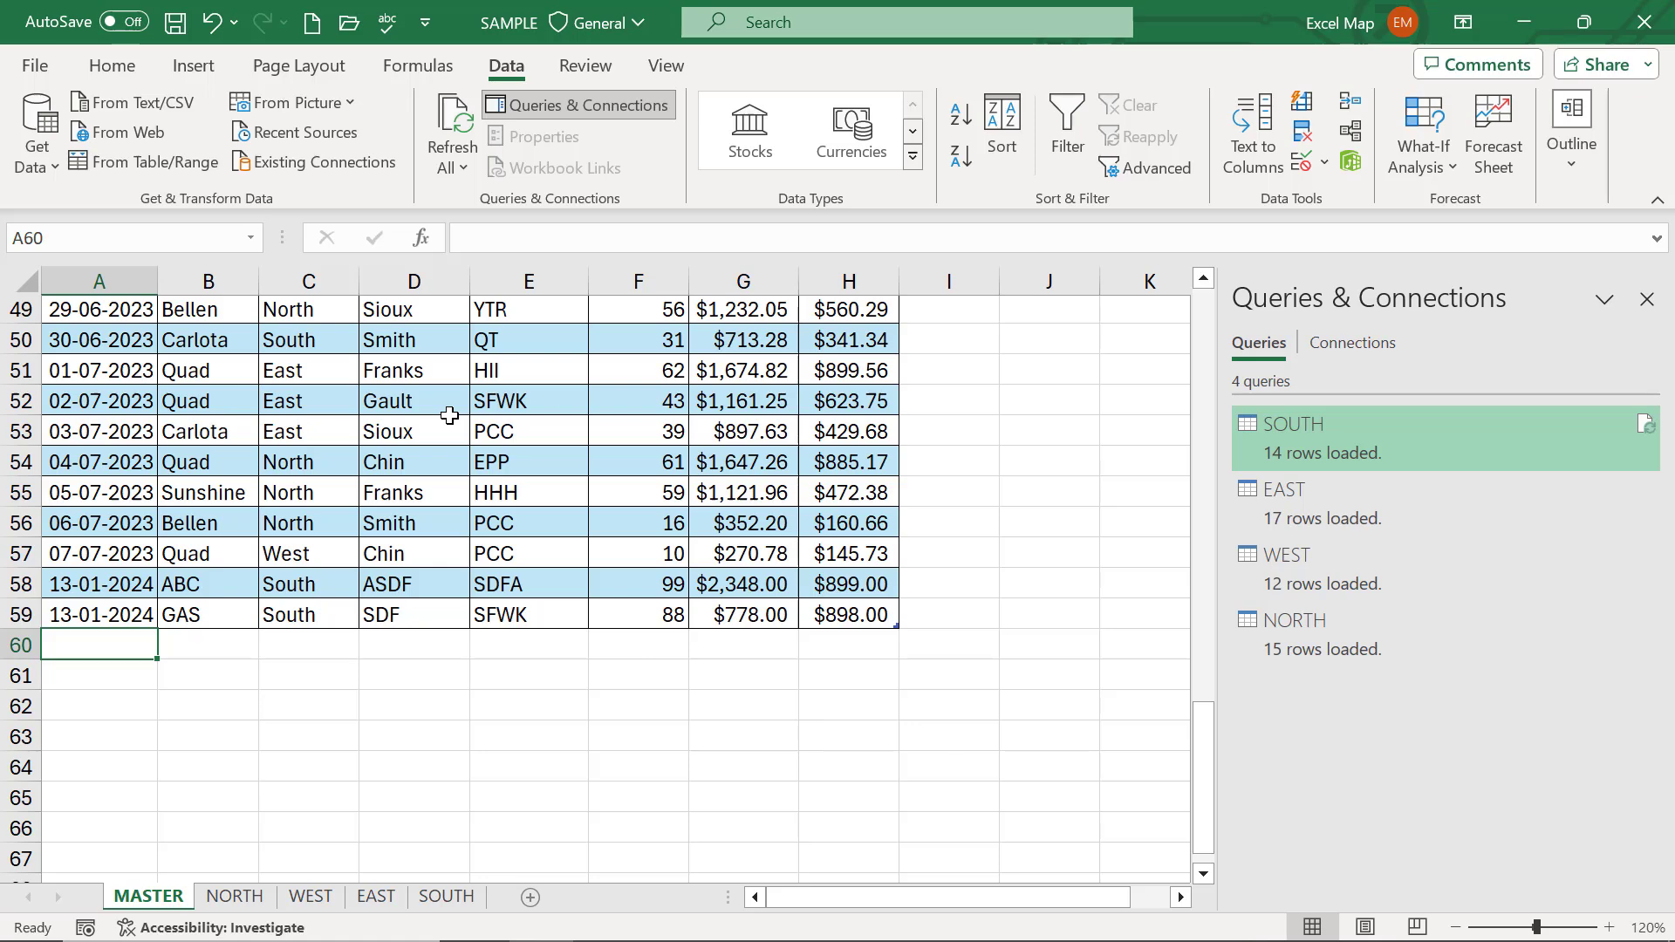
{"action": "scroll", "coordinate": [449, 415], "scroll_direction": "up", "scroll_amount": 2}
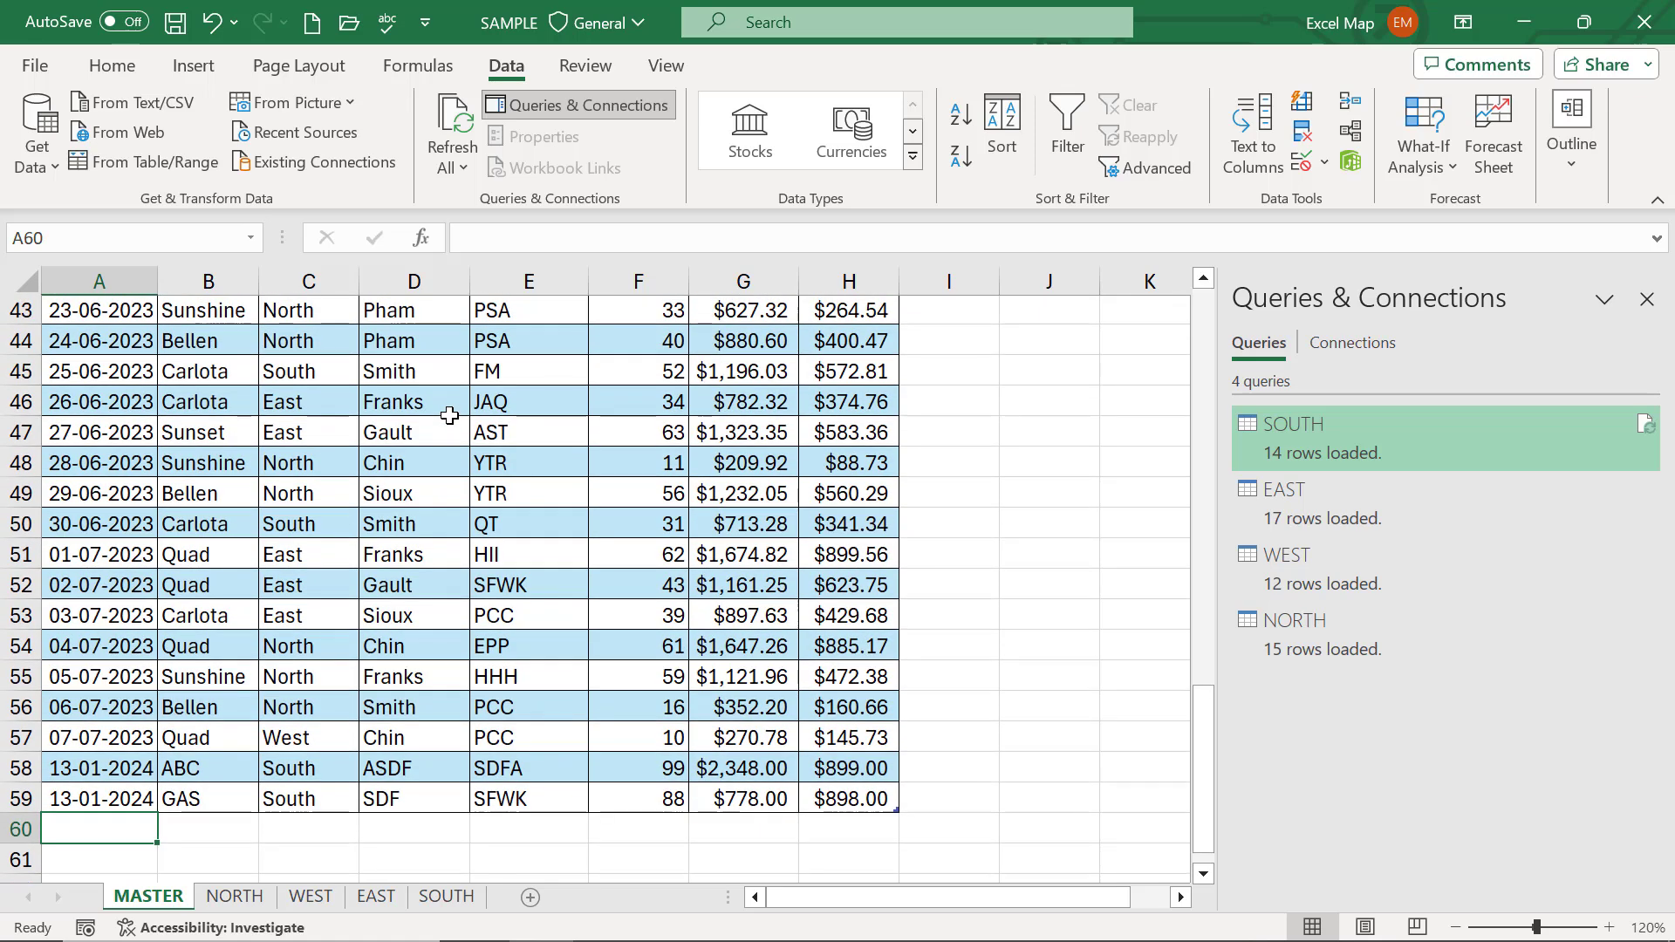